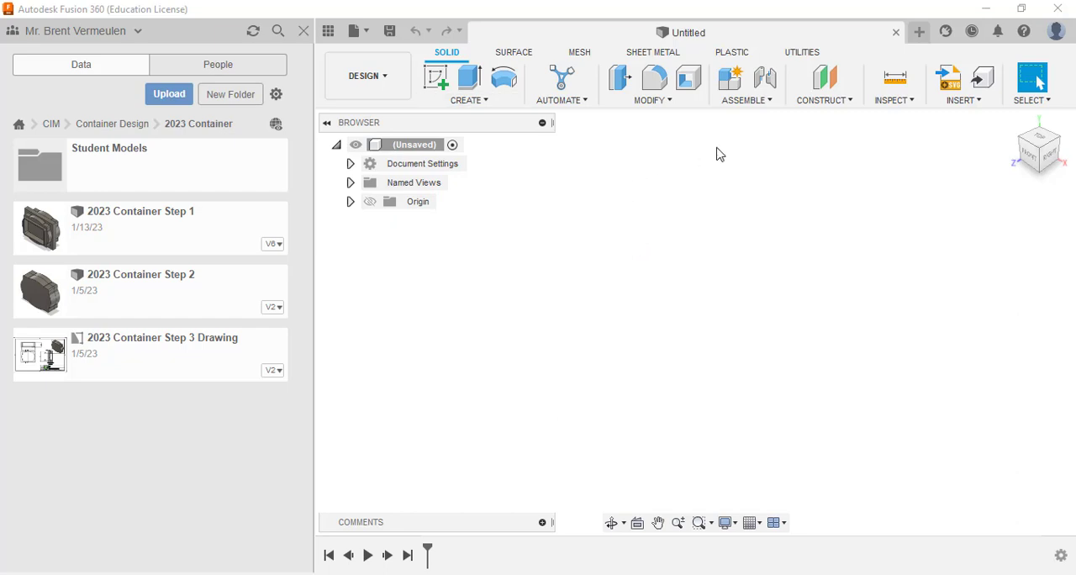
Save the new design as "2023 Container Step 4 - Toolpaths" in the 2023 Container folder.
{"action": "left_click", "coordinate": [389, 32]}
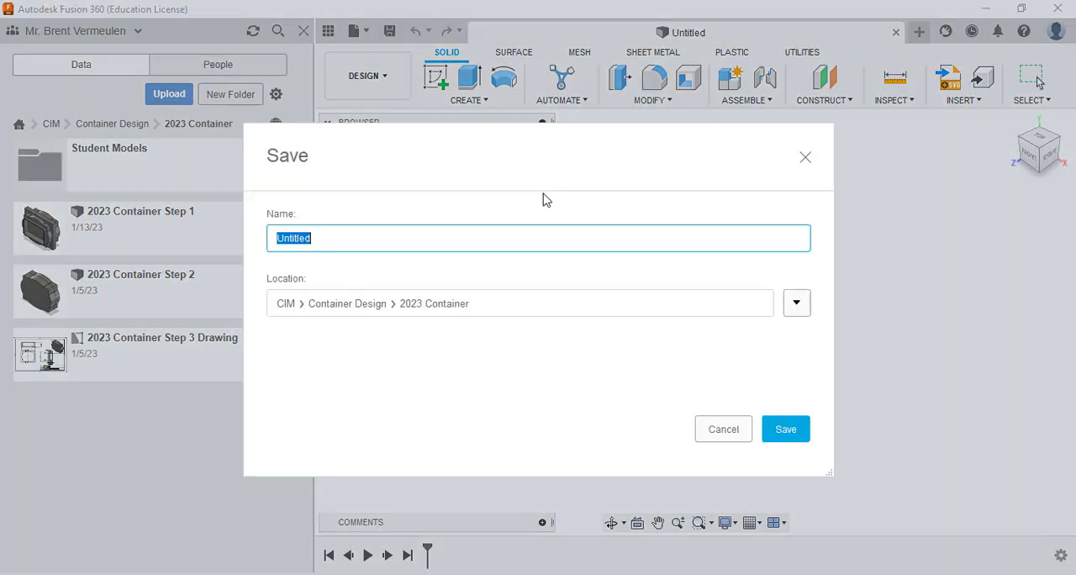
{"action": "type", "text": "2023 COntainer"}
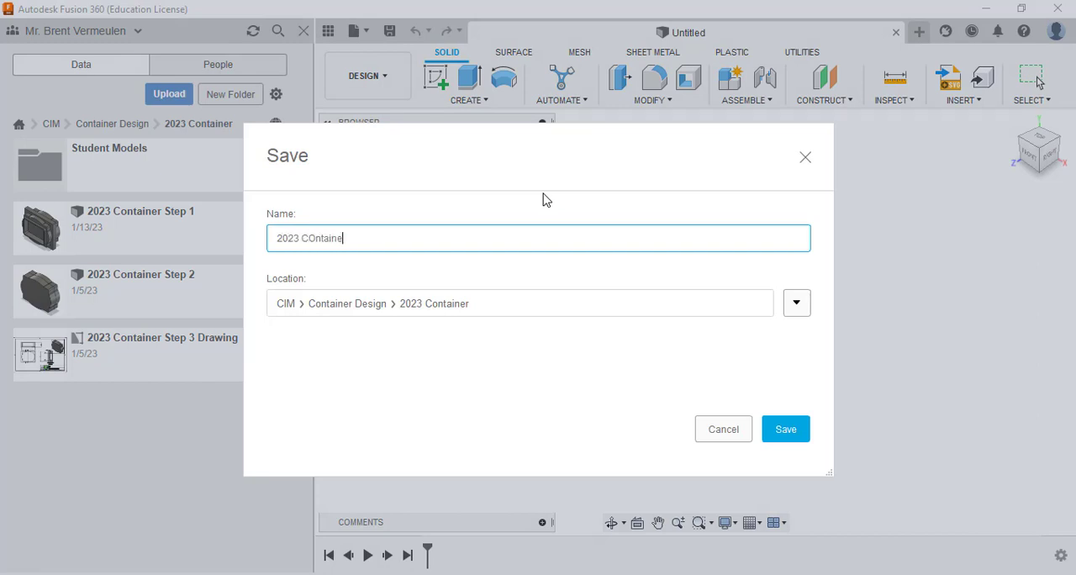
{"action": "key", "text": "BackSpace"}
{"action": "key", "text": "BackSpace"}
{"action": "key", "text": "BackSpace"}
{"action": "key", "text": "BackSpace"}
{"action": "key", "text": "BackSpace"}
{"action": "key", "text": "BackSpace"}
{"action": "key", "text": "BackSpace"}
{"action": "type", "text": "ontainer Step"}
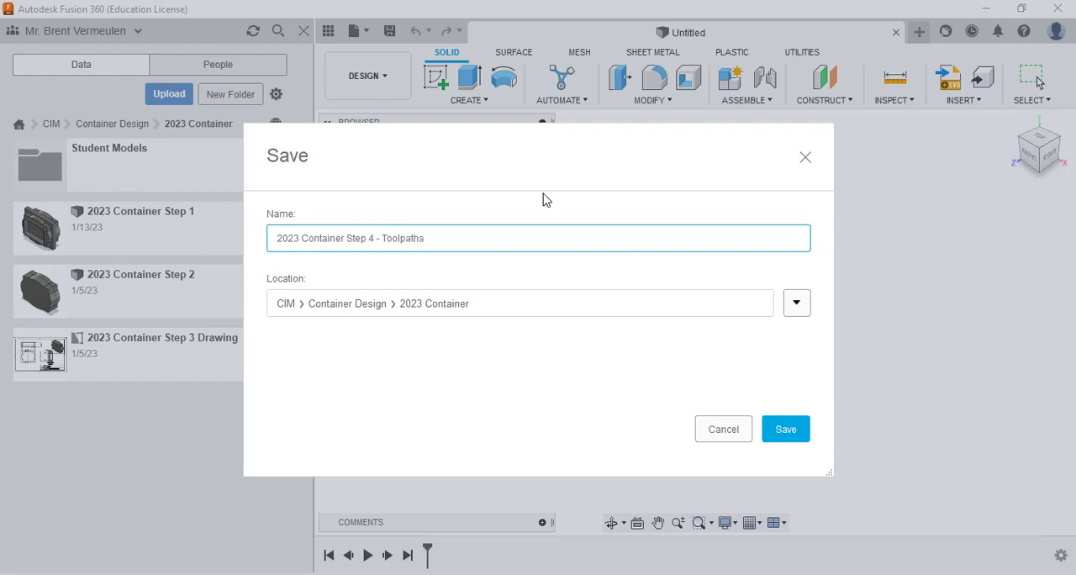
{"action": "type", "text": " 4 - Toolpaths"}
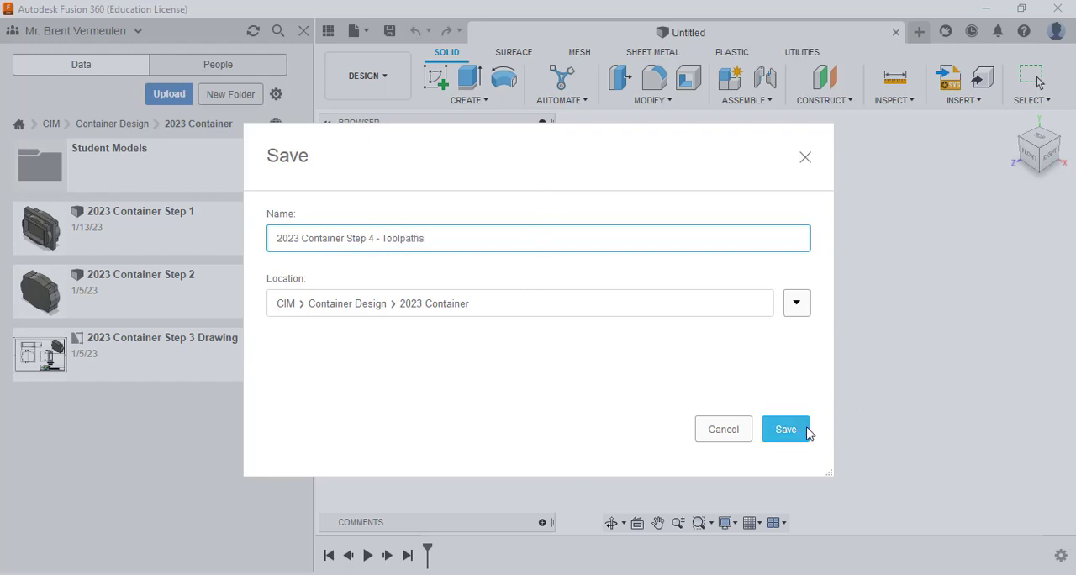
{"action": "left_click", "coordinate": [807, 432]}
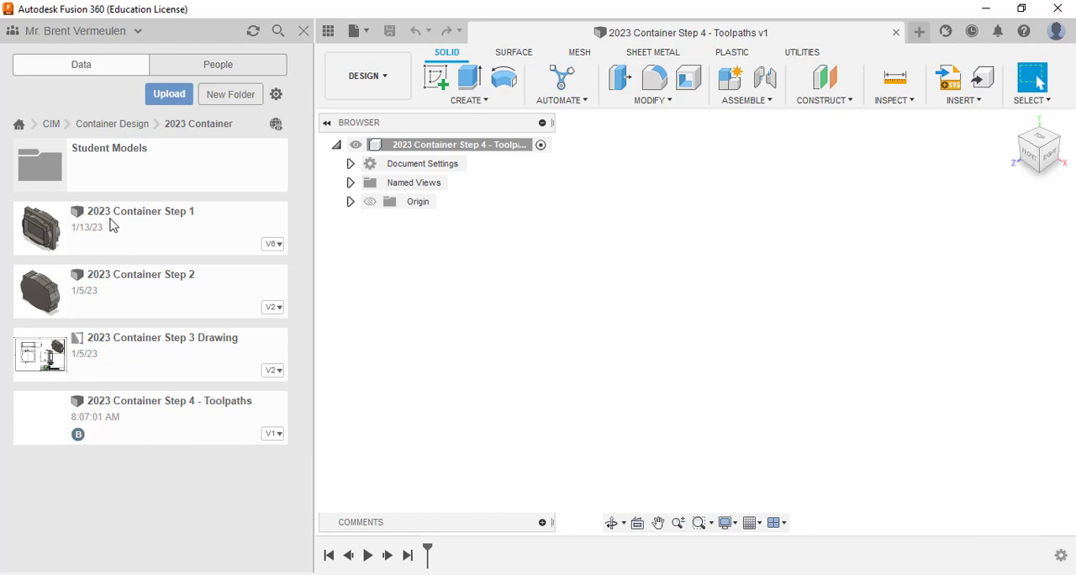
Insert the 2023 Container Step 1 model into the design at its default position, with no move or rotation.
{"action": "left_click_drag", "start_coordinate": [114, 226], "coordinate": [740, 353]}
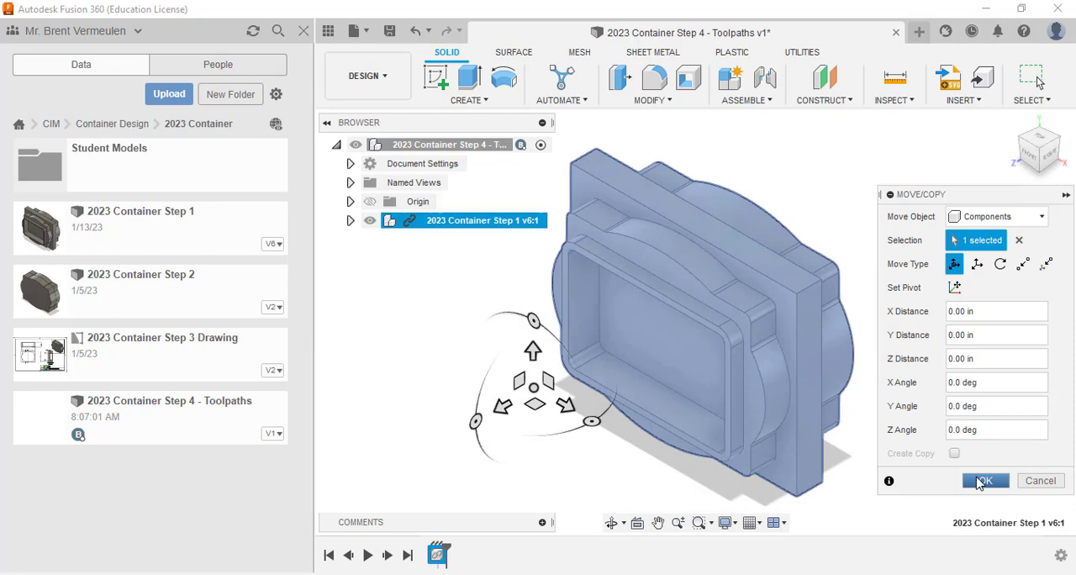
{"action": "left_click", "coordinate": [981, 480]}
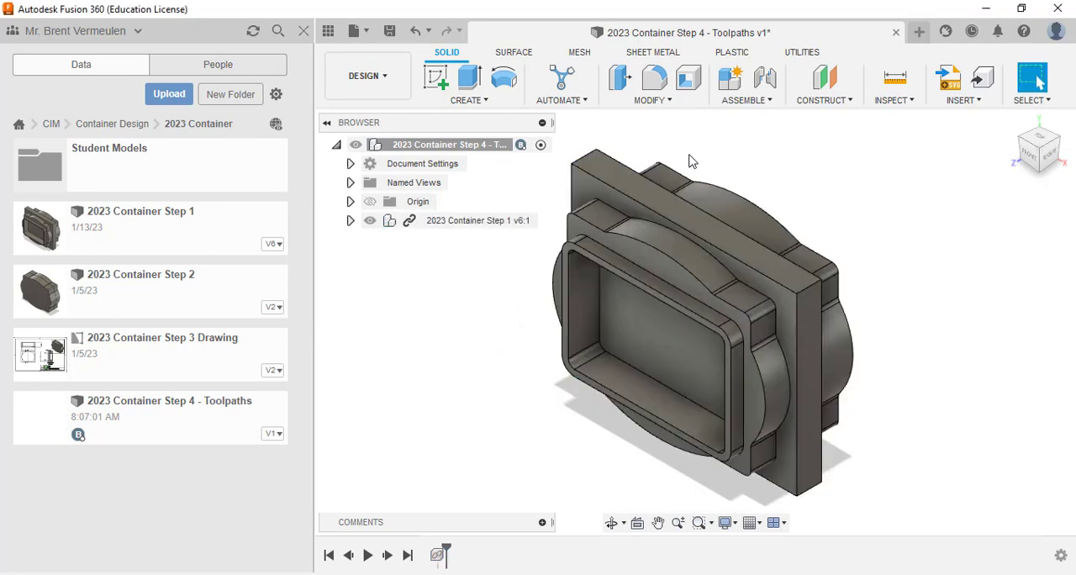
Switch to the Manufacture workspace and hide the data panel.
{"action": "left_click", "coordinate": [392, 89]}
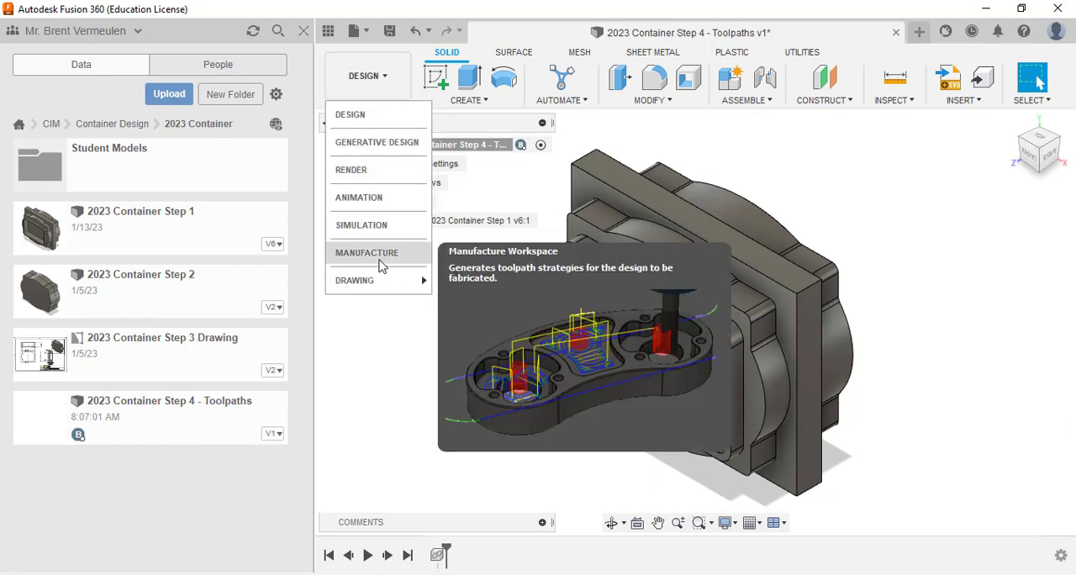
{"action": "left_click", "coordinate": [374, 253]}
{"action": "left_click", "coordinate": [304, 30]}
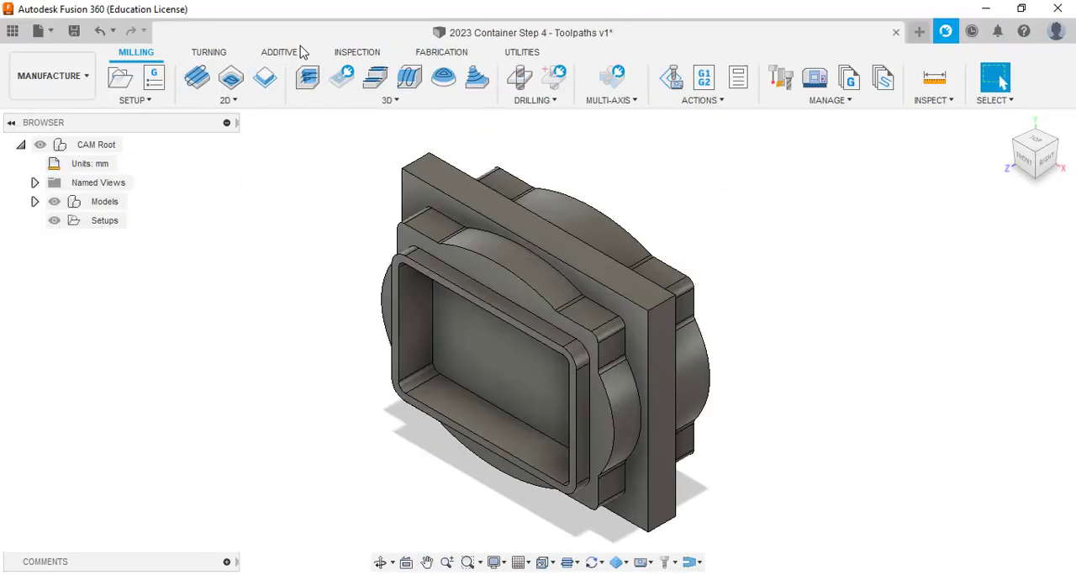
{"action": "left_click", "coordinate": [13, 31]}
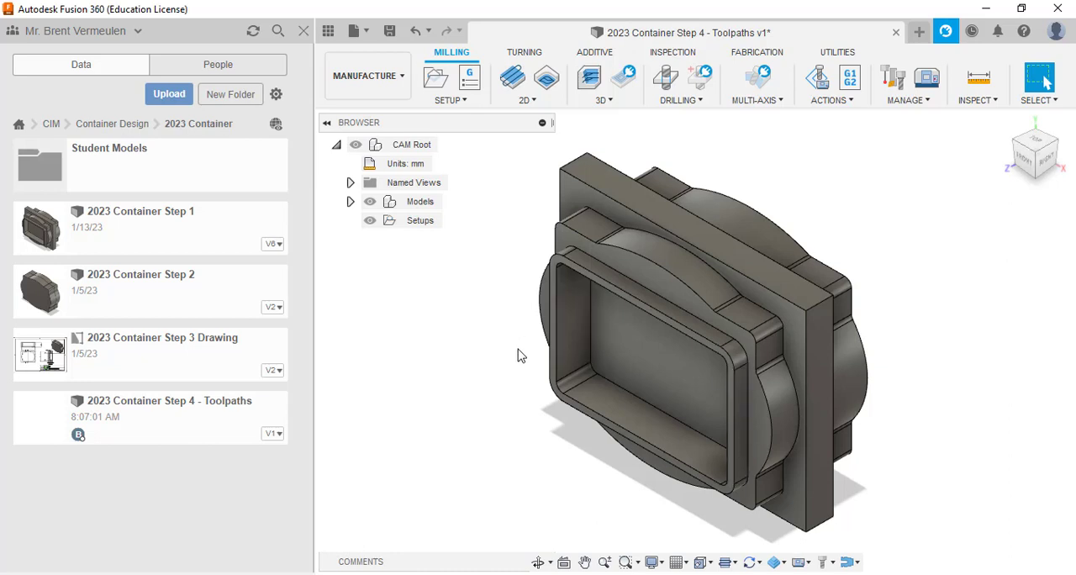
{"action": "left_click", "coordinate": [303, 31]}
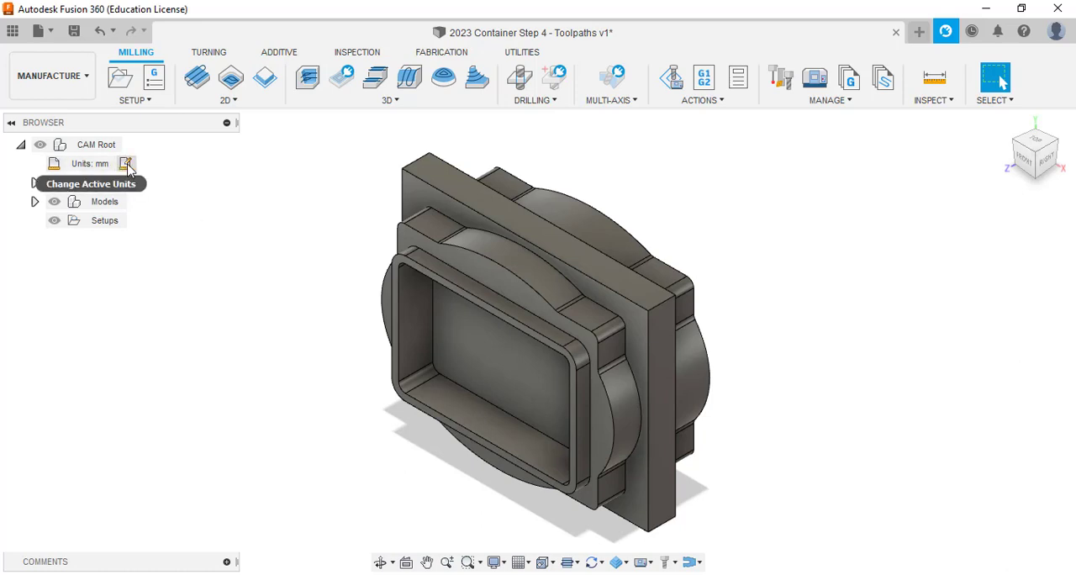
Change the active manufacturing units to inches.
{"action": "left_click", "coordinate": [125, 163]}
{"action": "left_click", "coordinate": [1015, 229]}
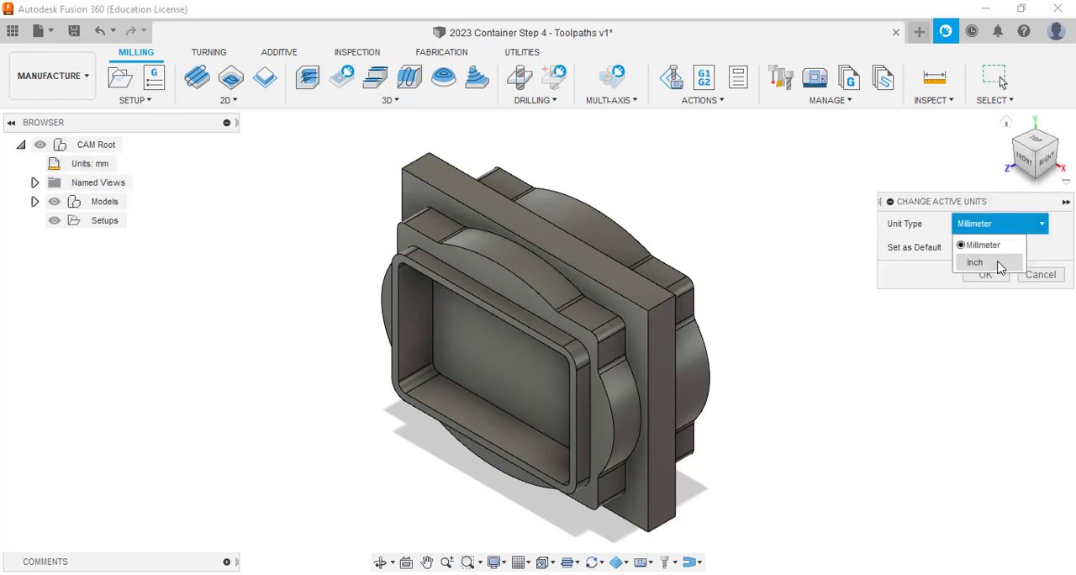
{"action": "left_click", "coordinate": [1000, 262]}
{"action": "left_click", "coordinate": [992, 275]}
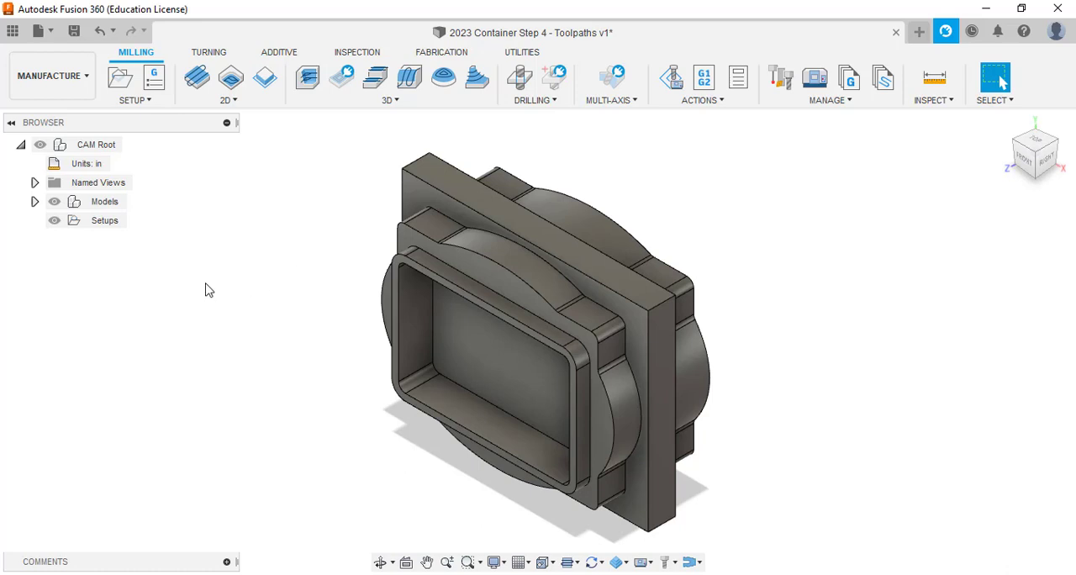
Create a milling setup with its origin at the stock box's lower-left front corner, and open its stock settings.
{"action": "left_click", "coordinate": [119, 79]}
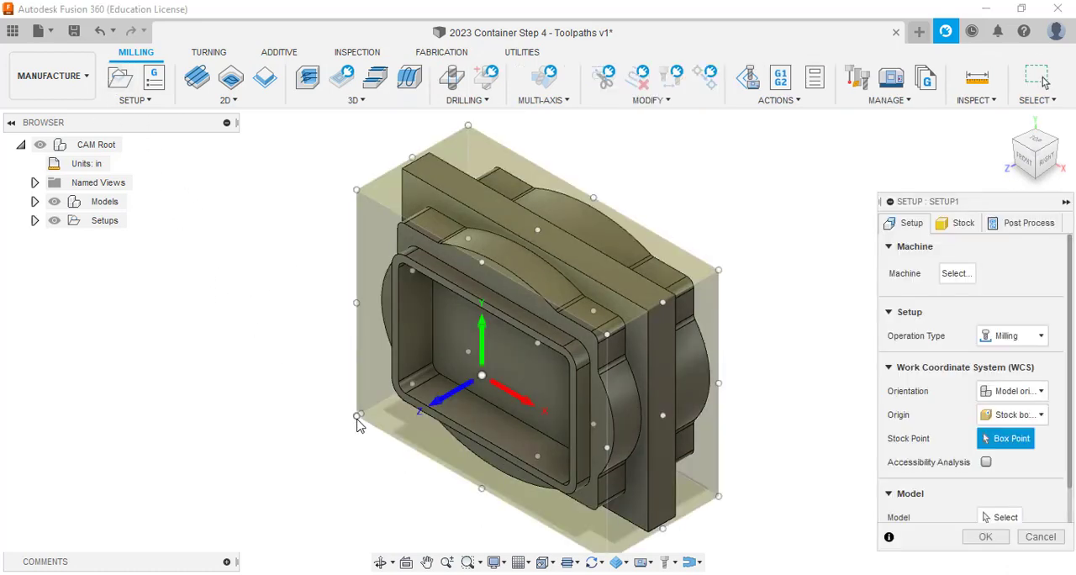
{"action": "left_click", "coordinate": [357, 419]}
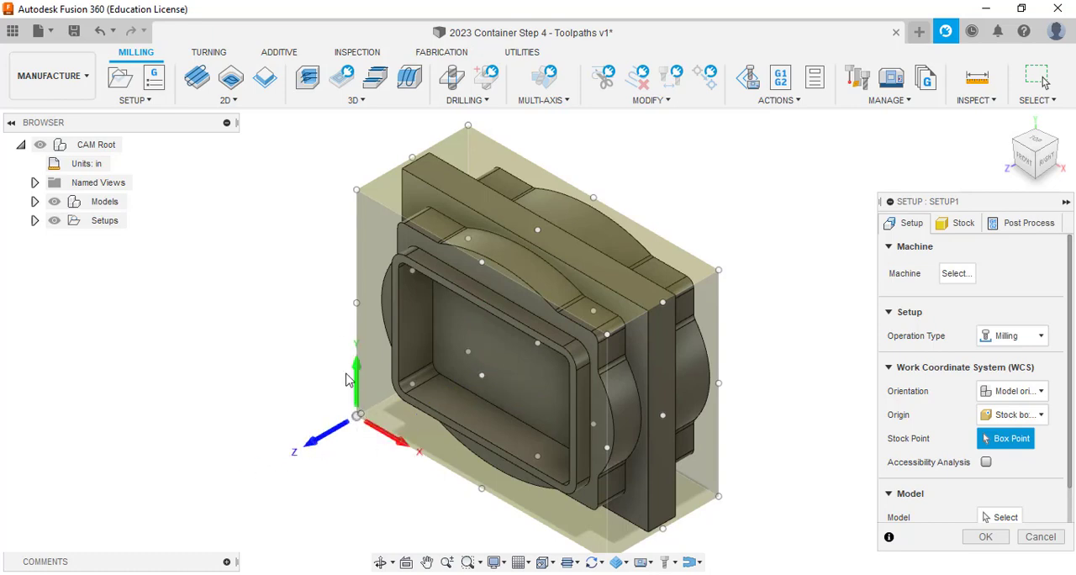
{"action": "left_click", "coordinate": [954, 235]}
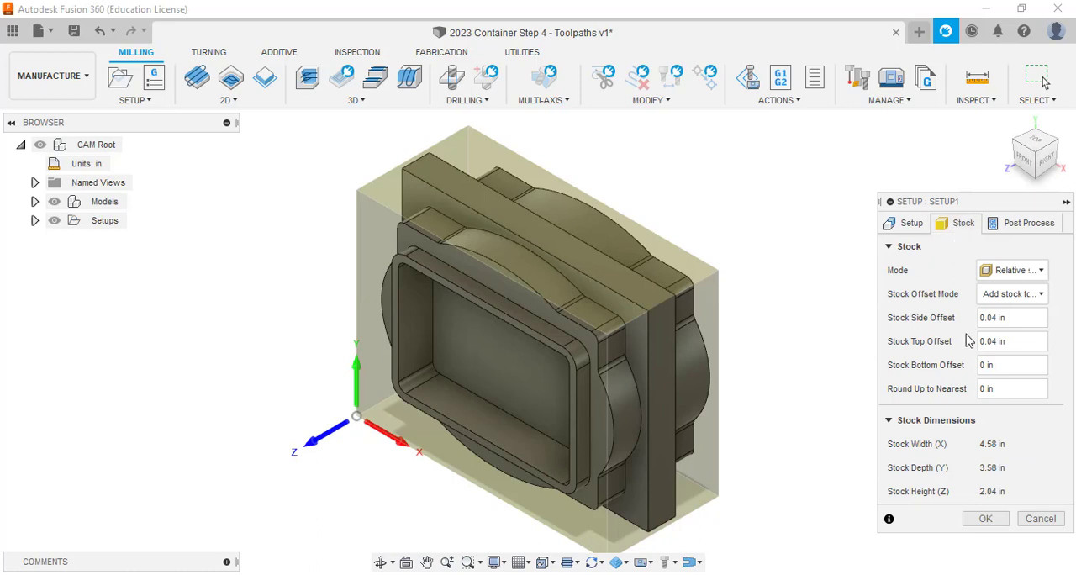
{"action": "left_click", "coordinate": [1037, 294]}
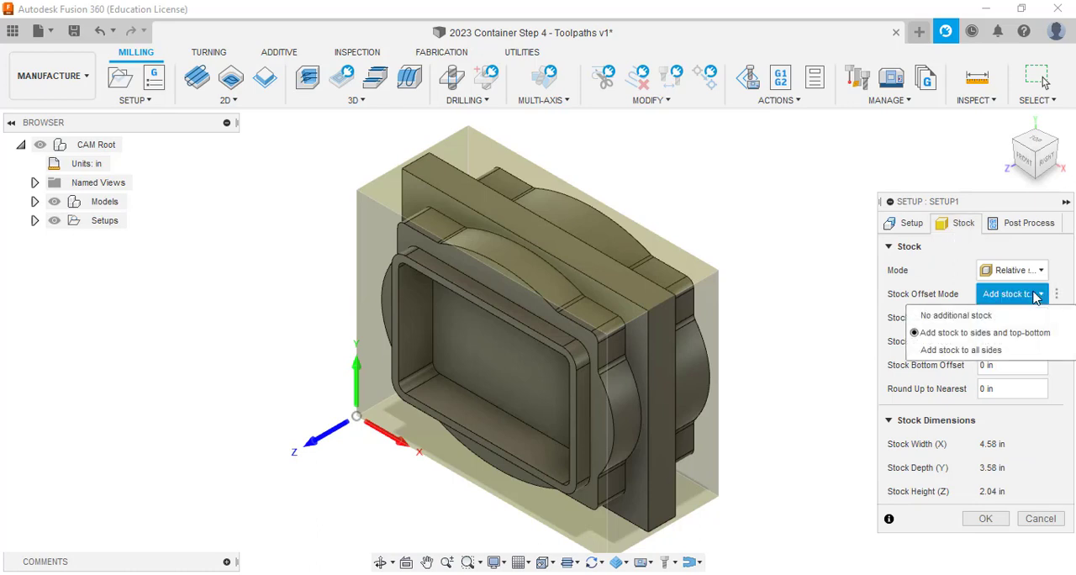
{"action": "left_click", "coordinate": [1037, 335]}
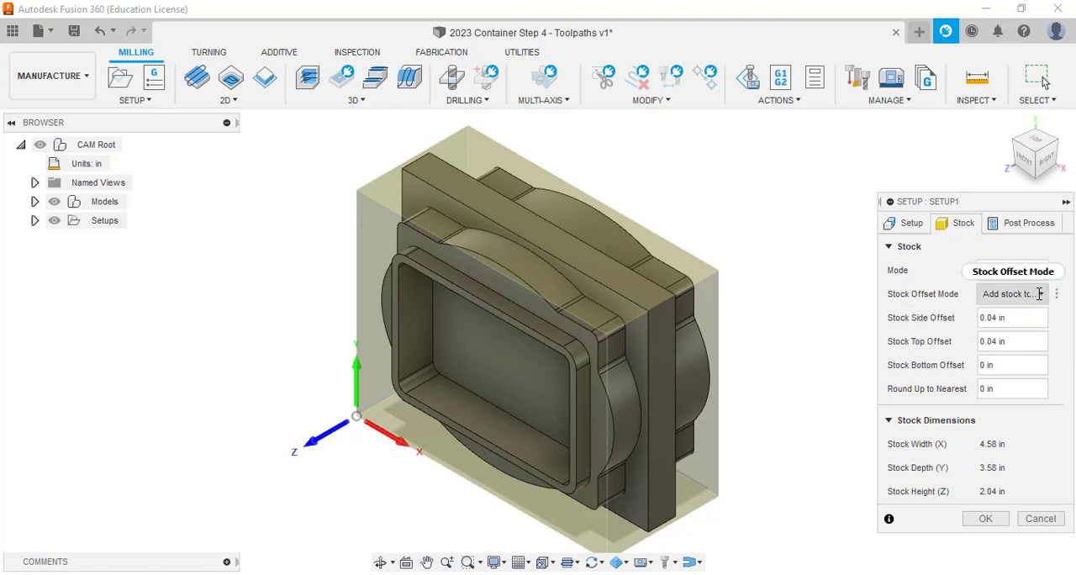
{"action": "left_click", "coordinate": [1039, 293]}
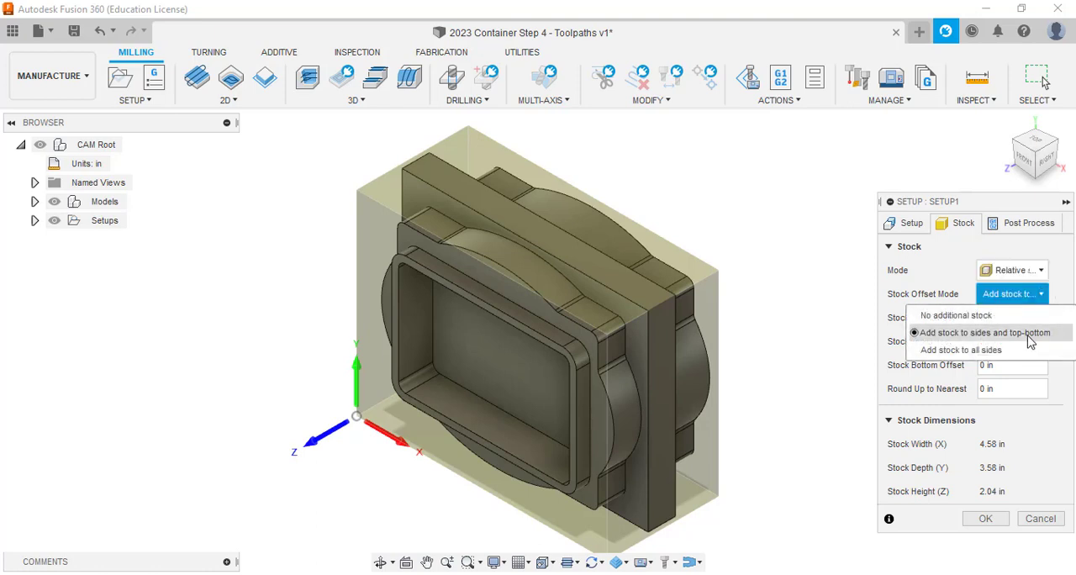
{"action": "left_click", "coordinate": [1031, 333]}
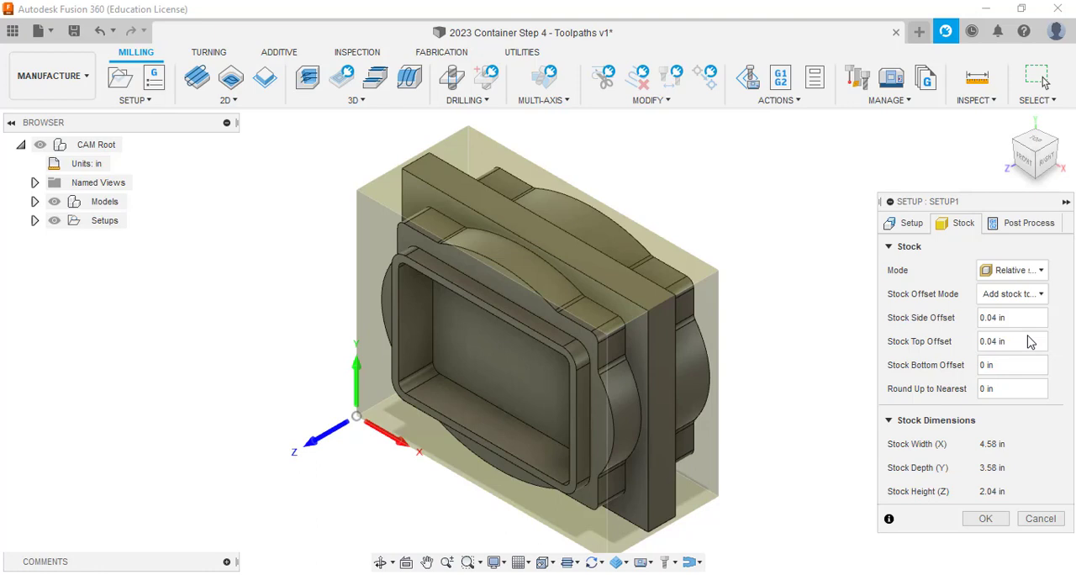
Define the stock as a fixed size box with a width of 4.51 in and a depth of 3.513 in.
{"action": "left_click", "coordinate": [1031, 270]}
{"action": "left_click", "coordinate": [1026, 296]}
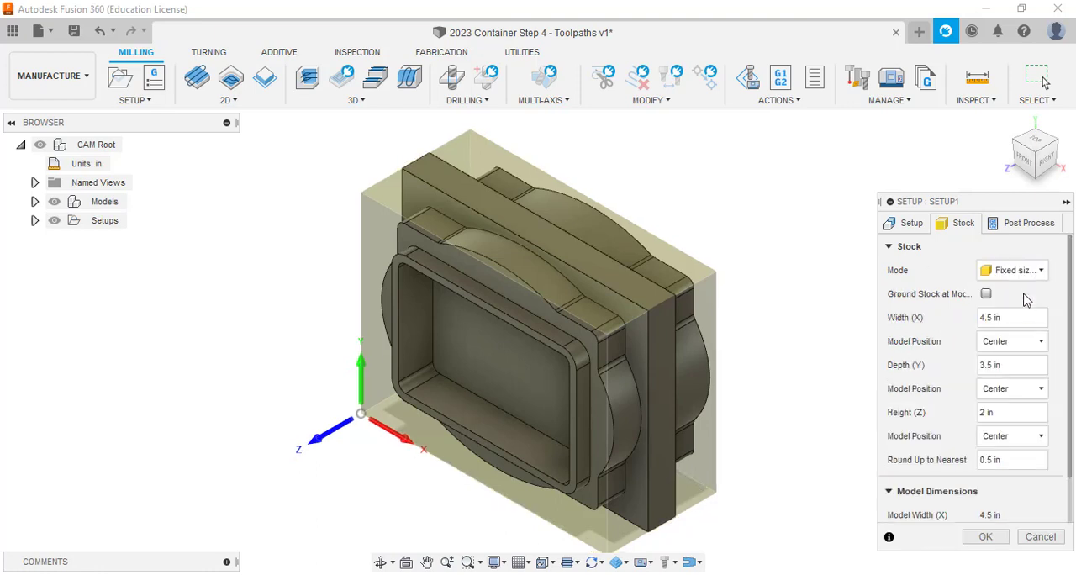
{"action": "left_click", "coordinate": [1011, 324]}
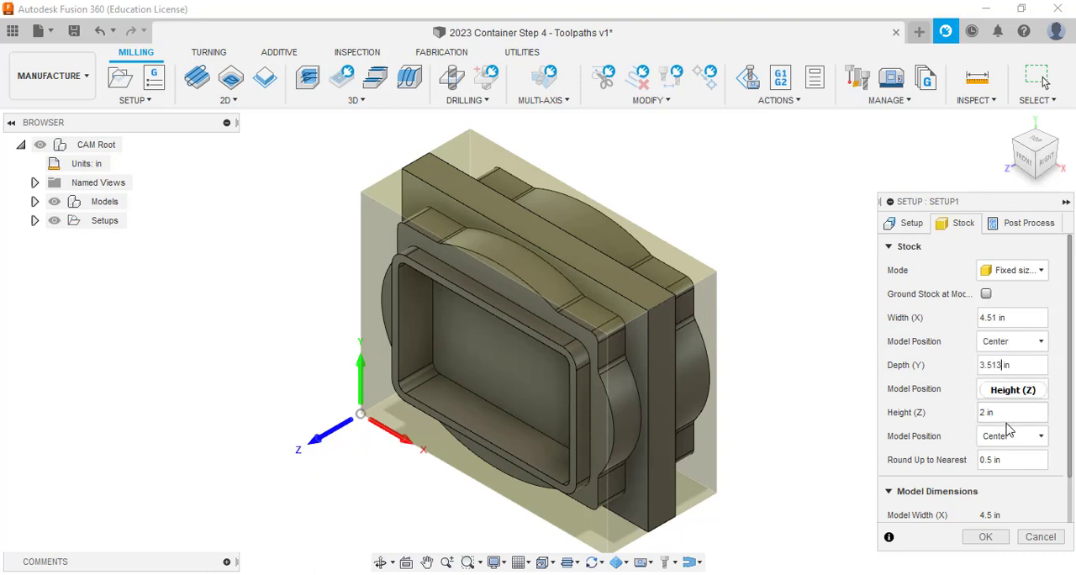
{"action": "mouse_move", "coordinate": [1017, 417]}
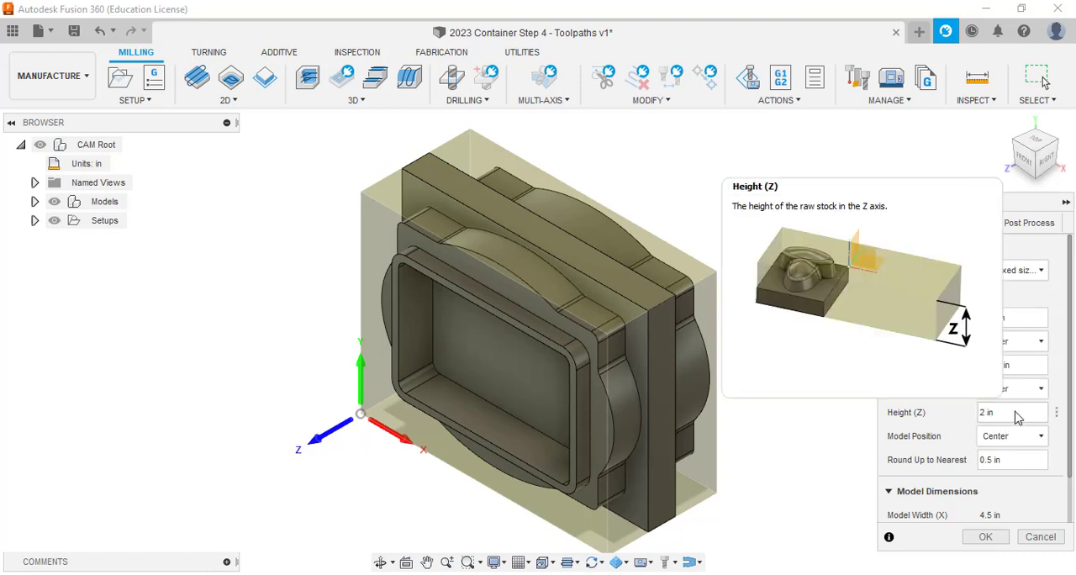
Examine from the front how much stock extends beyond the model's side and upper edges.
{"action": "left_click", "coordinate": [1027, 161]}
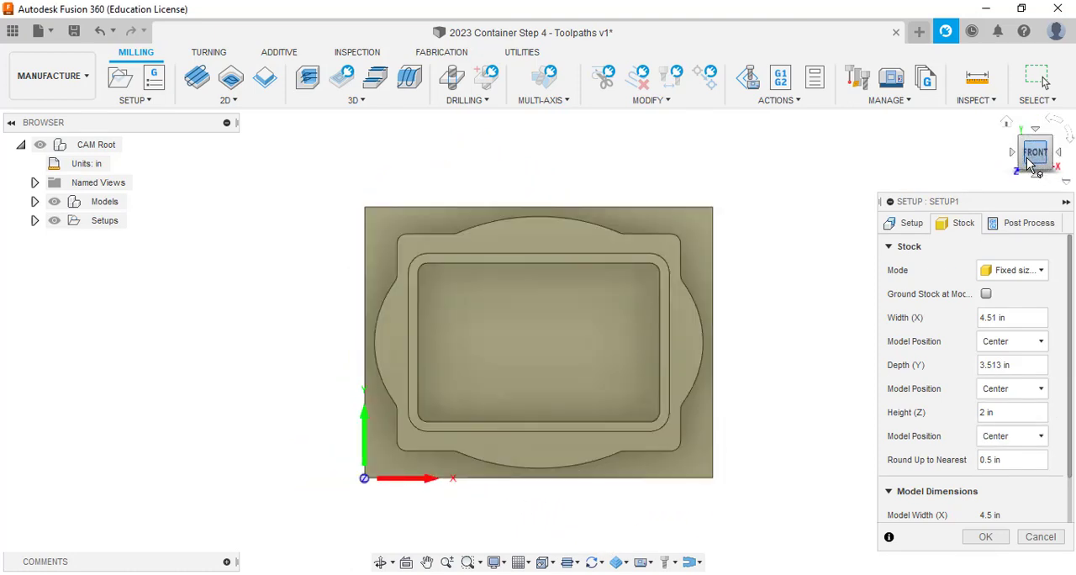
{"action": "scroll", "coordinate": [293, 412], "scroll_direction": "up", "scroll_amount": 5}
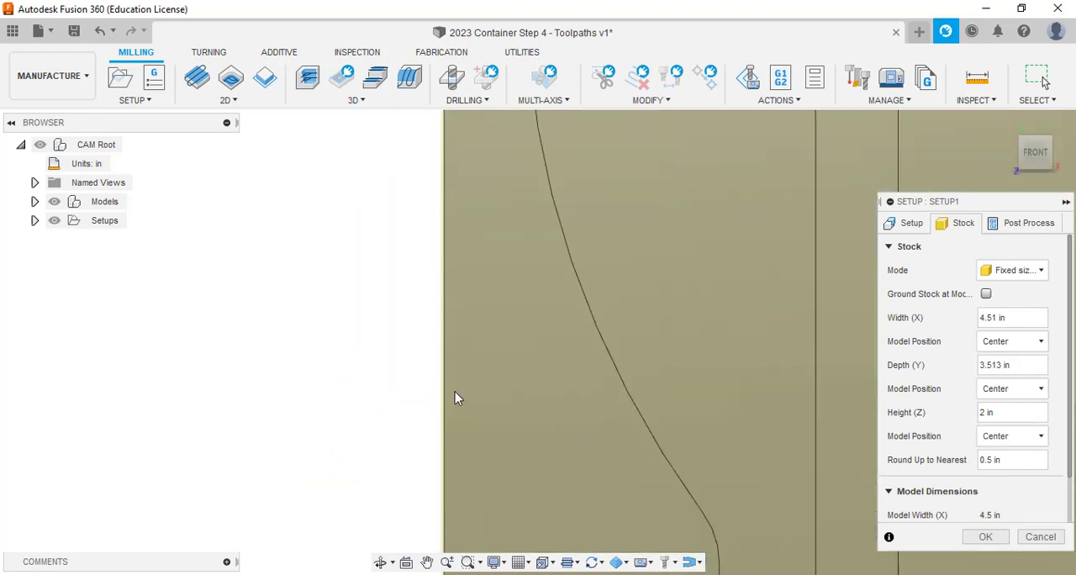
{"action": "scroll", "coordinate": [451, 396], "scroll_direction": "up", "scroll_amount": 5}
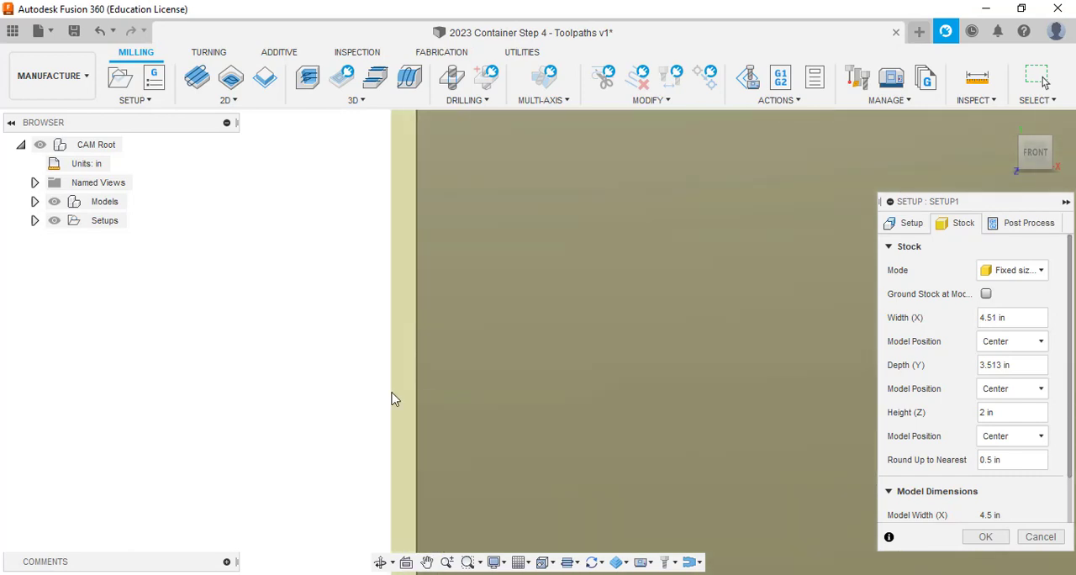
{"action": "scroll", "coordinate": [409, 397], "scroll_direction": "down", "scroll_amount": 10}
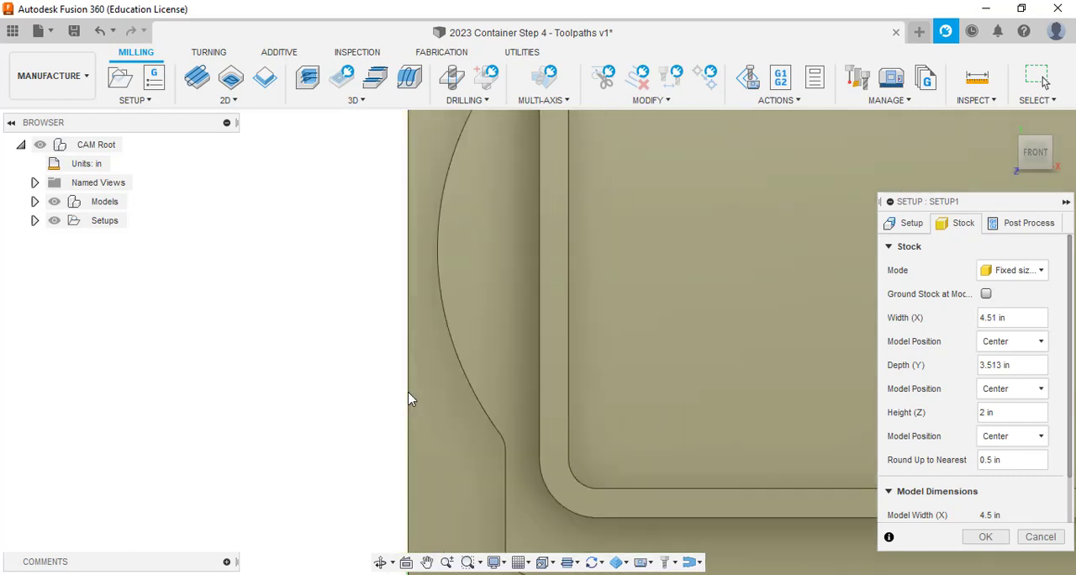
{"action": "scroll", "coordinate": [488, 290], "scroll_direction": "up", "scroll_amount": 8}
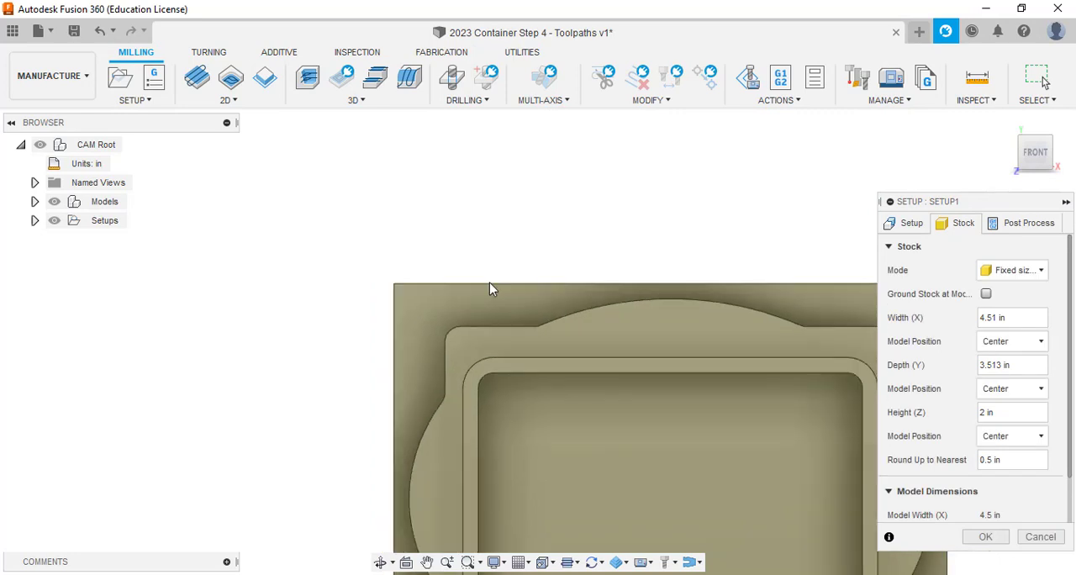
{"action": "scroll", "coordinate": [485, 283], "scroll_direction": "up", "scroll_amount": 5}
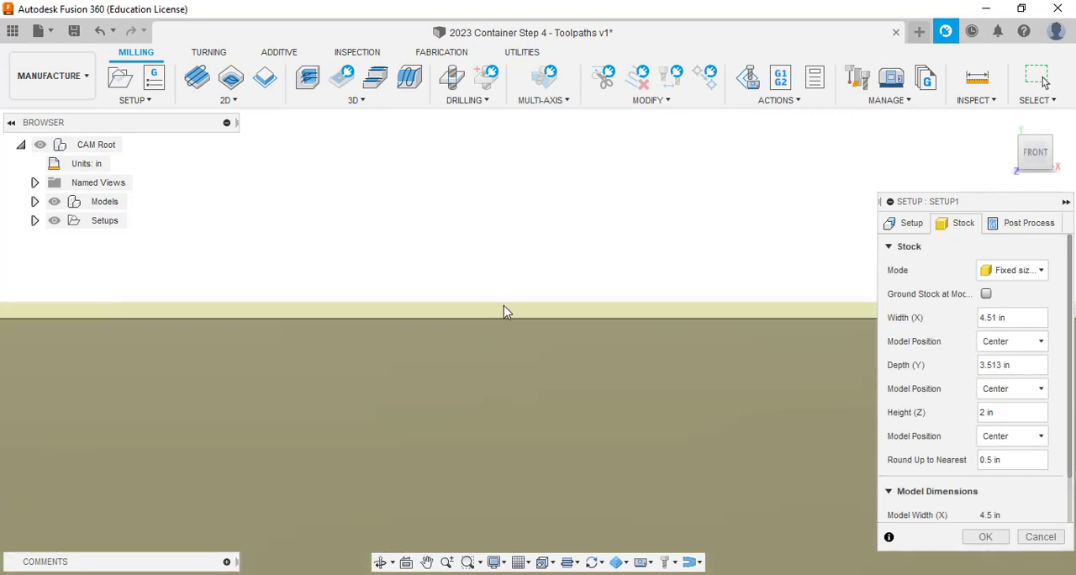
{"action": "scroll", "coordinate": [502, 317], "scroll_direction": "down", "scroll_amount": 5}
{"action": "middle_click_drag", "start_coordinate": [511, 320], "coordinate": [452, 212]}
{"action": "scroll", "coordinate": [439, 202], "scroll_direction": "down", "scroll_amount": 3}
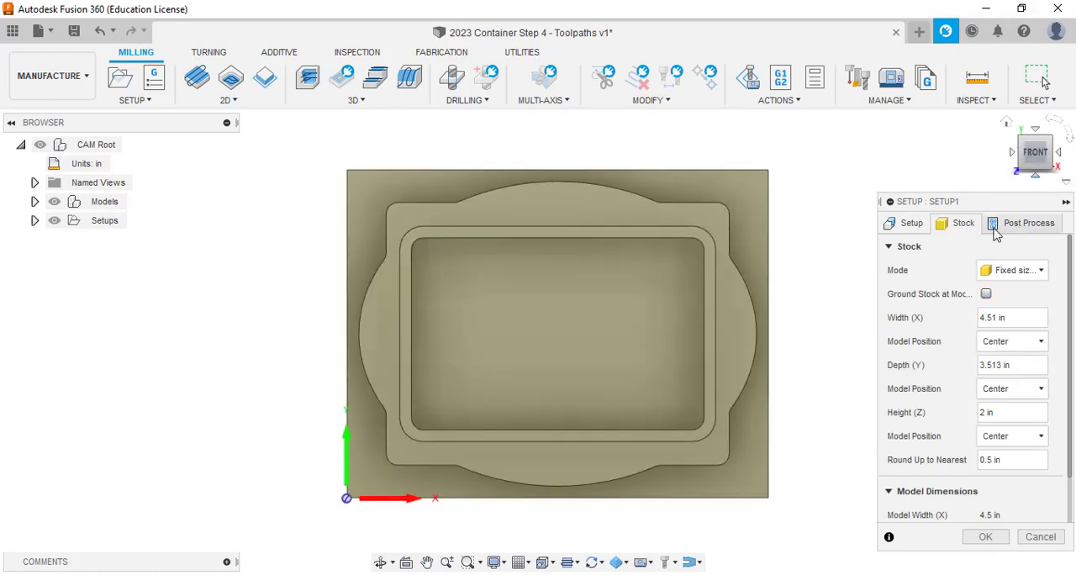
Select the front container body, the middle plate and the rear body as the setup's model.
{"action": "left_click", "coordinate": [922, 227]}
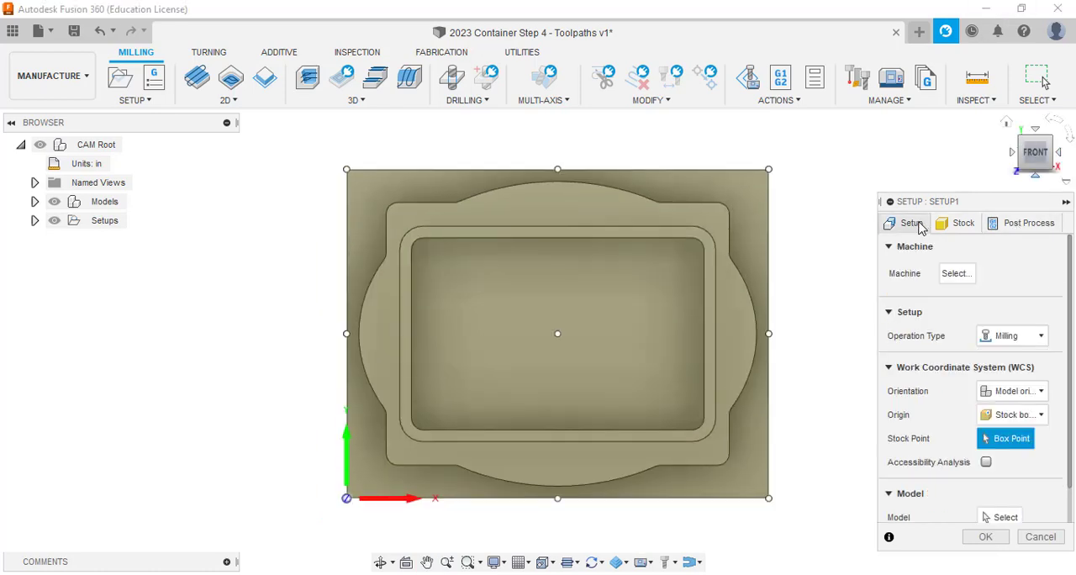
{"action": "left_click", "coordinate": [1007, 124]}
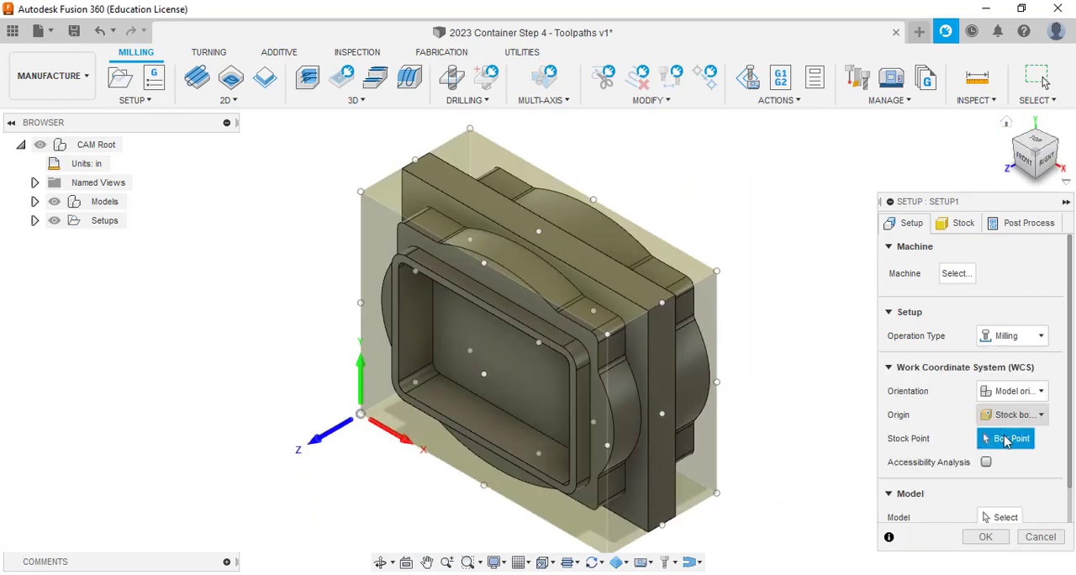
{"action": "scroll", "coordinate": [1006, 448], "scroll_direction": "down", "scroll_amount": 1}
{"action": "left_click", "coordinate": [1000, 477]}
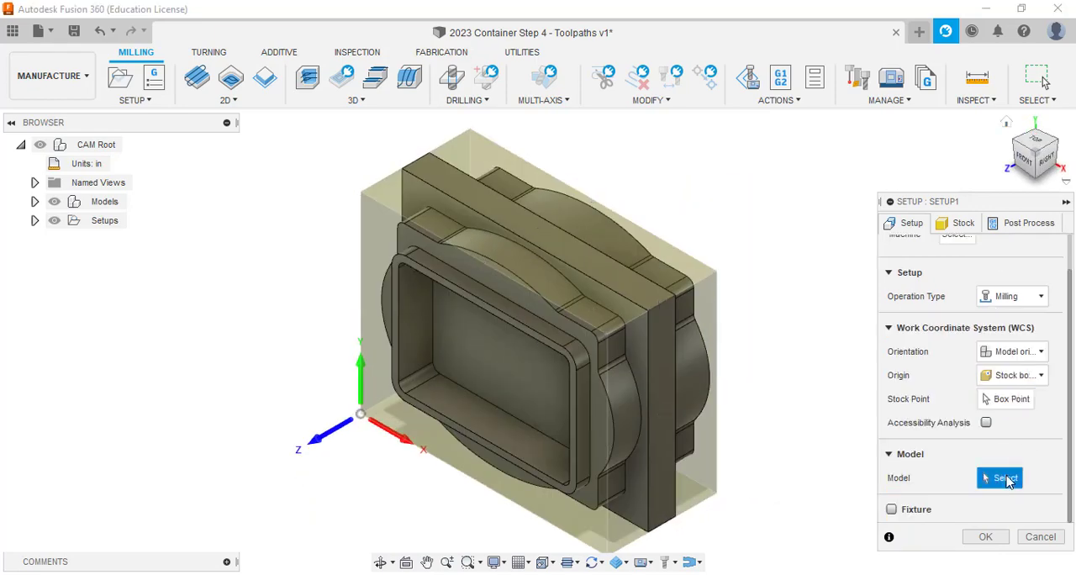
{"action": "left_click", "coordinate": [613, 443]}
{"action": "left_click", "coordinate": [653, 430]}
{"action": "left_click", "coordinate": [696, 400]}
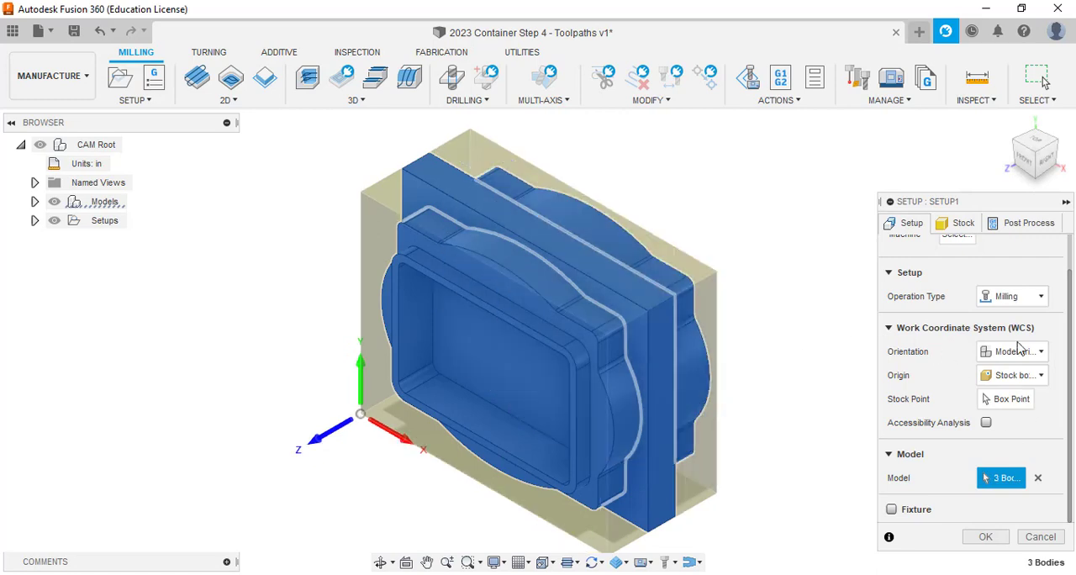
Check the stock dimensions, accept the milling setup, and show the part in the Tool Isometric view.
{"action": "left_click", "coordinate": [962, 224]}
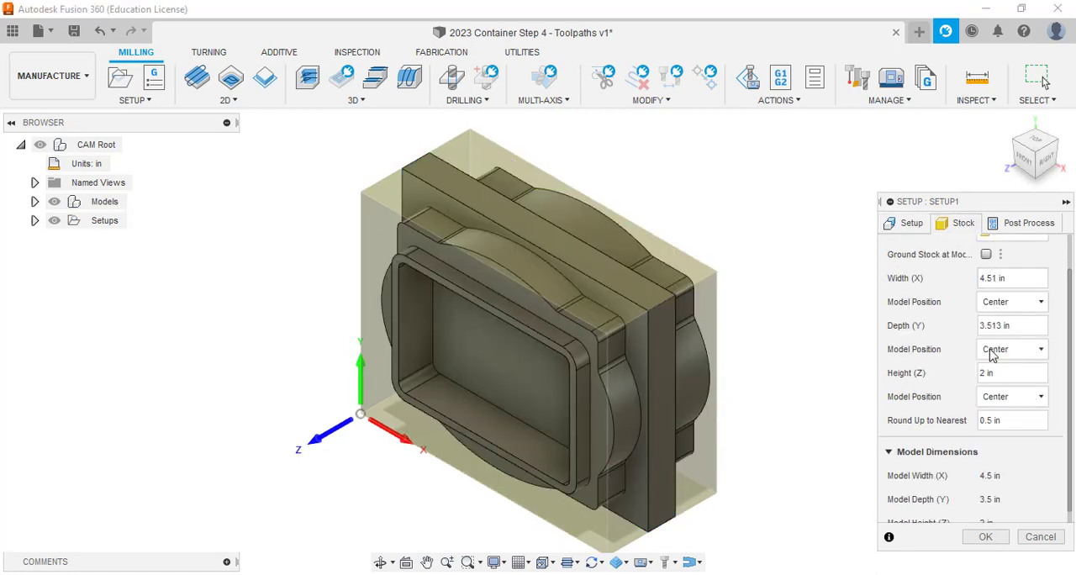
{"action": "scroll", "coordinate": [1069, 418], "scroll_direction": "down", "scroll_amount": 1}
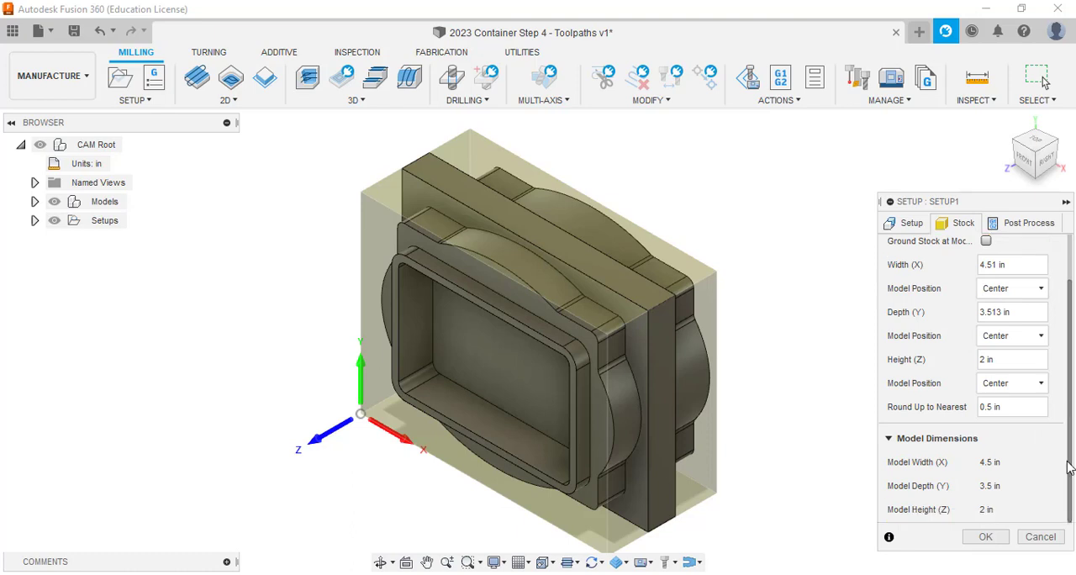
{"action": "left_click", "coordinate": [986, 538]}
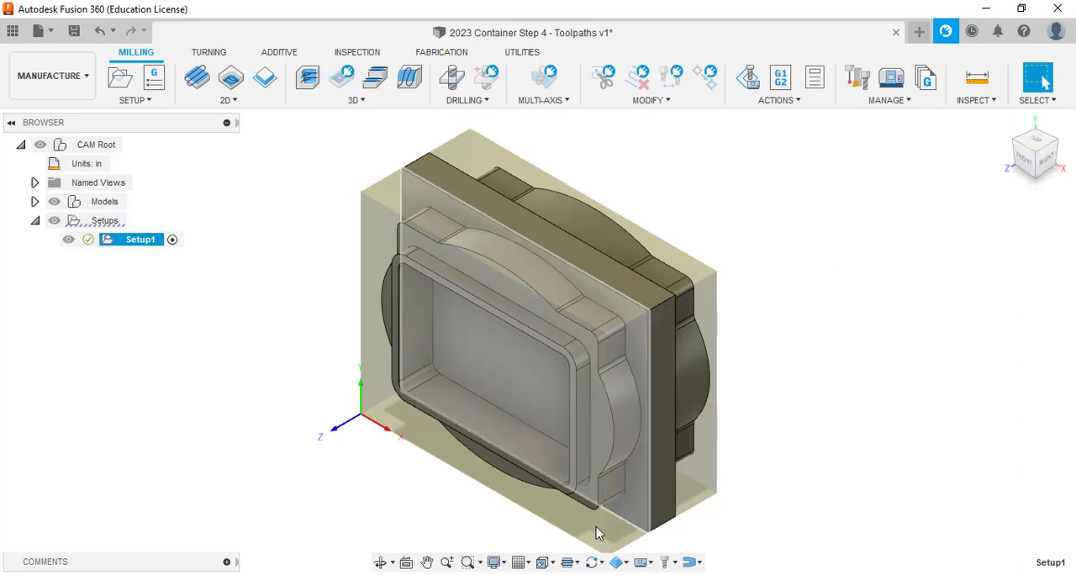
{"action": "left_click", "coordinate": [545, 565]}
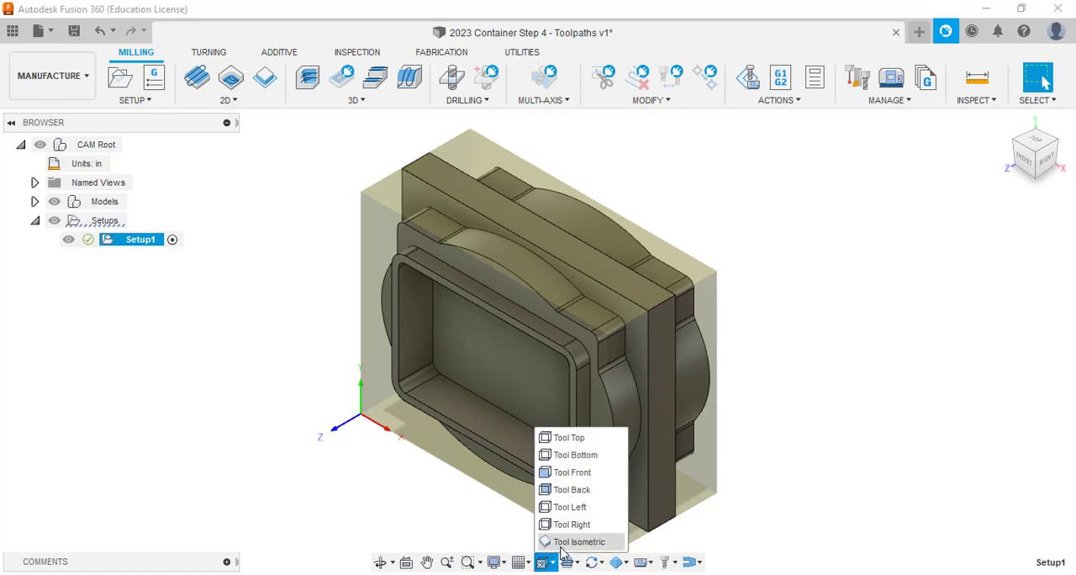
{"action": "left_click", "coordinate": [559, 540]}
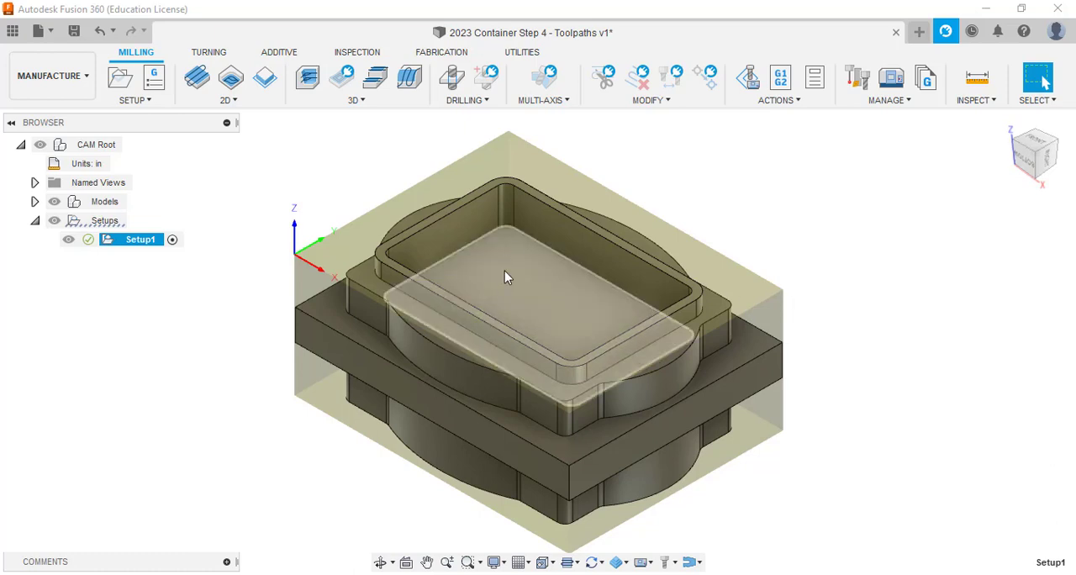
Start a 2D Pocket operation and select the floor of the container's rectangular cavity as the pocket.
{"action": "left_click", "coordinate": [246, 103]}
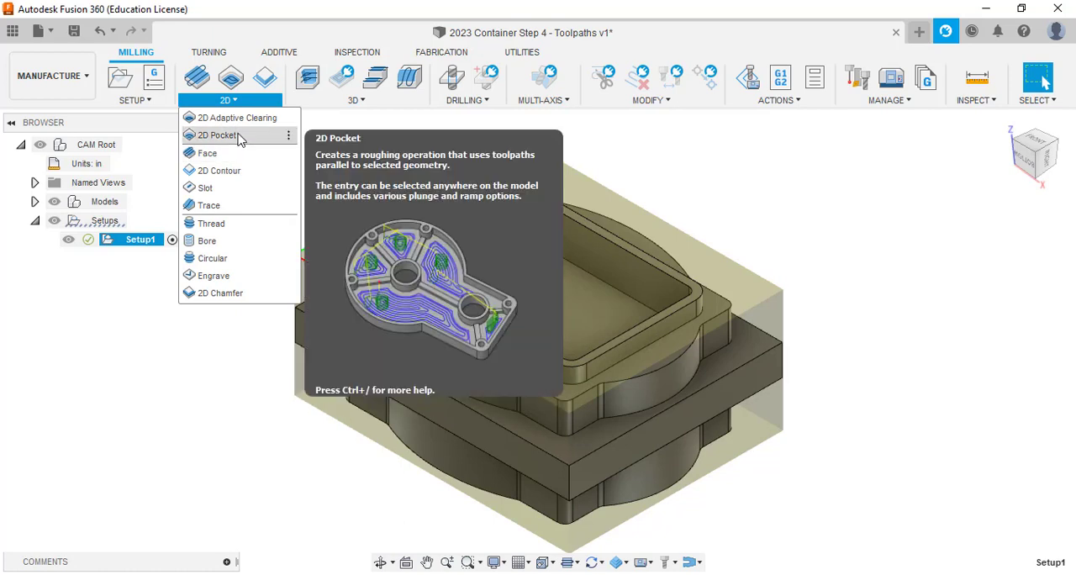
{"action": "left_click", "coordinate": [223, 134]}
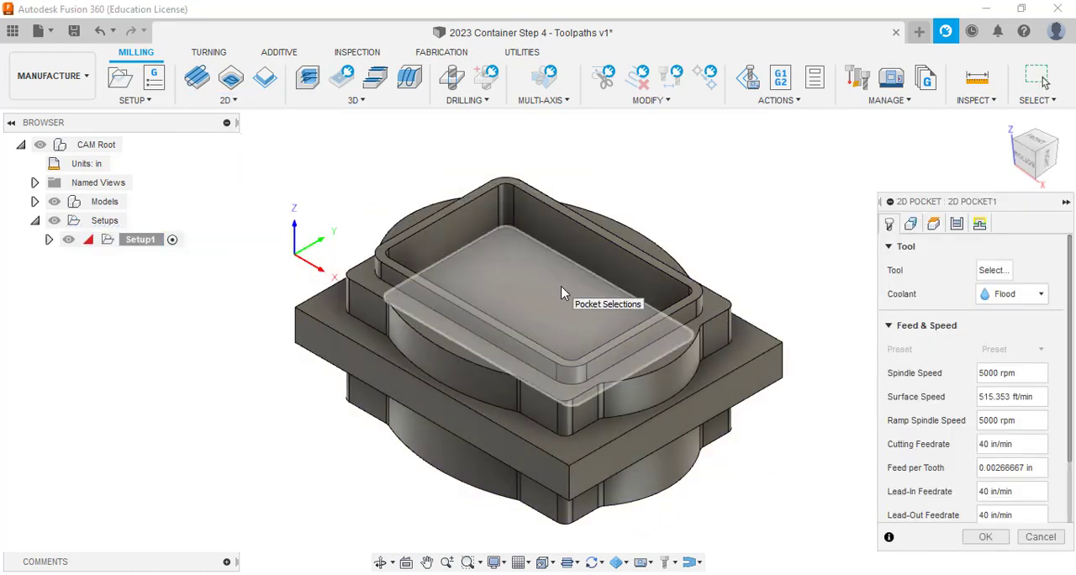
{"action": "left_click", "coordinate": [562, 293]}
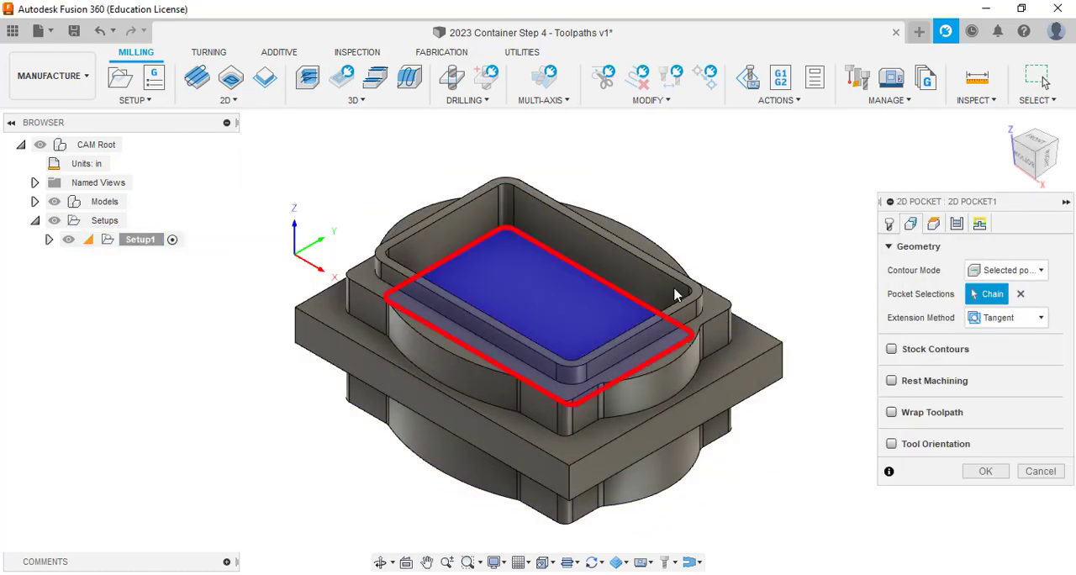
Open the tool selection for the pocket and display the local Illiana Amana Tools library.
{"action": "left_click", "coordinate": [893, 229]}
{"action": "left_click", "coordinate": [993, 271]}
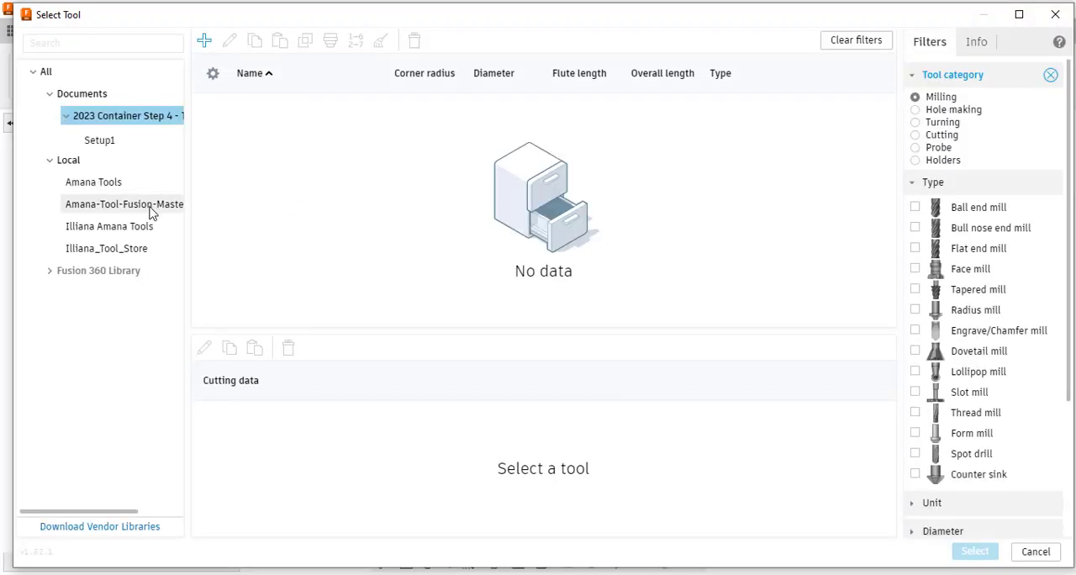
{"action": "left_click", "coordinate": [126, 227]}
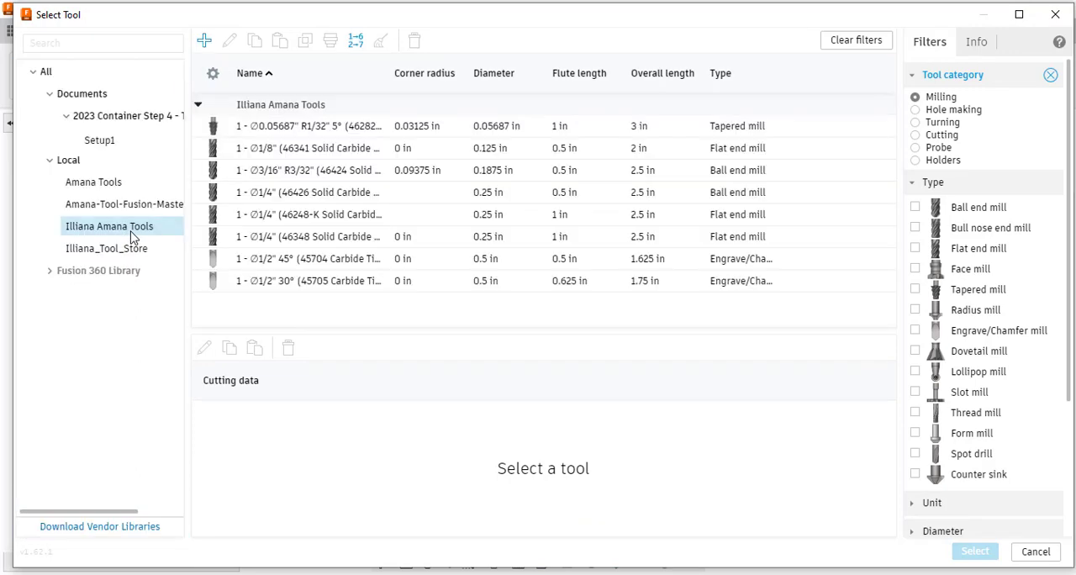
{"action": "left_click", "coordinate": [114, 181]}
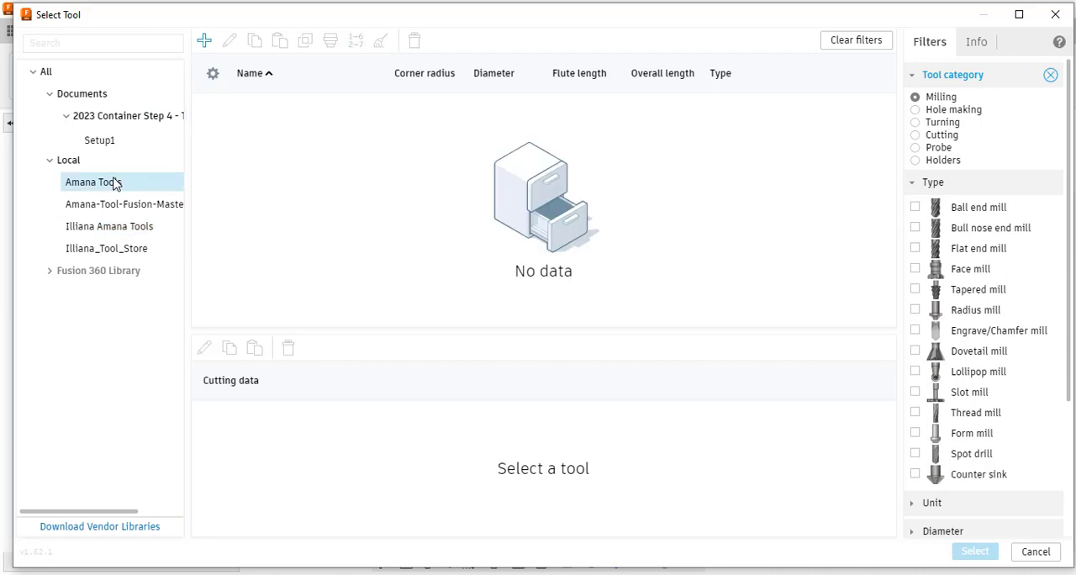
{"action": "left_click", "coordinate": [113, 225]}
{"action": "left_click", "coordinate": [105, 247]}
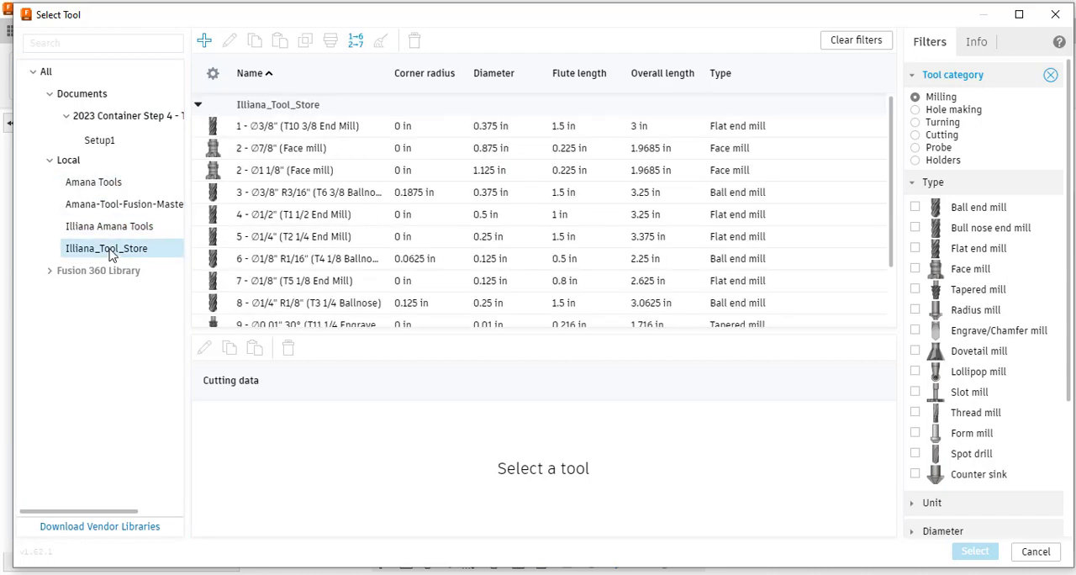
{"action": "left_click", "coordinate": [115, 233]}
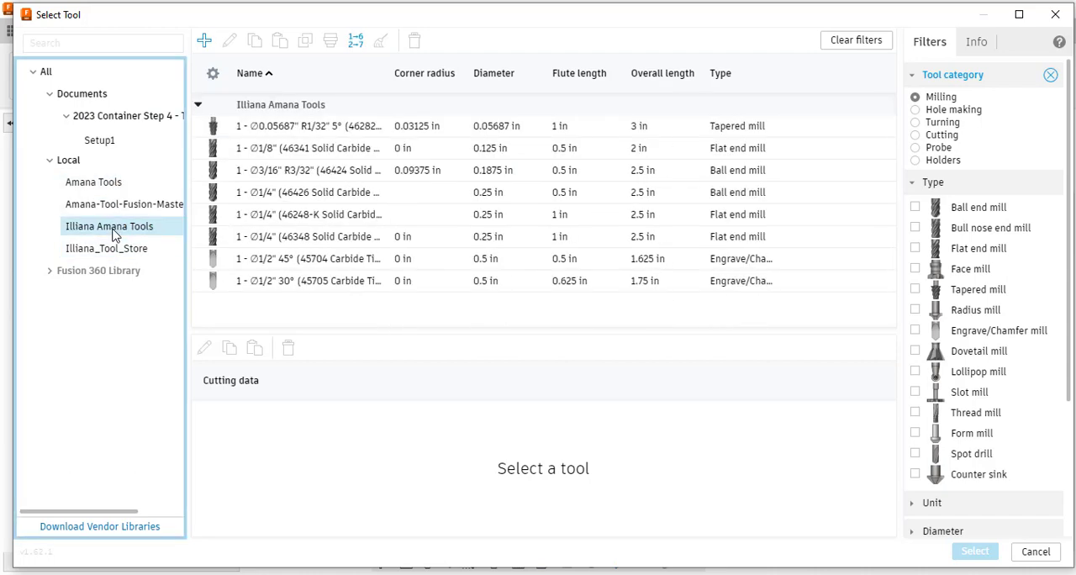
Renumber the library's tools from 1 in increments of 1, without updating the diameter, length and compensation offsets.
{"action": "left_click", "coordinate": [353, 43]}
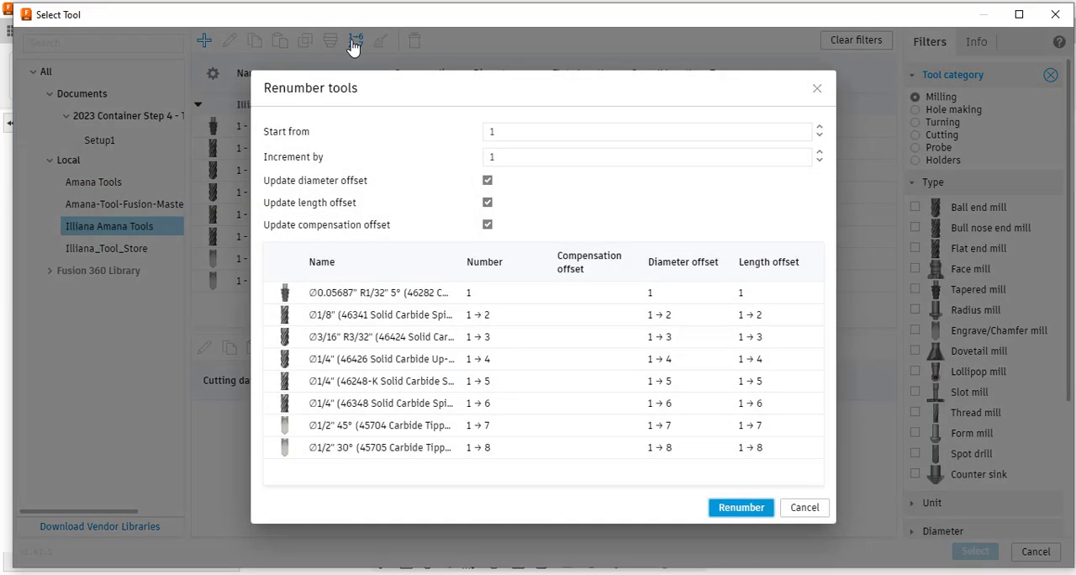
{"action": "left_click", "coordinate": [490, 204]}
{"action": "left_click", "coordinate": [488, 180]}
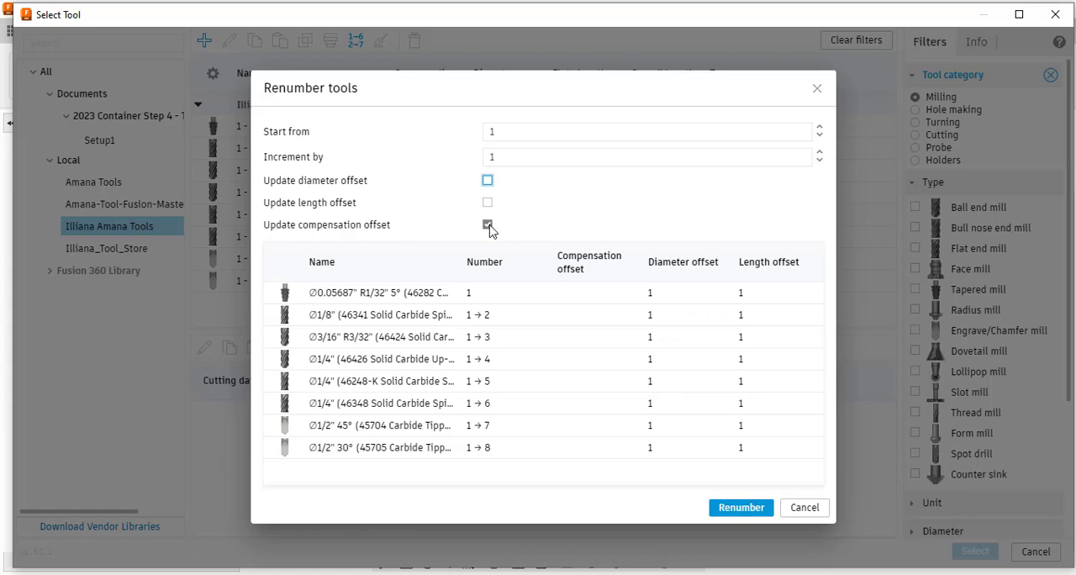
{"action": "left_click", "coordinate": [488, 225]}
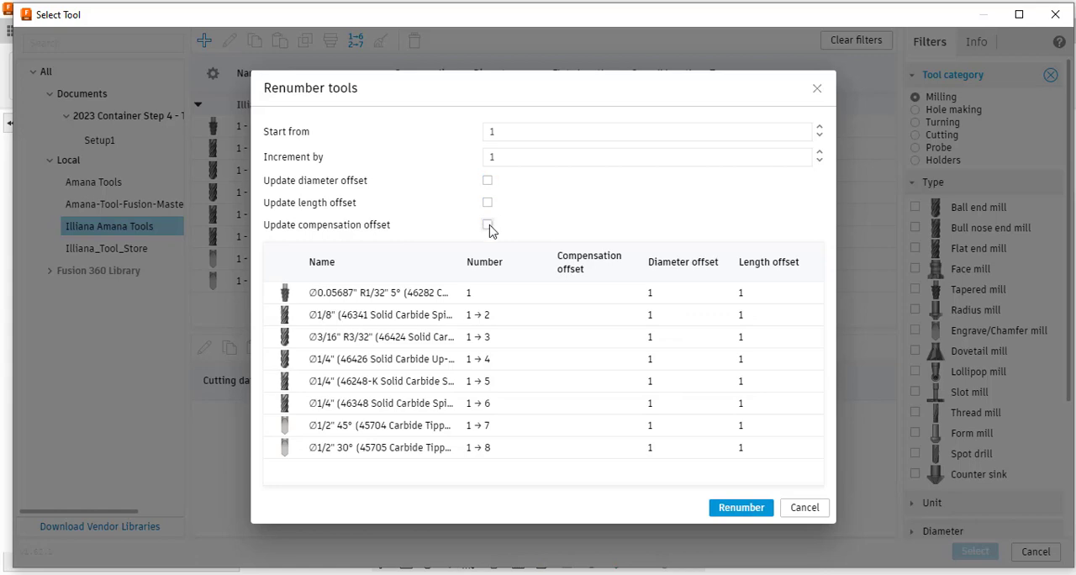
{"action": "left_click", "coordinate": [741, 507]}
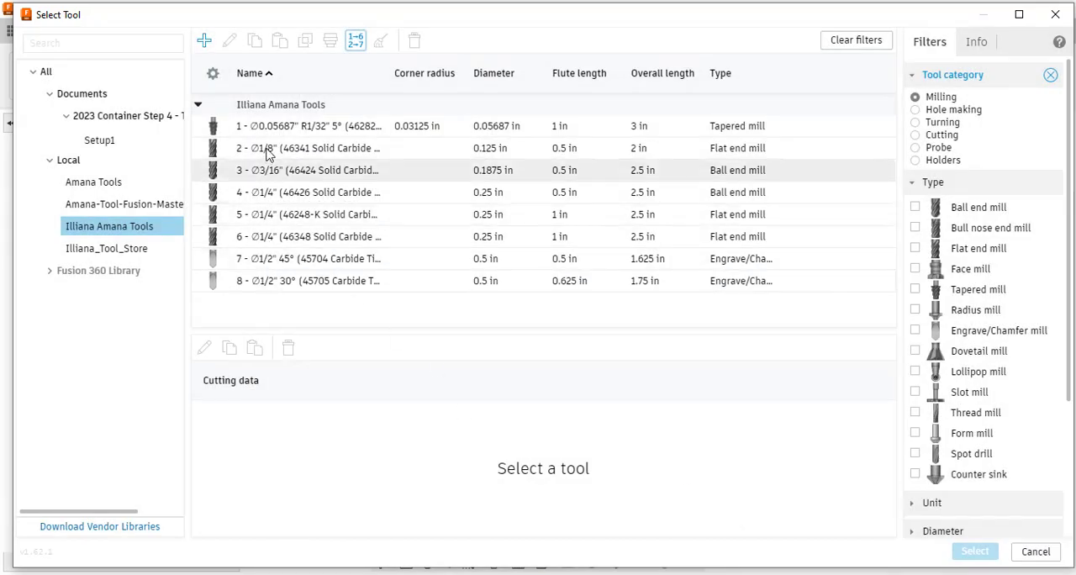
Assign tool 5, the 1/4" 46248-K solid carbide flat end mill, to the pocket operation.
{"action": "left_click", "coordinate": [307, 220]}
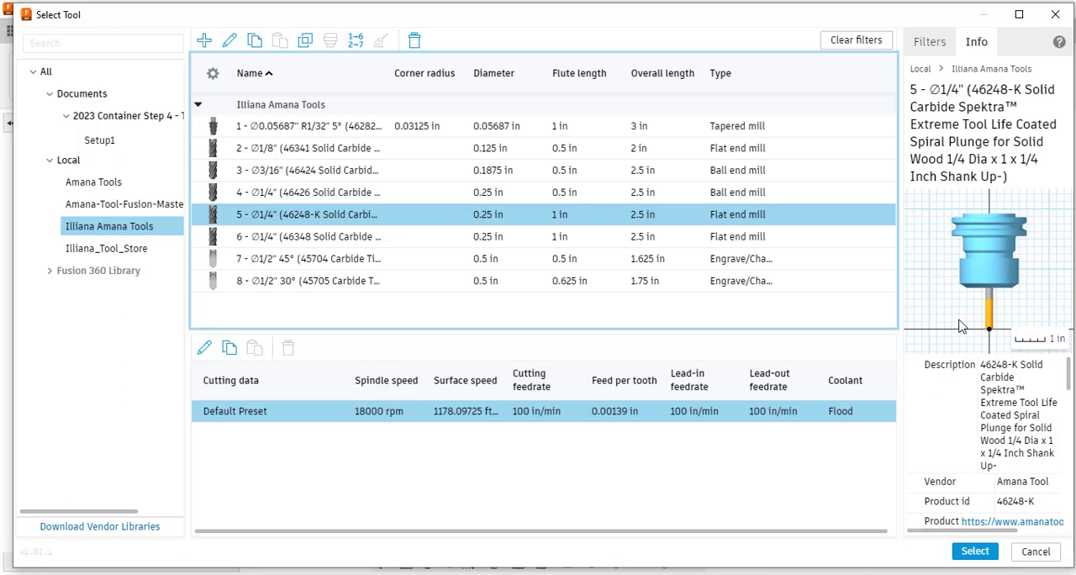
{"action": "left_click", "coordinate": [975, 553]}
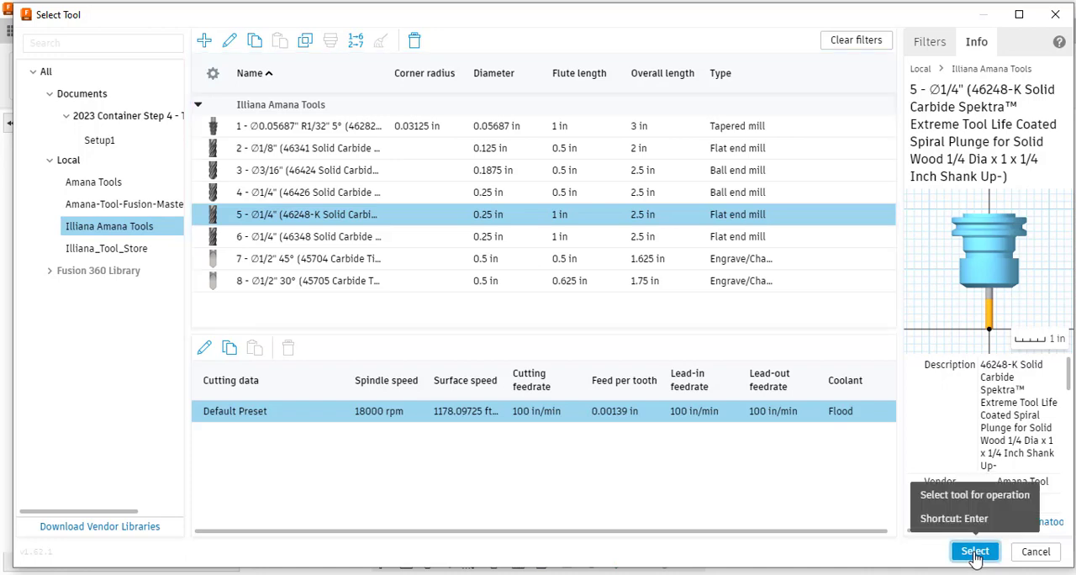
{"action": "left_click", "coordinate": [974, 552]}
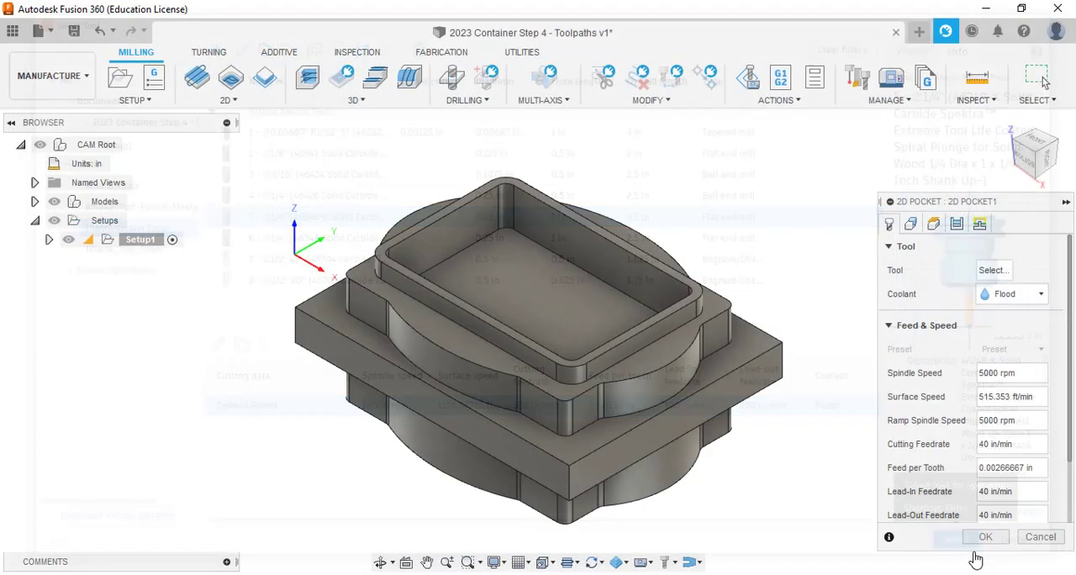
Enable Both Ways cutting and turn off Stock to Leave in the pocket's passes settings.
{"action": "left_click", "coordinate": [912, 224]}
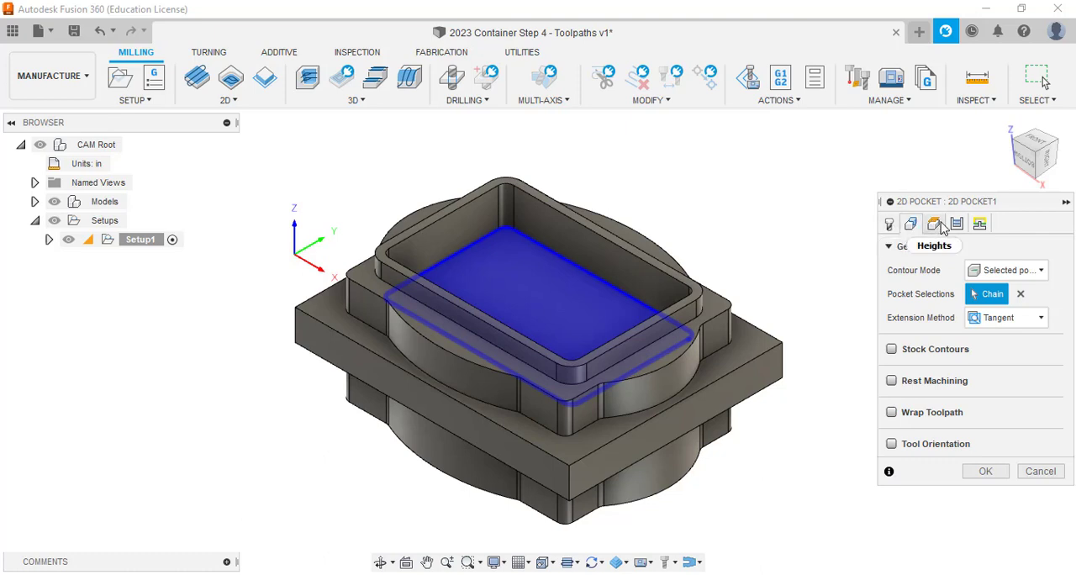
{"action": "left_click", "coordinate": [938, 225]}
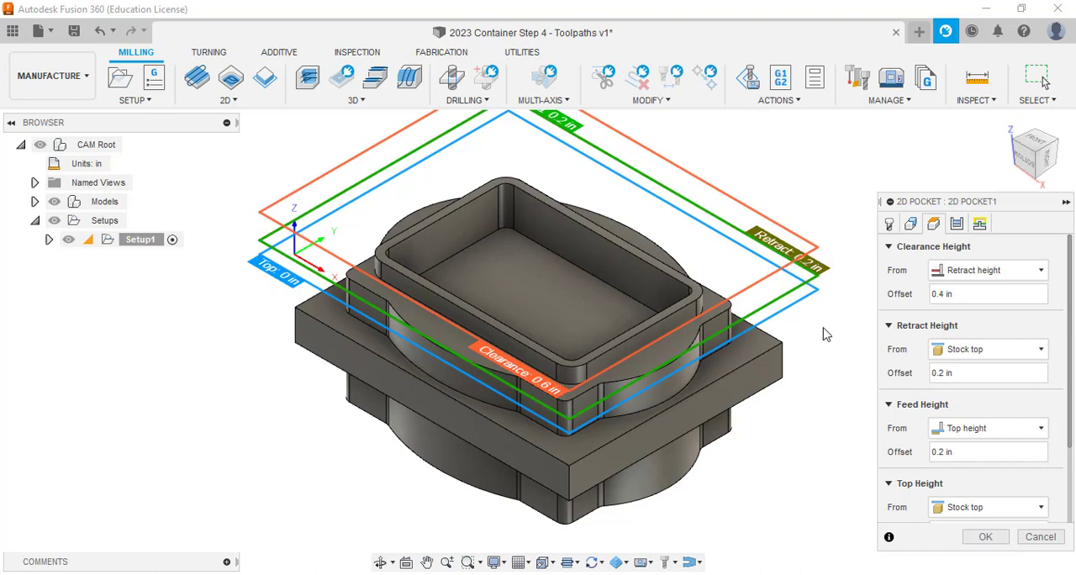
{"action": "left_click", "coordinate": [958, 223]}
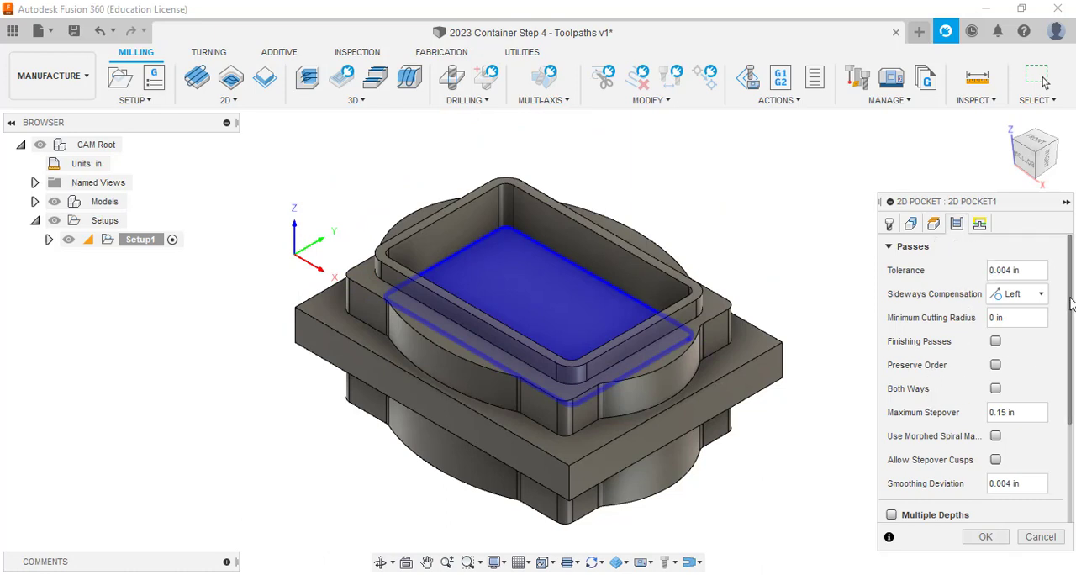
{"action": "scroll", "coordinate": [1069, 320], "scroll_direction": "down", "scroll_amount": 1}
{"action": "left_click_drag", "start_coordinate": [1069, 320], "coordinate": [1018, 338]}
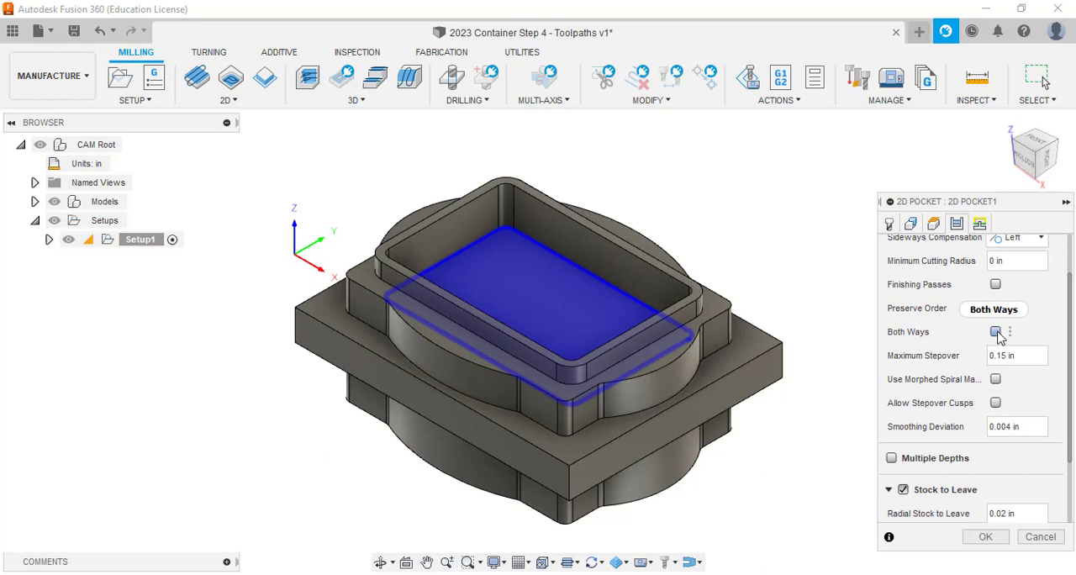
{"action": "left_click", "coordinate": [996, 332]}
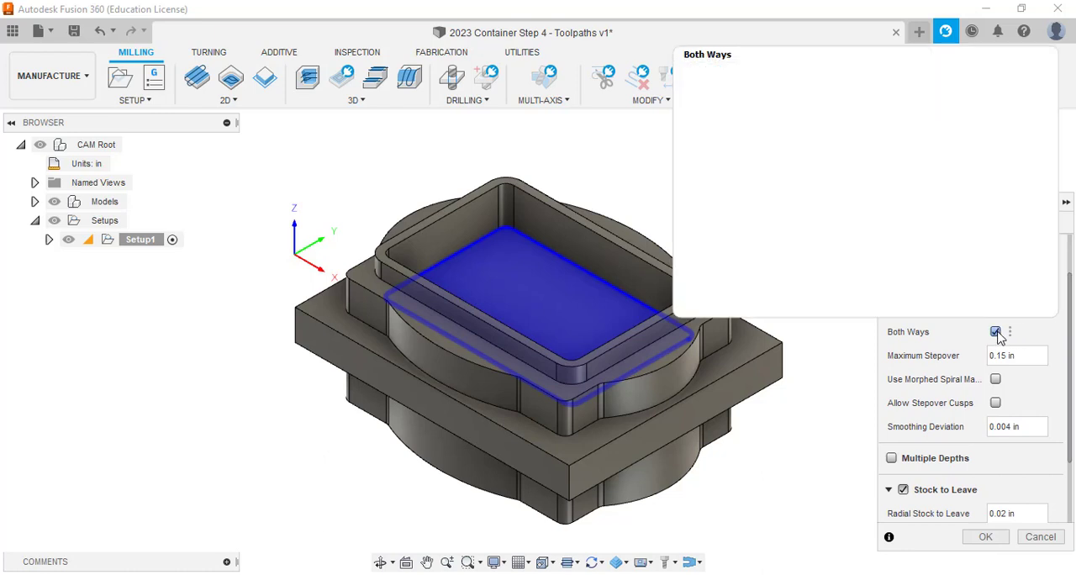
{"action": "left_click_drag", "start_coordinate": [1070, 312], "coordinate": [1071, 374]}
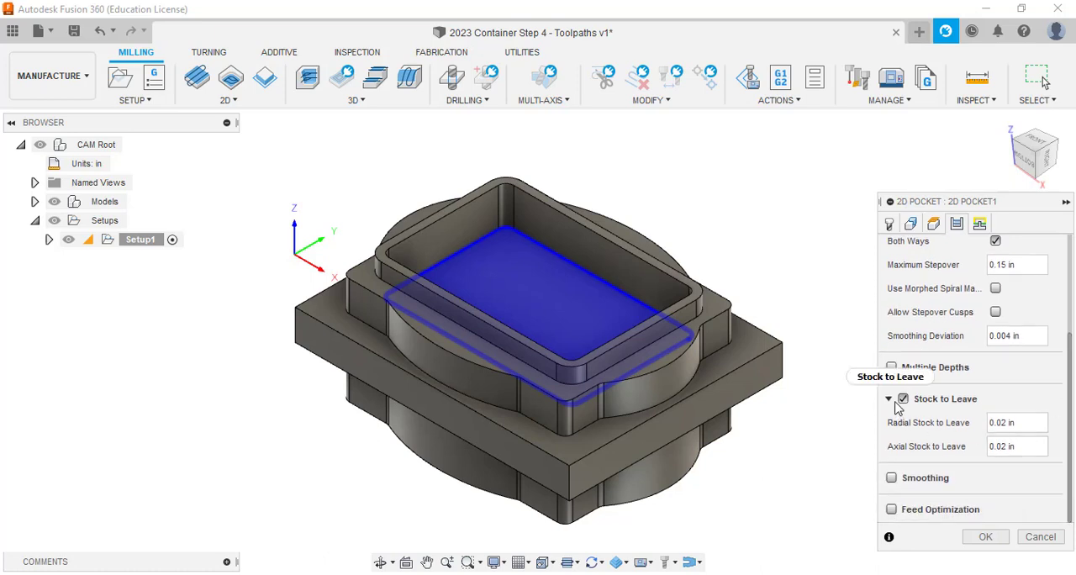
{"action": "mouse_move", "coordinate": [906, 403]}
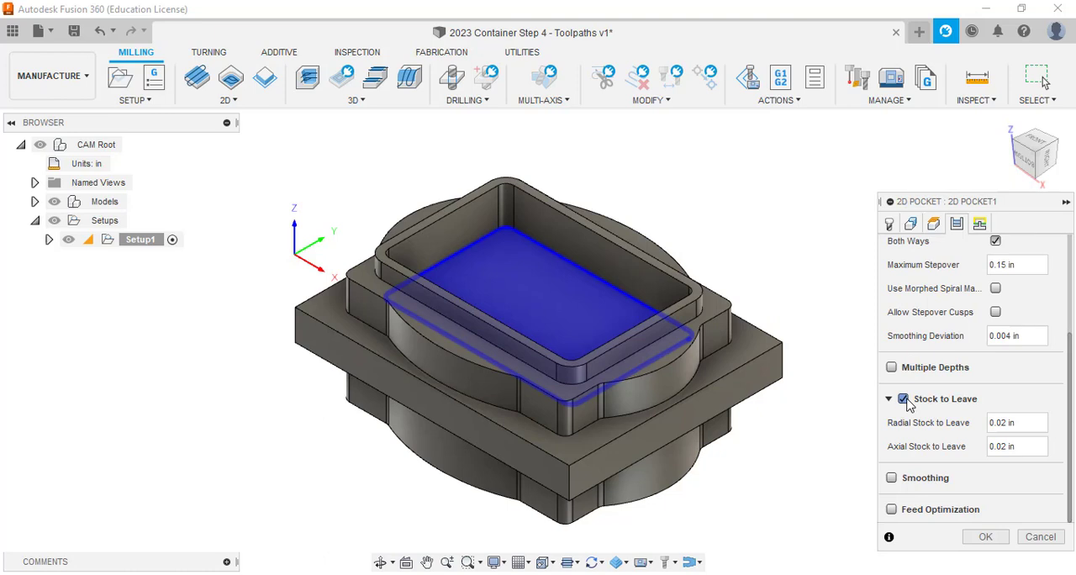
{"action": "left_click", "coordinate": [904, 400]}
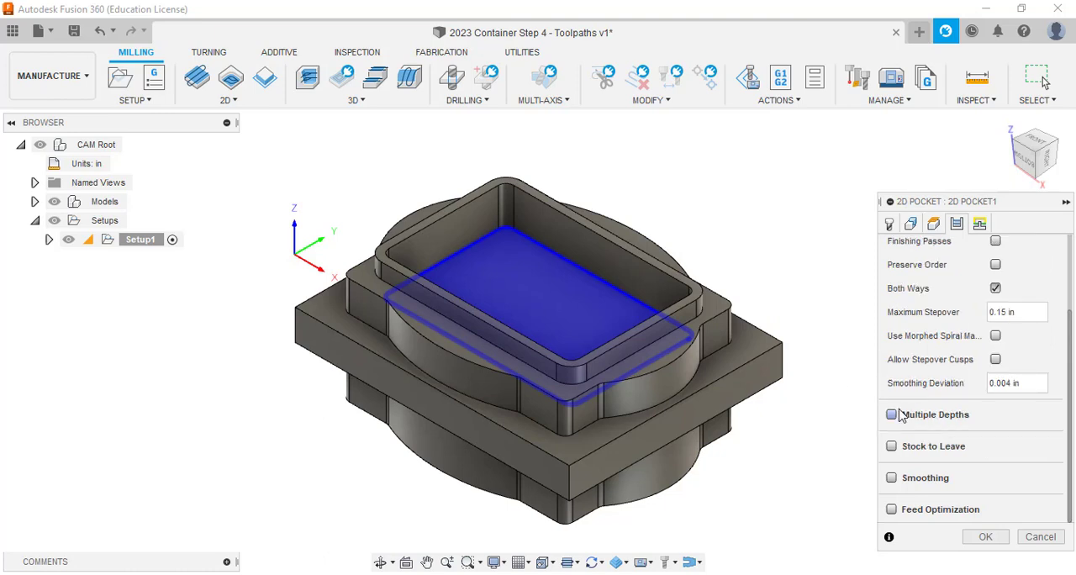
Enable Multiple Depths for the pocket with a maximum roughing stepdown of .125 in.
{"action": "left_click", "coordinate": [893, 415]}
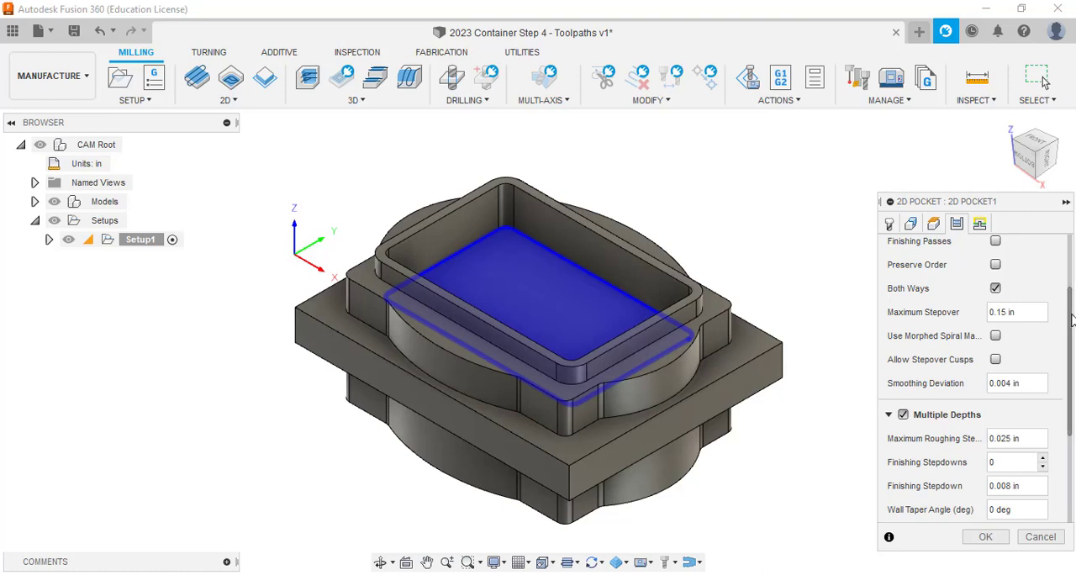
{"action": "scroll", "coordinate": [1070, 337], "scroll_direction": "down", "scroll_amount": 1}
{"action": "scroll", "coordinate": [1071, 341], "scroll_direction": "down", "scroll_amount": 3}
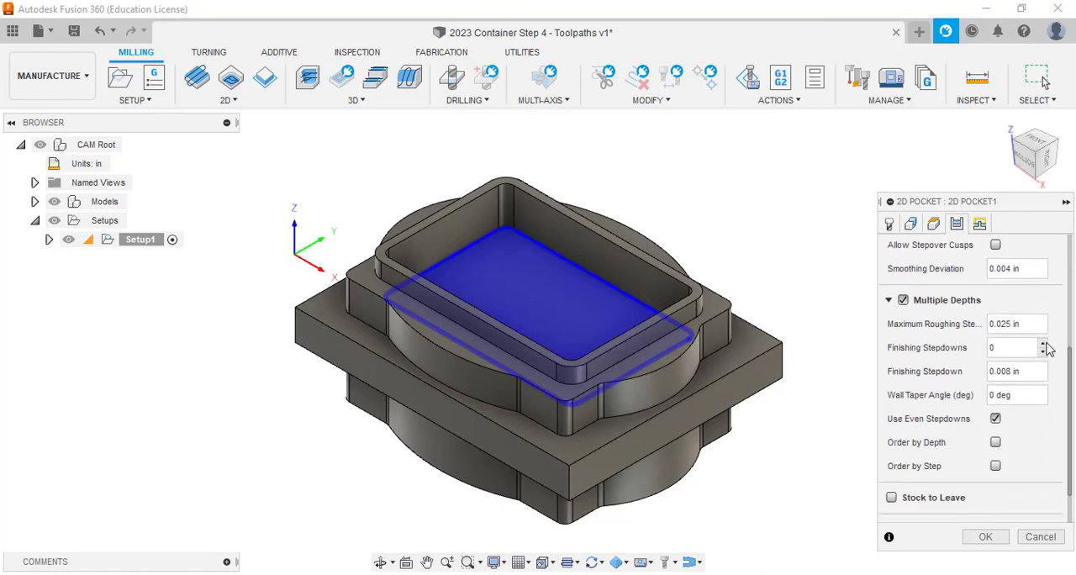
{"action": "triple_click", "coordinate": [1033, 327]}
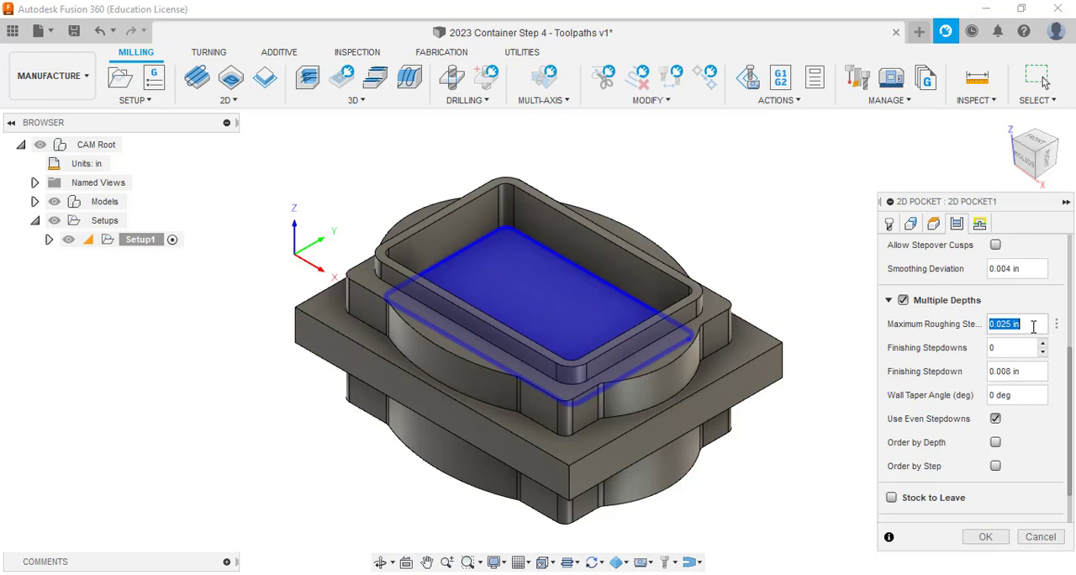
{"action": "key", "text": "BackSpace"}
{"action": "scroll", "coordinate": [1069, 412], "scroll_direction": "down", "scroll_amount": 2}
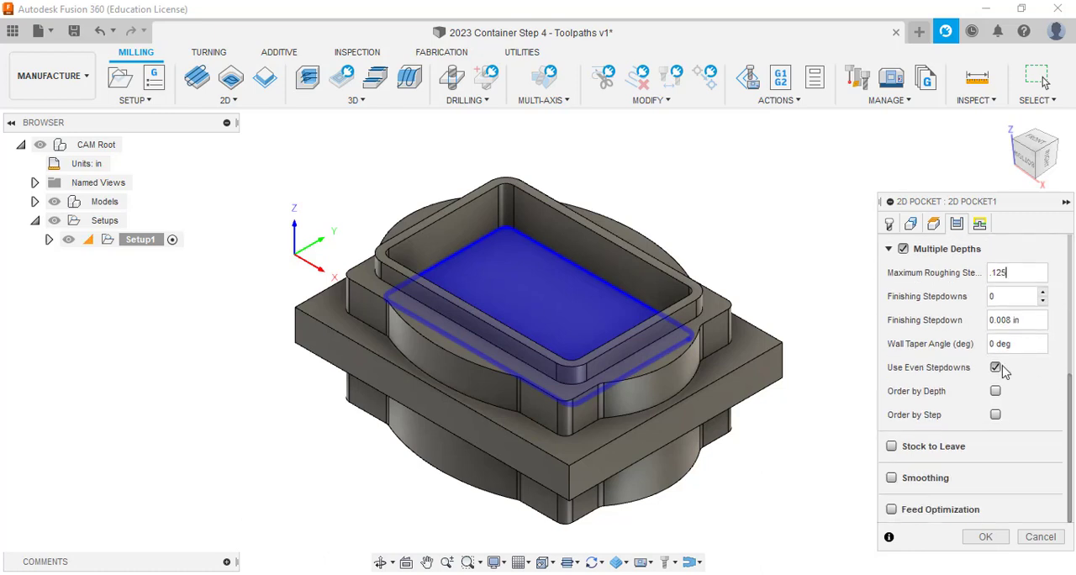
{"action": "mouse_move", "coordinate": [998, 374]}
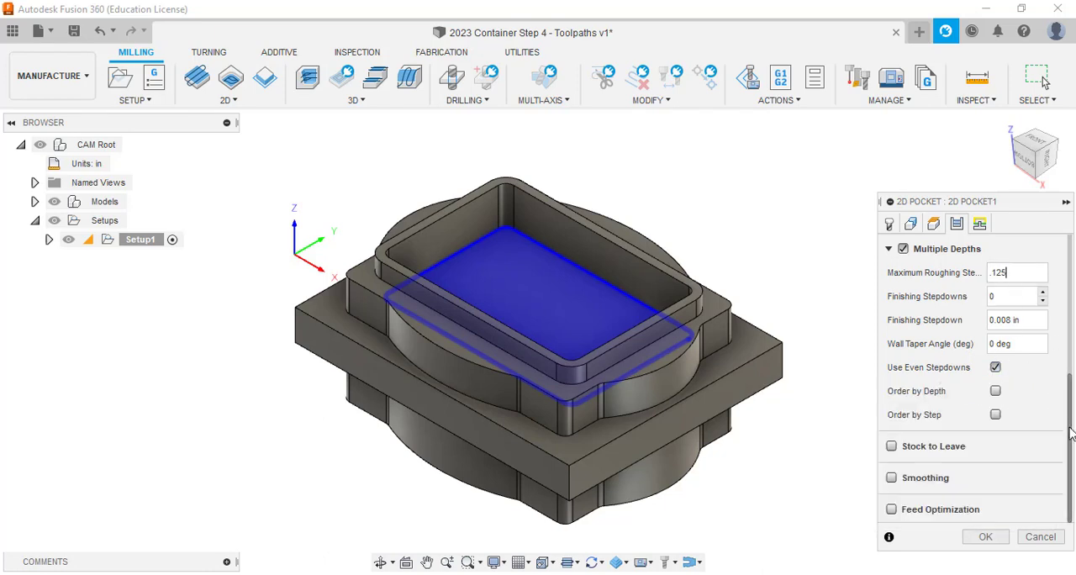
{"action": "left_click_drag", "start_coordinate": [1069, 433], "coordinate": [1071, 243]}
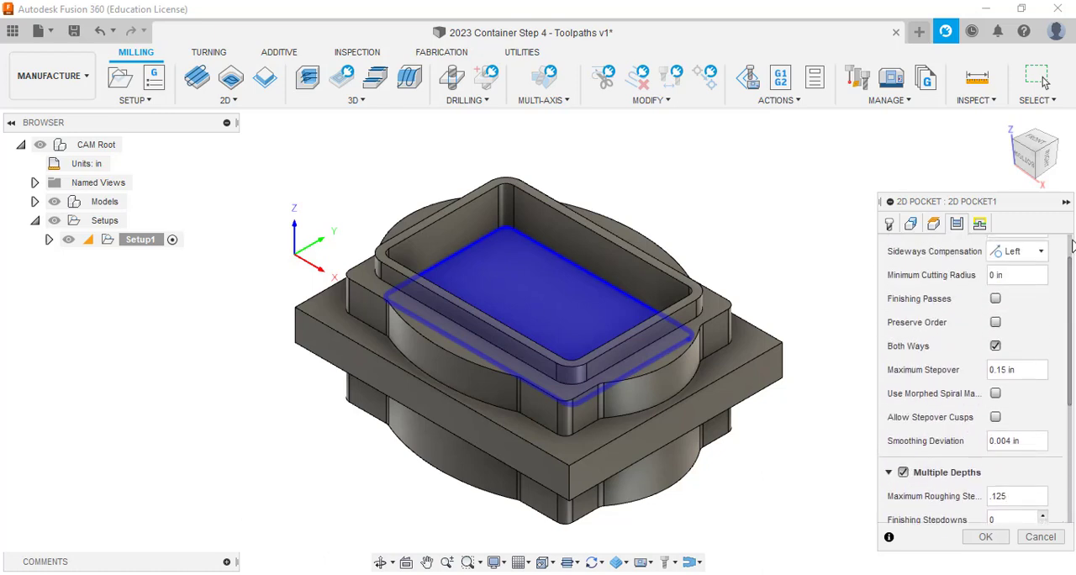
Set the pocket operation's ramp type to Plunge in its linking settings and generate the toolpath.
{"action": "left_click", "coordinate": [980, 224]}
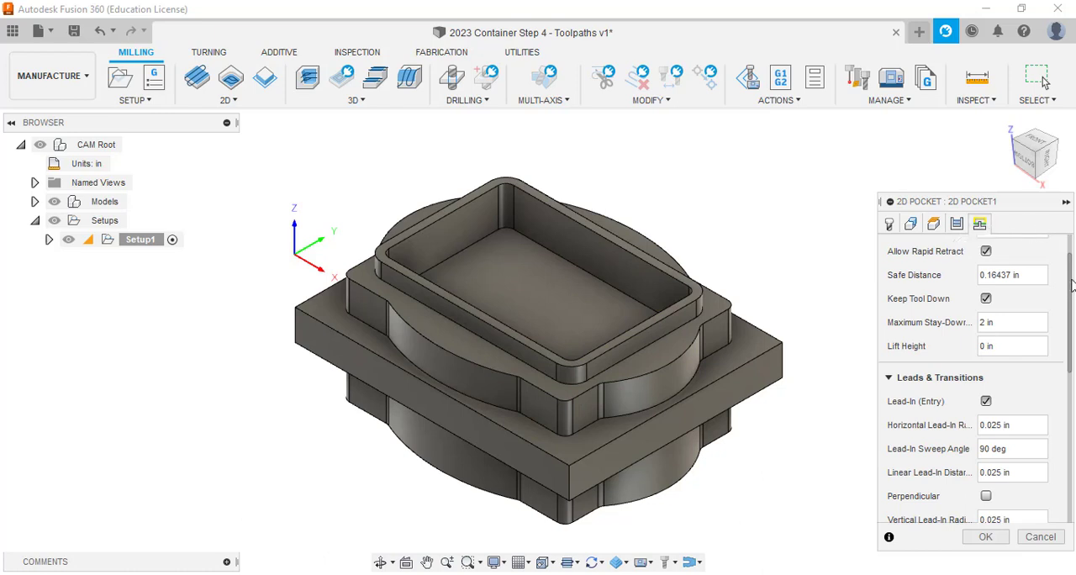
{"action": "scroll", "coordinate": [1071, 285], "scroll_direction": "up", "scroll_amount": 2}
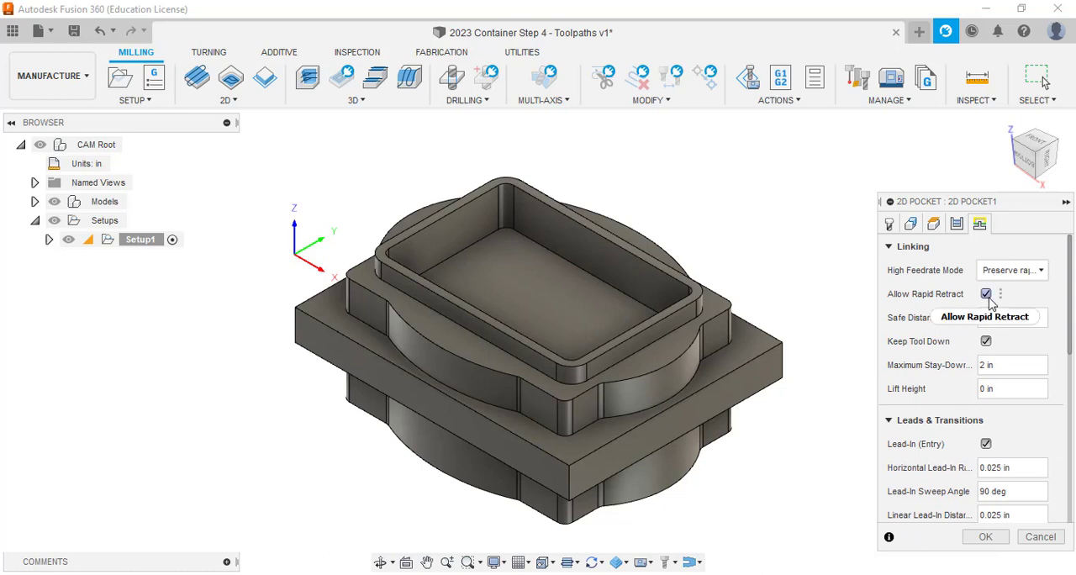
{"action": "mouse_move", "coordinate": [990, 303]}
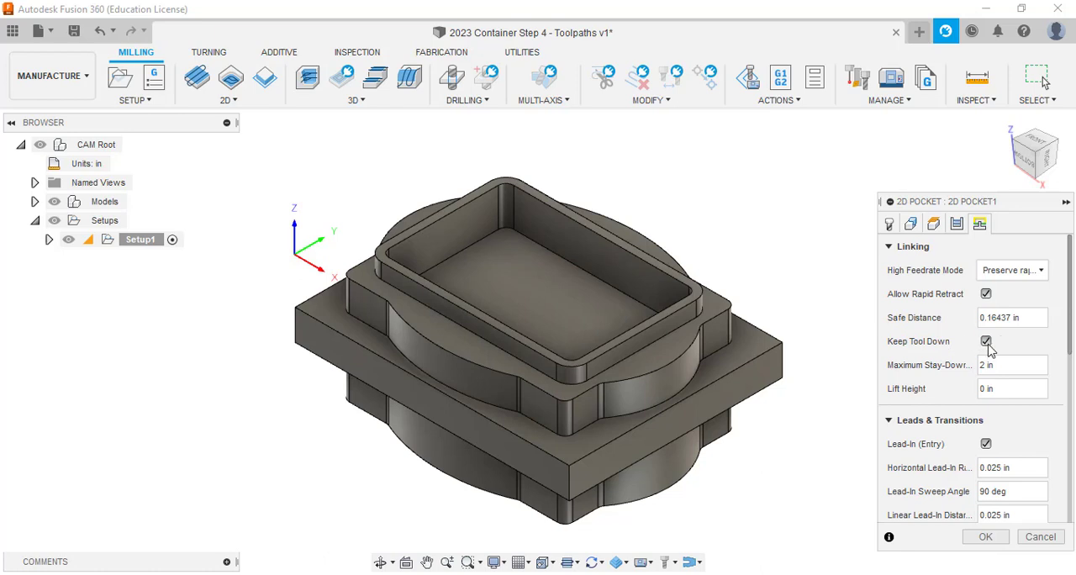
{"action": "mouse_move", "coordinate": [990, 350]}
{"action": "scroll", "coordinate": [1070, 378], "scroll_direction": "down", "scroll_amount": 3}
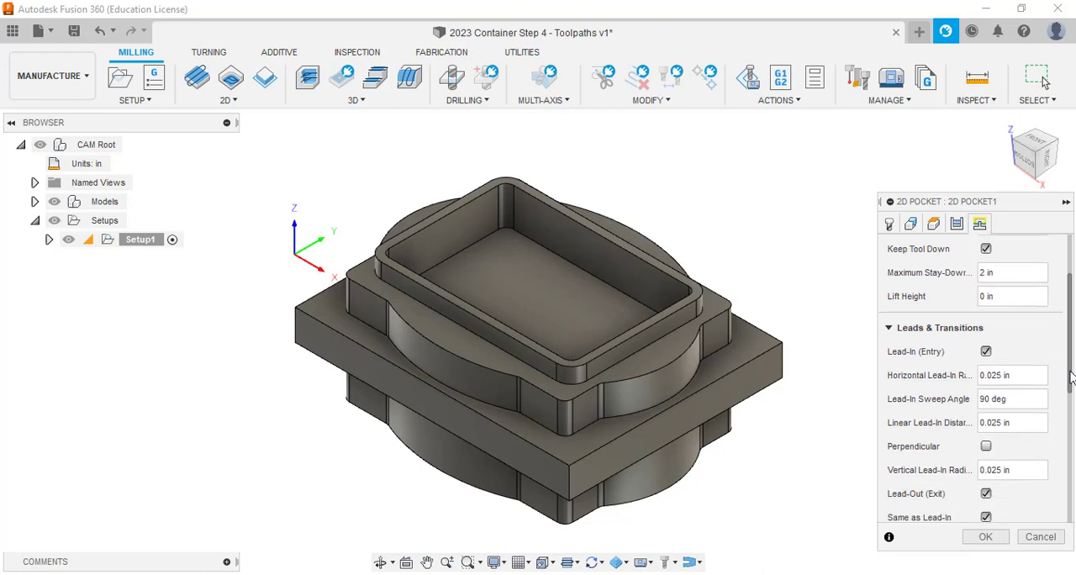
{"action": "scroll", "coordinate": [1071, 379], "scroll_direction": "down", "scroll_amount": 2}
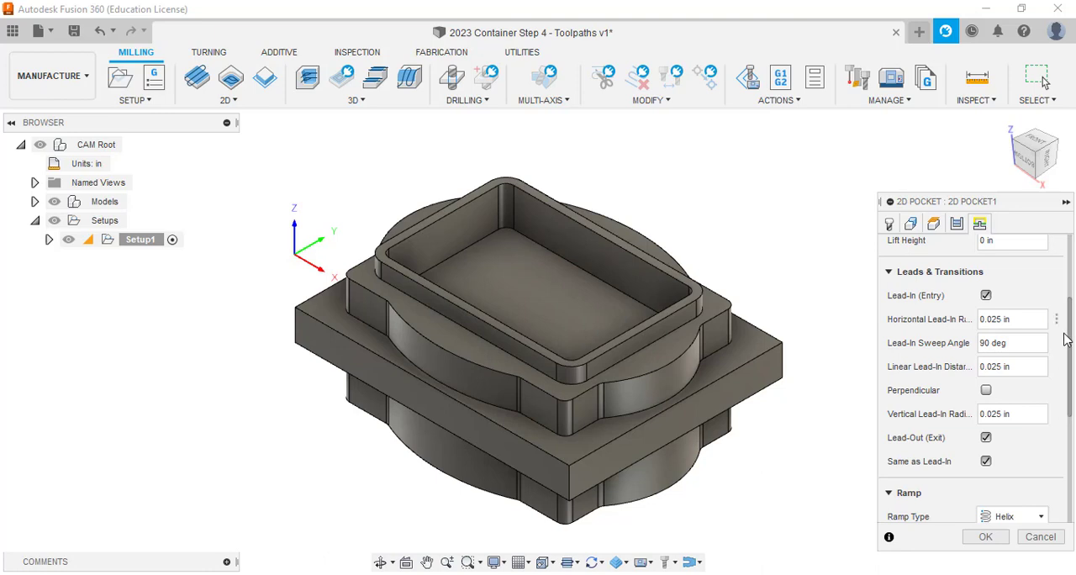
{"action": "left_click_drag", "start_coordinate": [1069, 367], "coordinate": [1070, 449]}
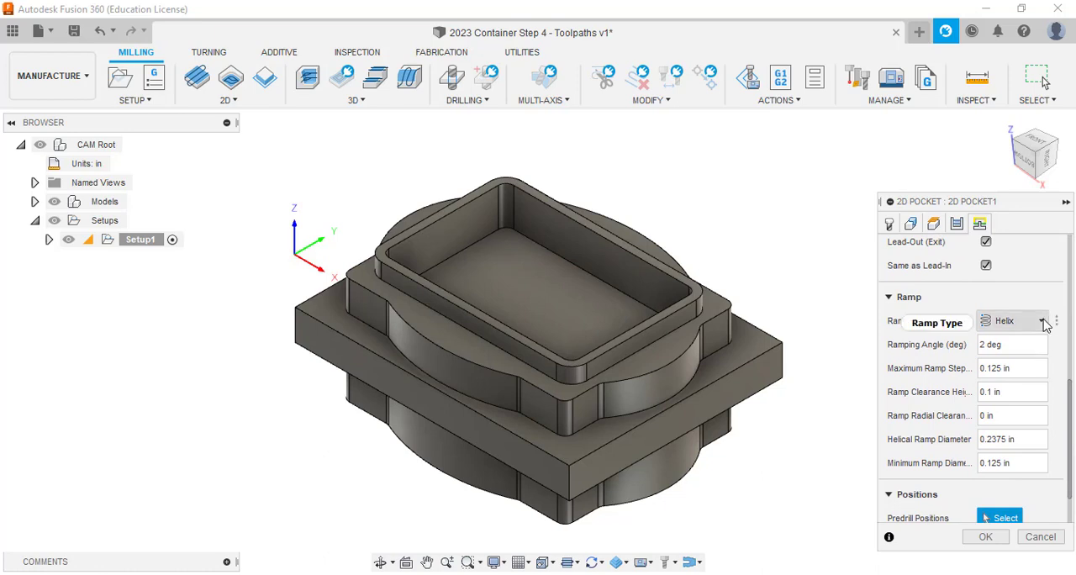
{"action": "mouse_move", "coordinate": [1045, 324]}
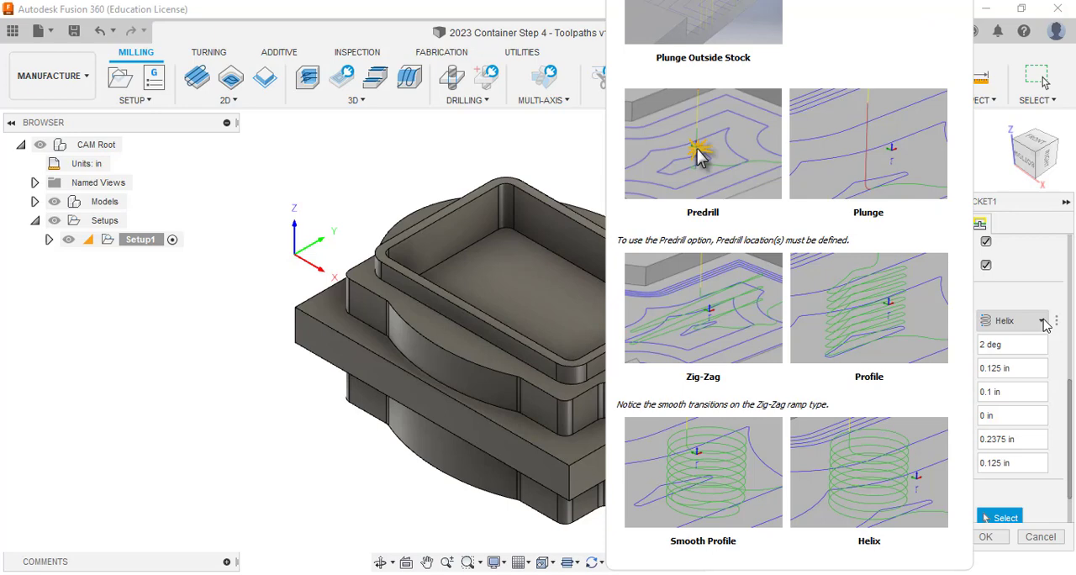
{"action": "left_click", "coordinate": [1045, 324]}
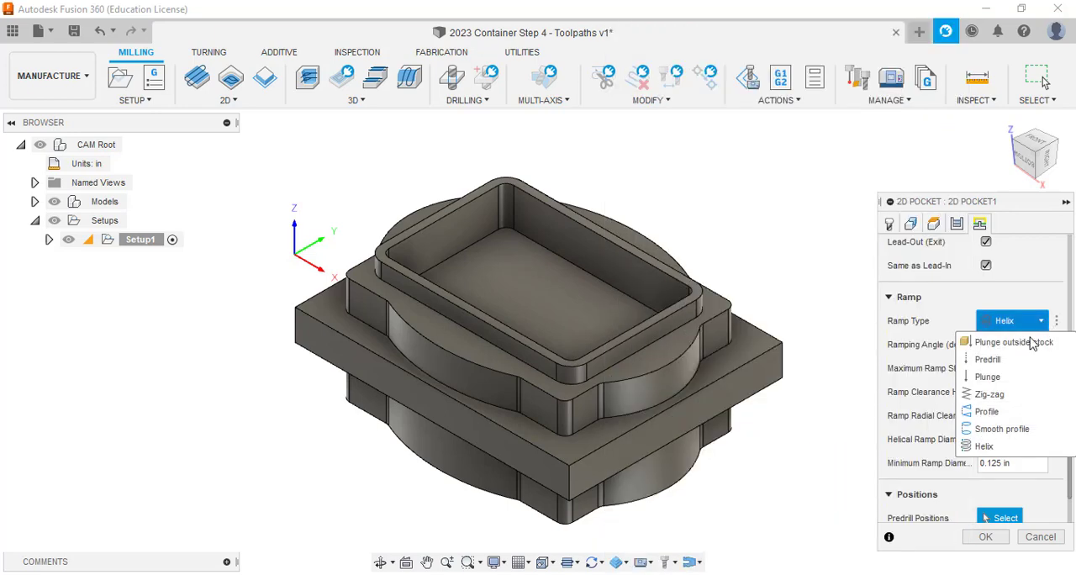
{"action": "left_click", "coordinate": [989, 377]}
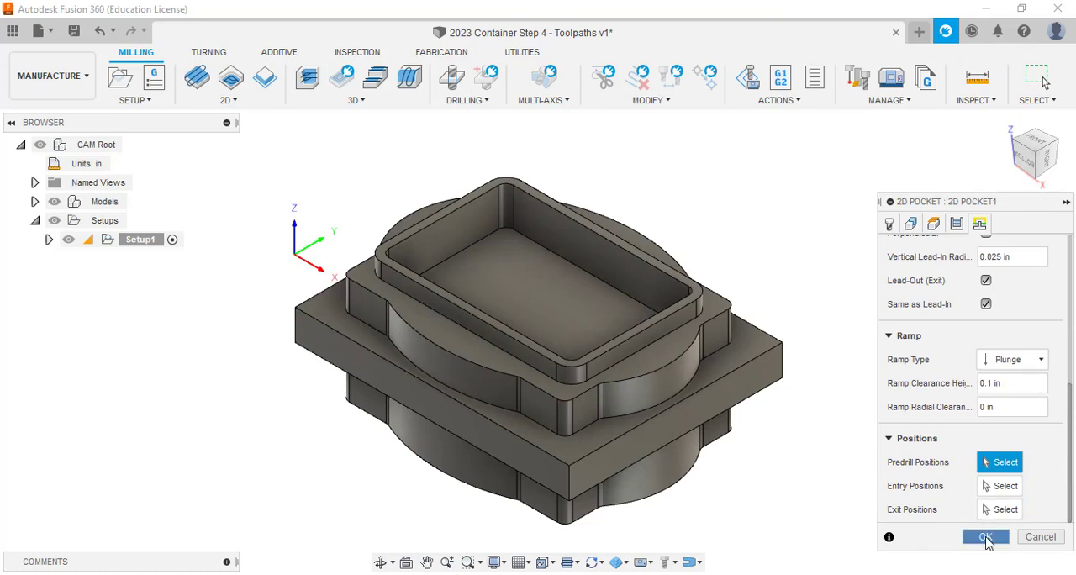
{"action": "left_click", "coordinate": [986, 538]}
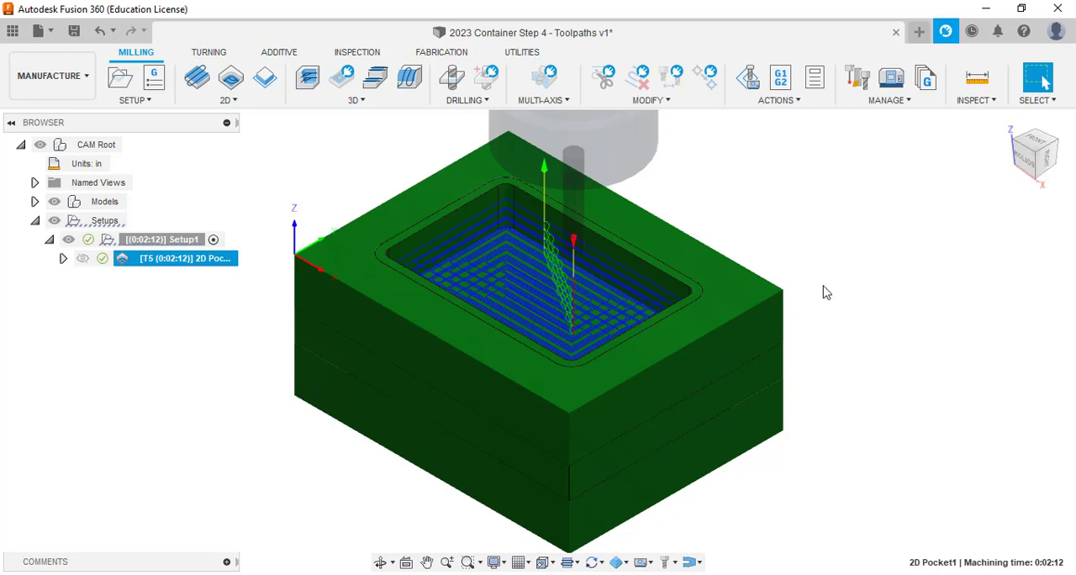
Examine the generated pocket toolpath inside the container's cavity up close and in the overall stock.
{"action": "scroll", "coordinate": [486, 272], "scroll_direction": "up", "scroll_amount": 5}
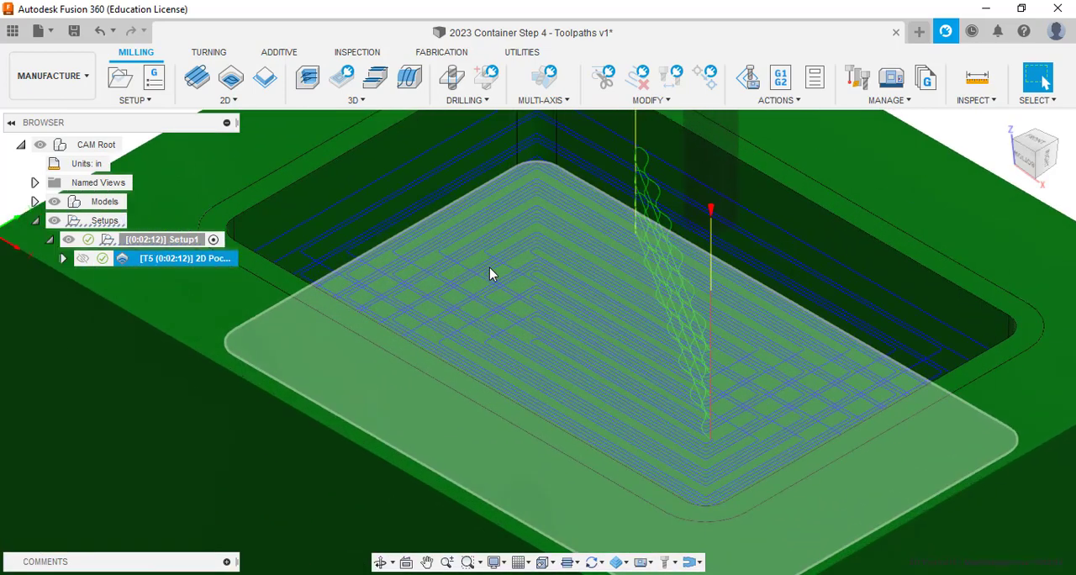
{"action": "mouse_move", "coordinate": [1027, 153]}
{"action": "left_mouse_down"}
{"action": "mouse_move", "coordinate": [1039, 126]}
{"action": "mouse_move", "coordinate": [1034, 154]}
{"action": "left_mouse_up"}
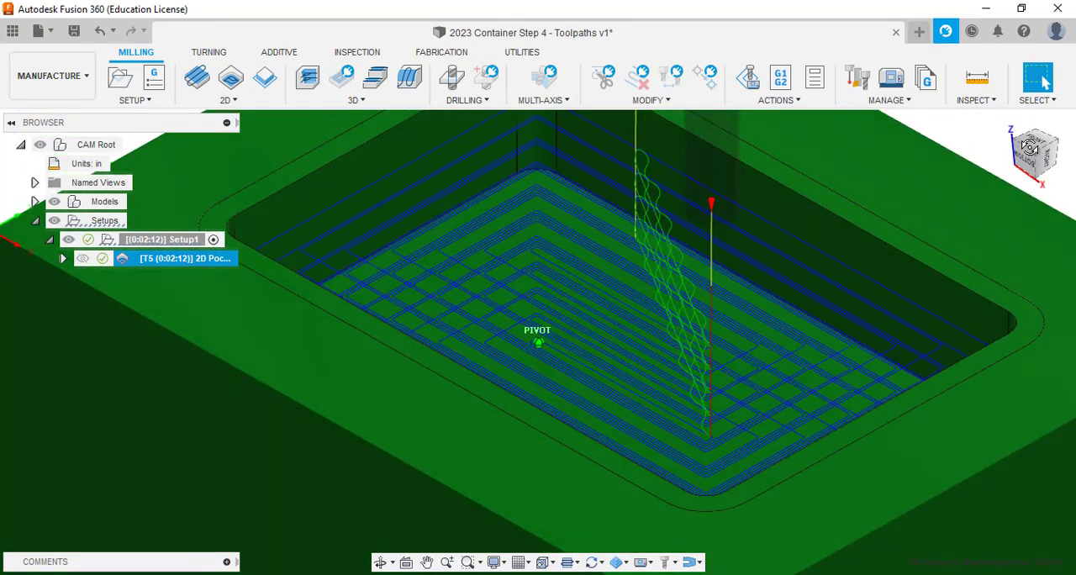
{"action": "scroll", "coordinate": [531, 401], "scroll_direction": "down", "scroll_amount": 4}
{"action": "scroll", "coordinate": [531, 398], "scroll_direction": "down", "scroll_amount": 1}
{"action": "middle_click_drag", "start_coordinate": [531, 398], "coordinate": [568, 368]}
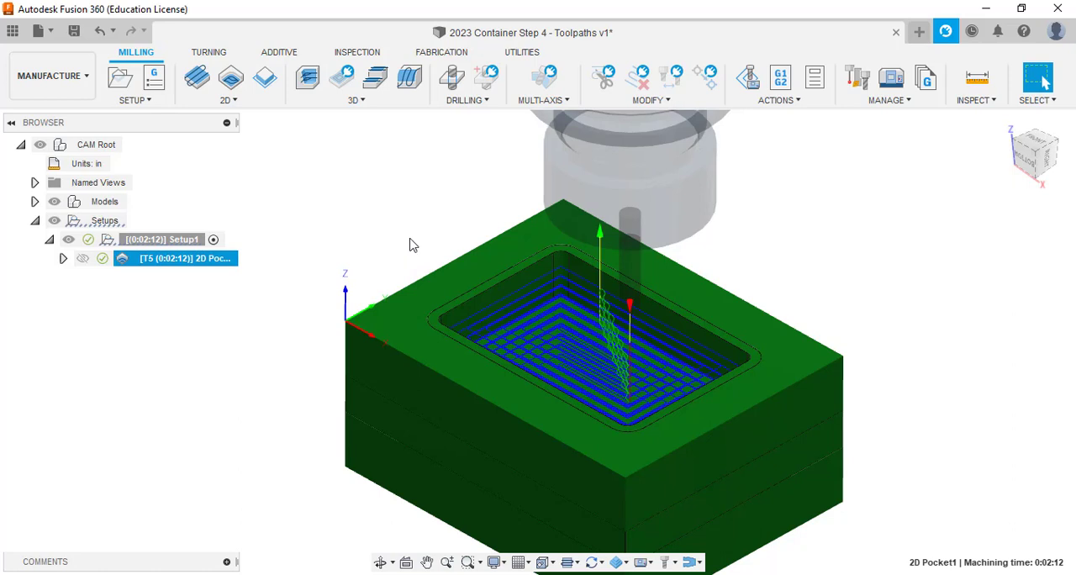
Set the default units for new Manufacture documents to inches in the preferences and apply the change.
{"action": "left_click", "coordinate": [1057, 33]}
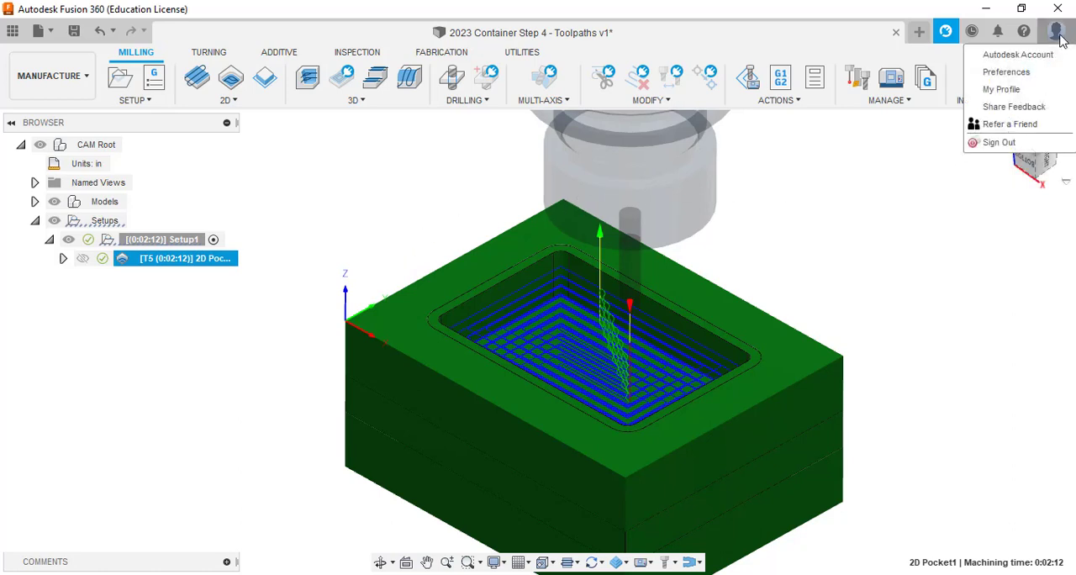
{"action": "left_click", "coordinate": [1032, 73]}
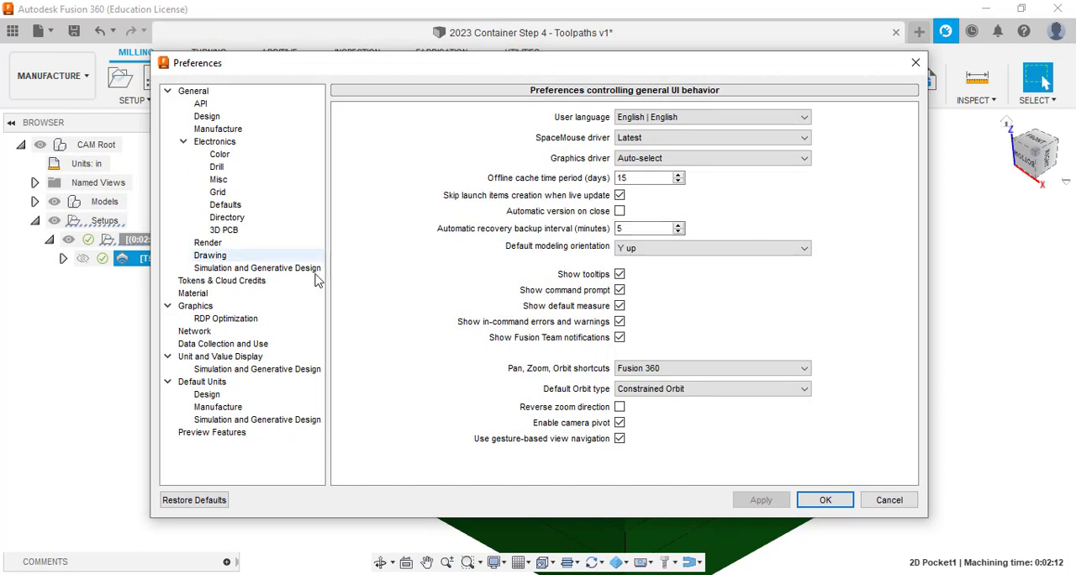
{"action": "left_click", "coordinate": [220, 407]}
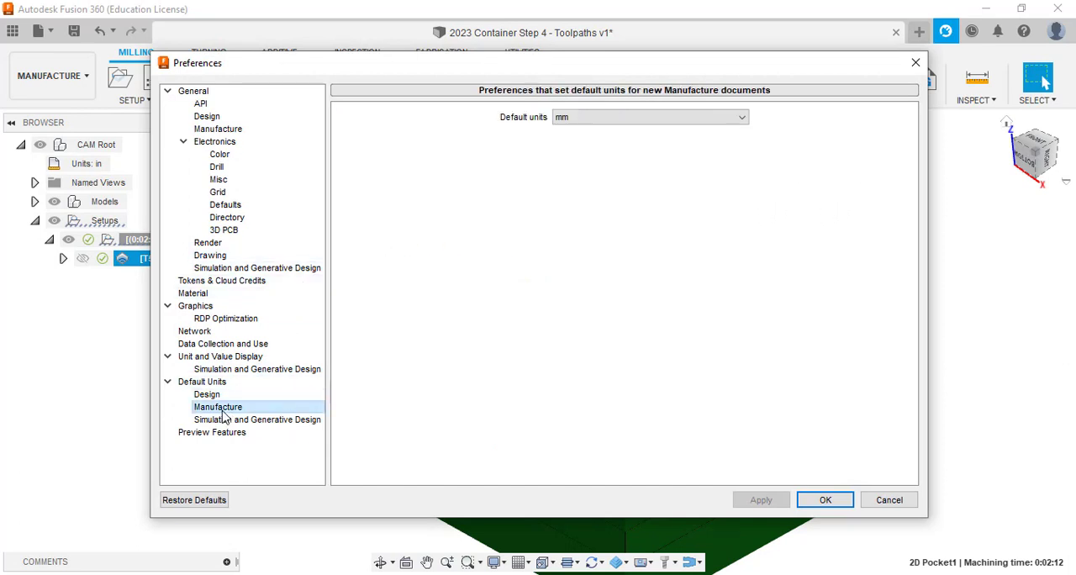
{"action": "left_click", "coordinate": [680, 120]}
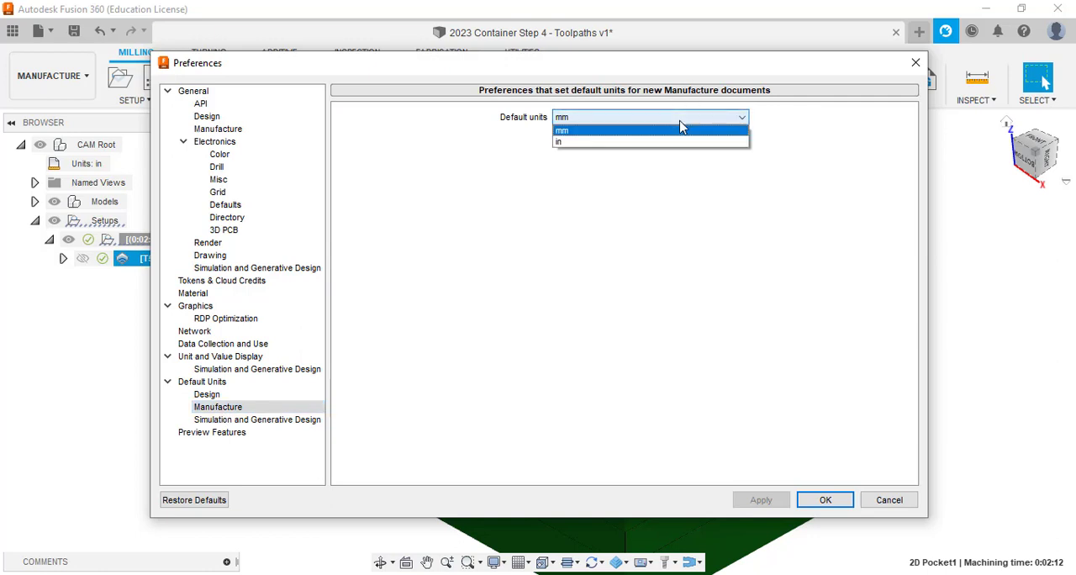
{"action": "left_click", "coordinate": [656, 142]}
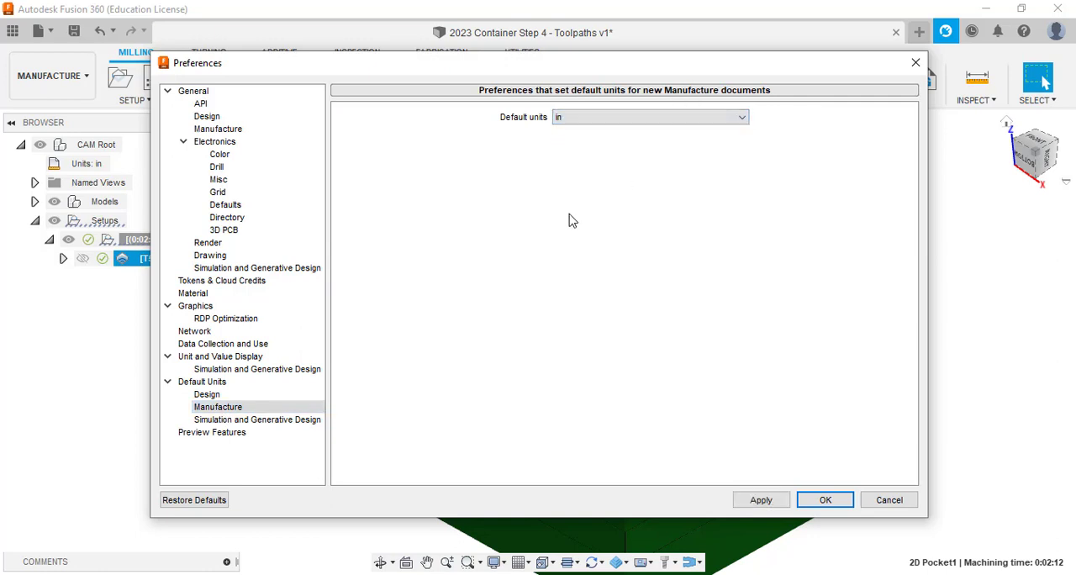
{"action": "left_click", "coordinate": [249, 129]}
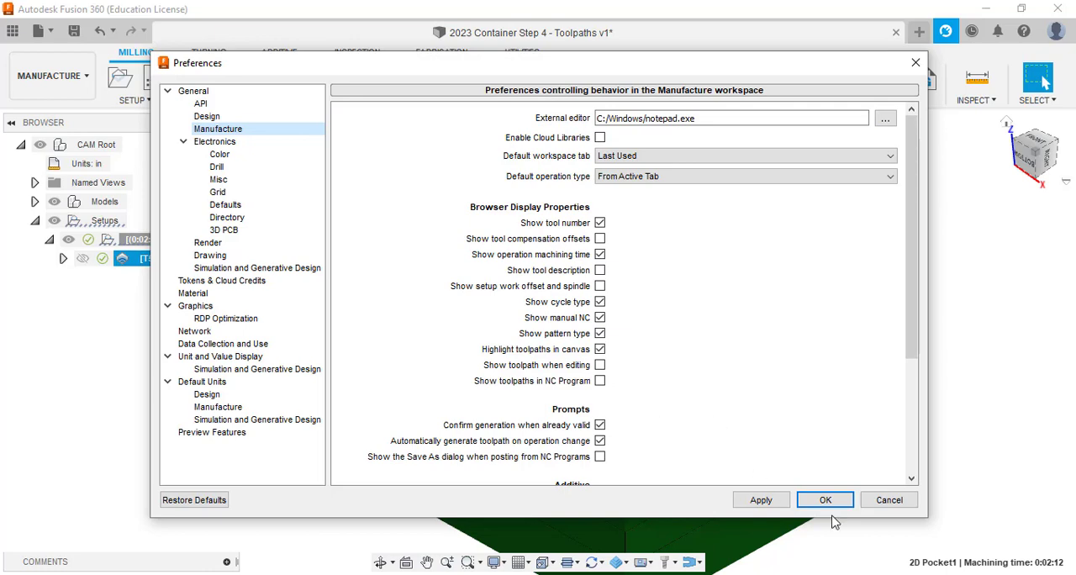
{"action": "left_click", "coordinate": [761, 501]}
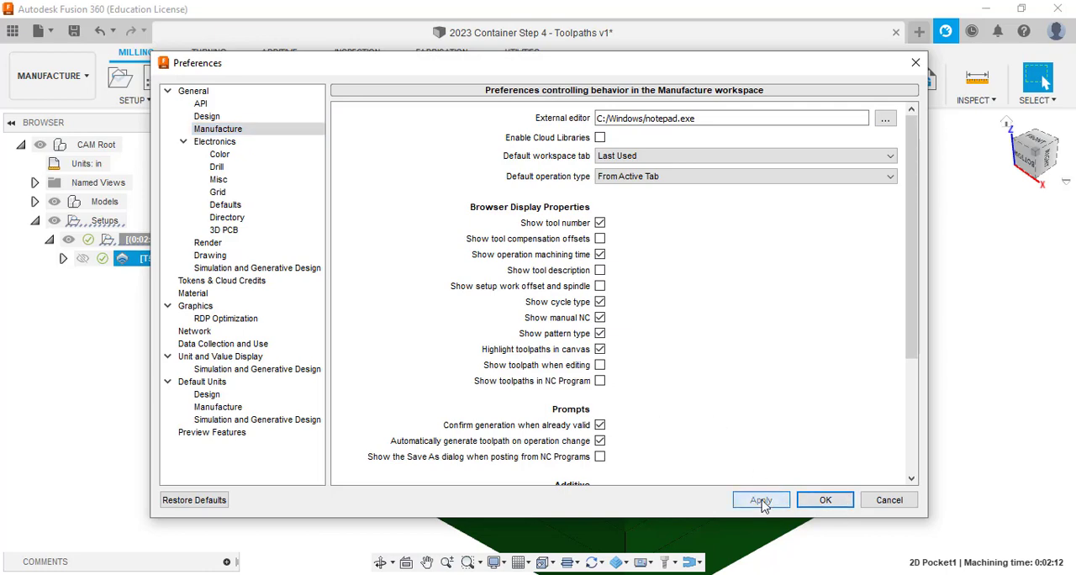
{"action": "left_click", "coordinate": [823, 500]}
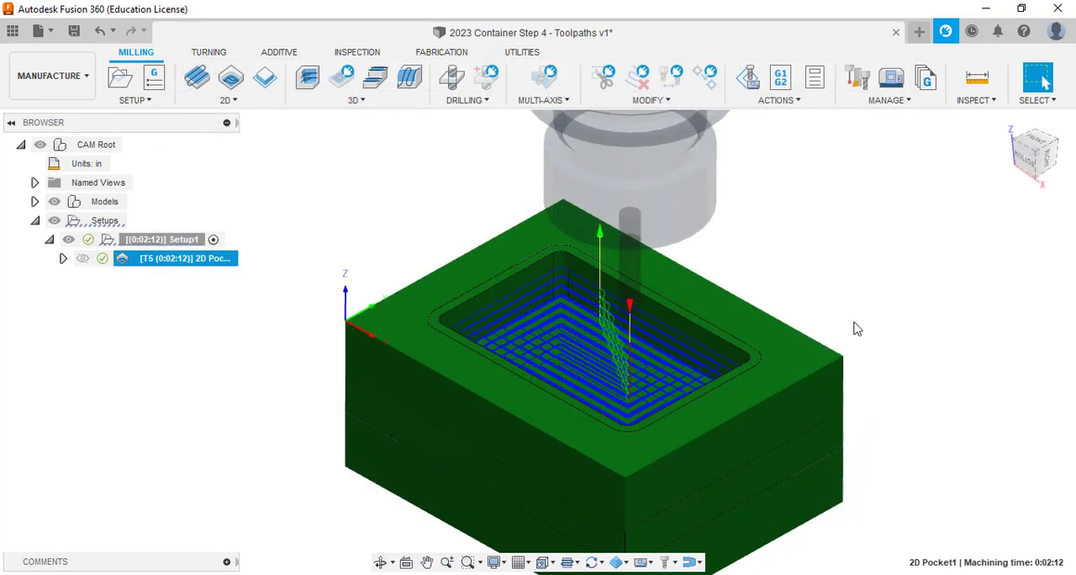
Preview the 2D Pocket toolpath by selecting its operation under Setup1, and clear the selection.
{"action": "middle_click_drag", "start_coordinate": [779, 296], "coordinate": [776, 277]}
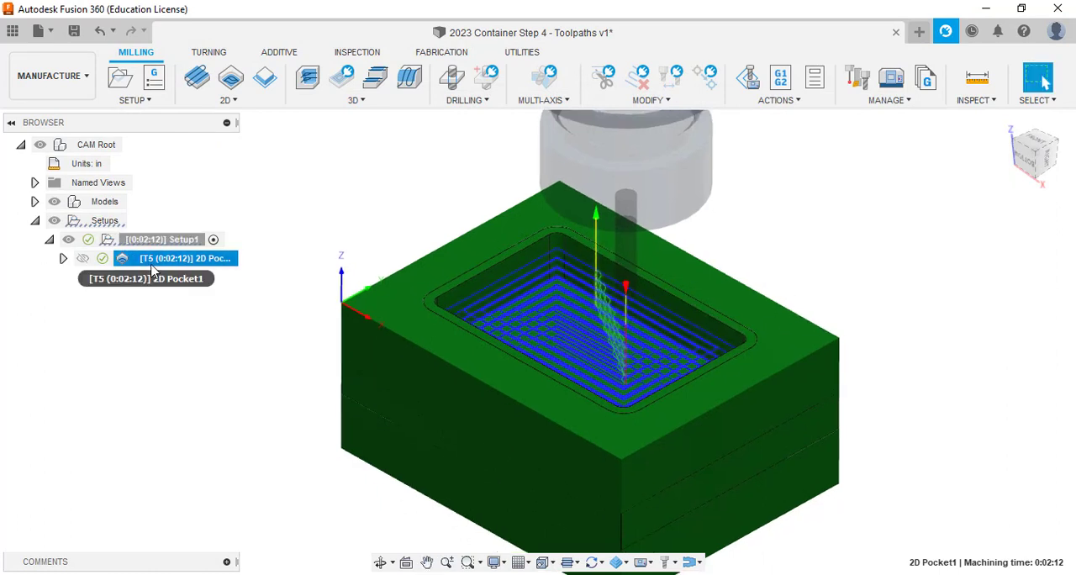
{"action": "left_click", "coordinate": [259, 379]}
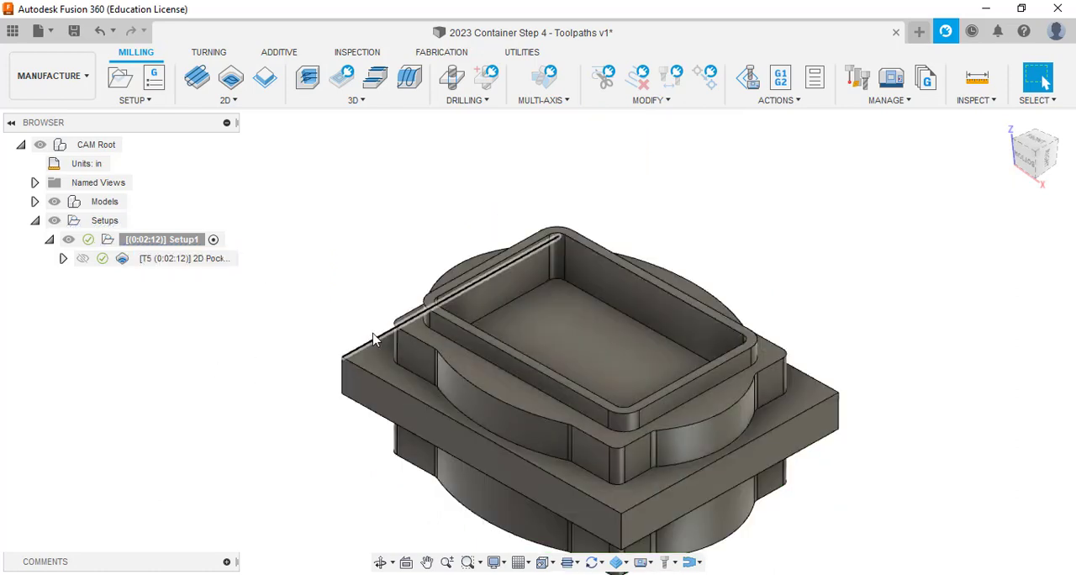
{"action": "left_click", "coordinate": [144, 265]}
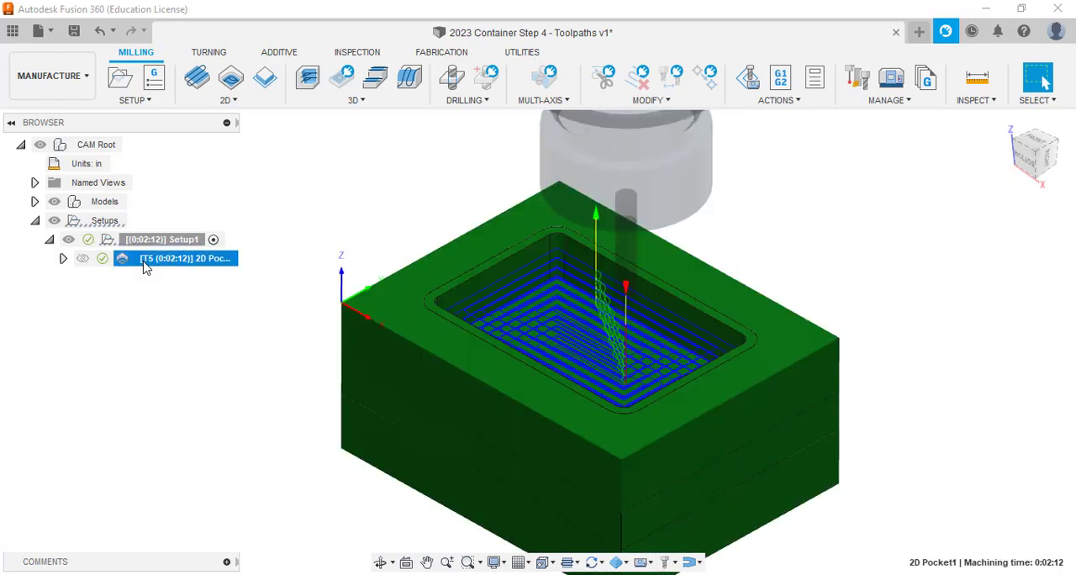
{"action": "left_click", "coordinate": [154, 360]}
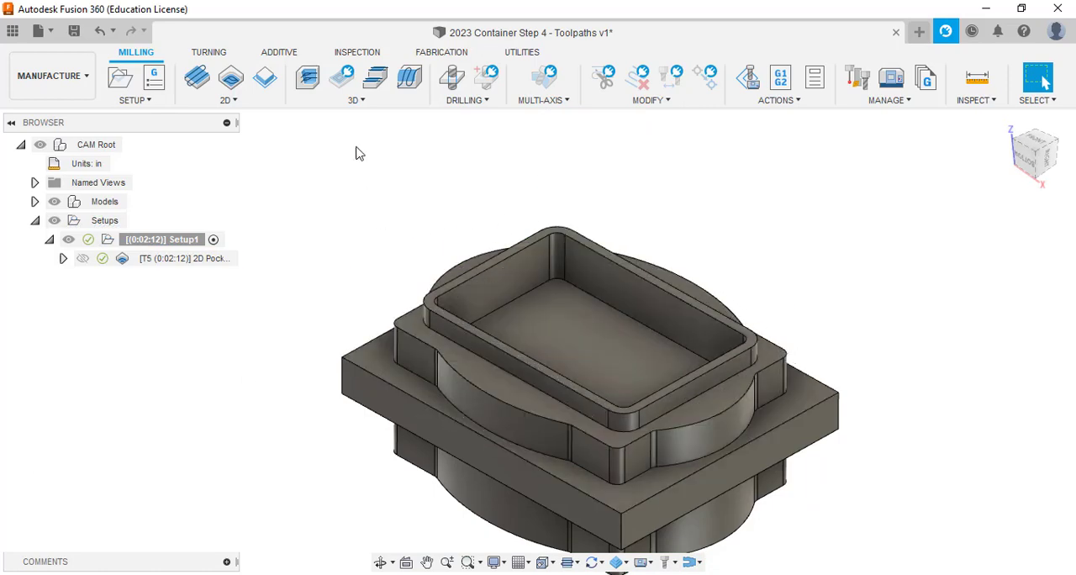
Create a 2D Contour operation along the outer bottom edge of the raised rim around the cavity.
{"action": "left_click", "coordinate": [264, 78]}
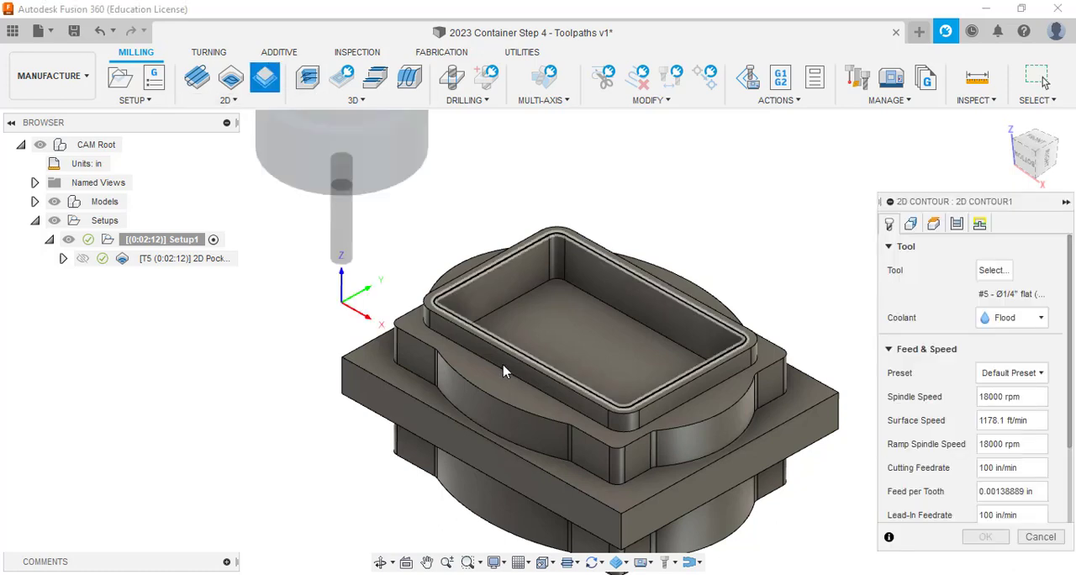
{"action": "left_click", "coordinate": [511, 376]}
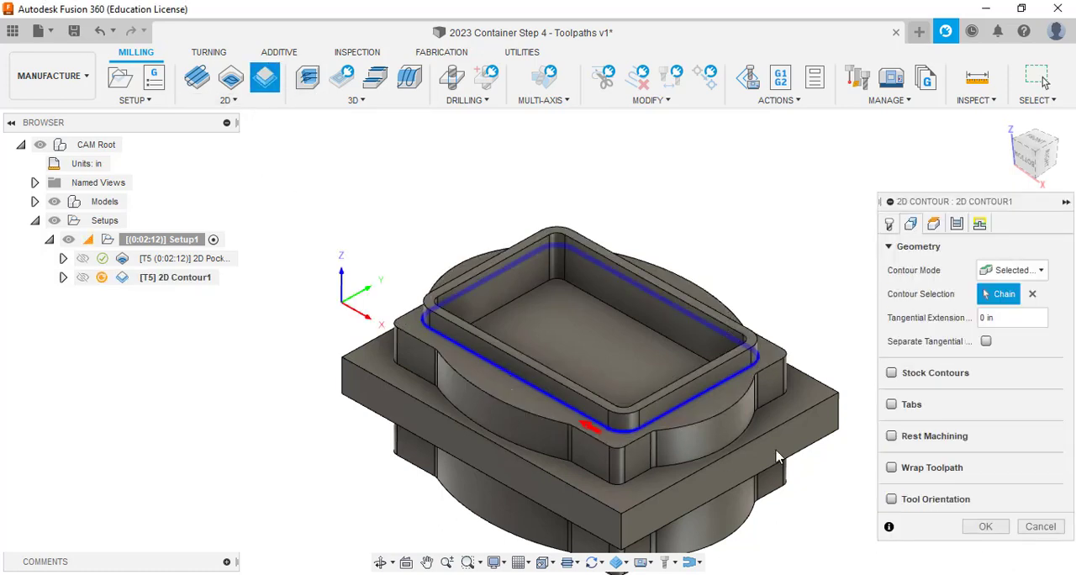
{"action": "left_click", "coordinate": [889, 223]}
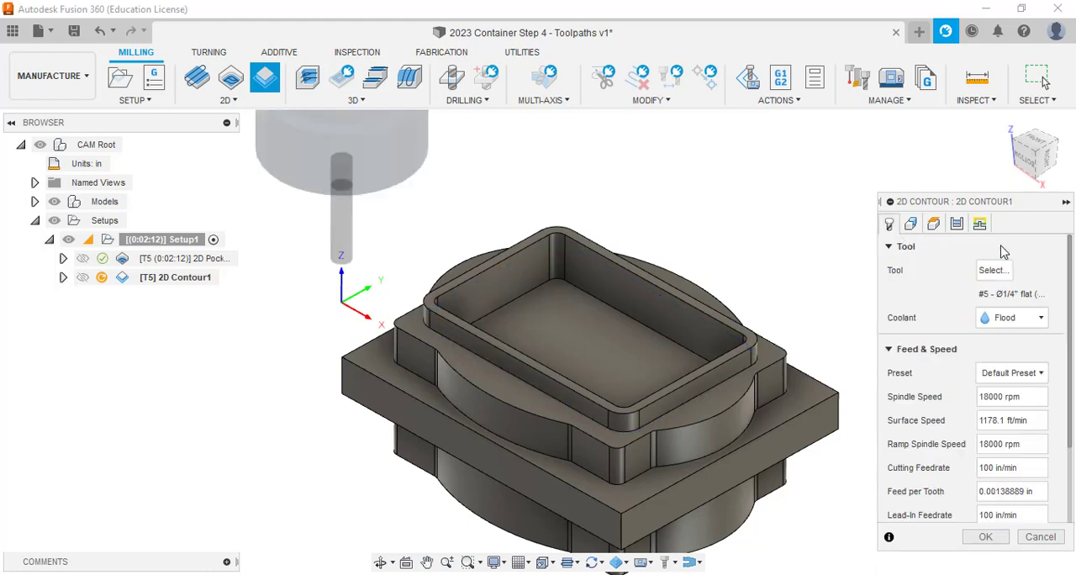
{"action": "left_click", "coordinate": [933, 224]}
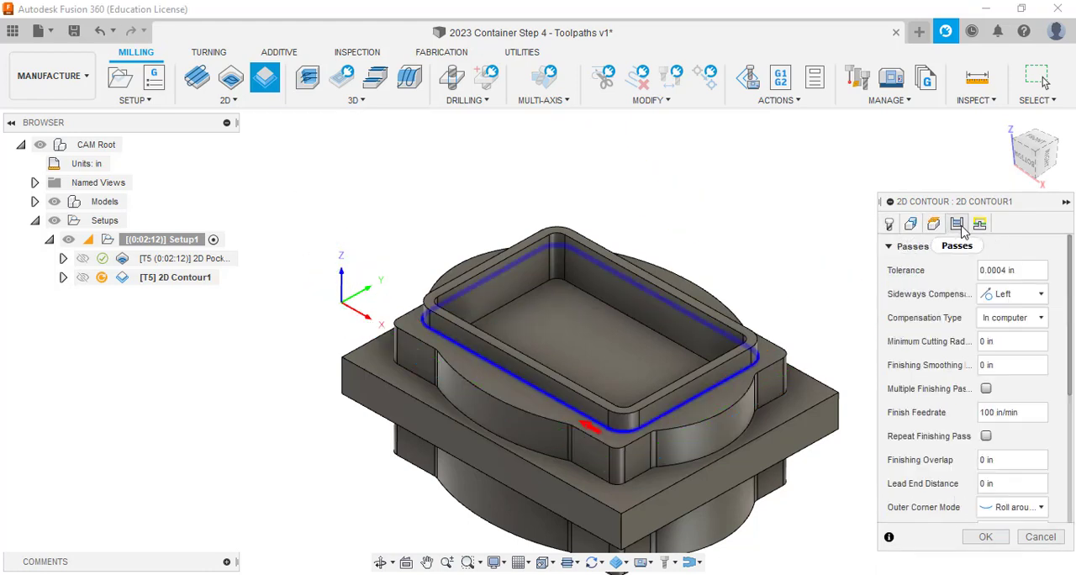
Enable Multiple Depths for the contour with a maximum roughing stepdown of .125 in.
{"action": "left_click", "coordinate": [956, 223]}
{"action": "scroll", "coordinate": [1067, 286], "scroll_direction": "down", "scroll_amount": 5}
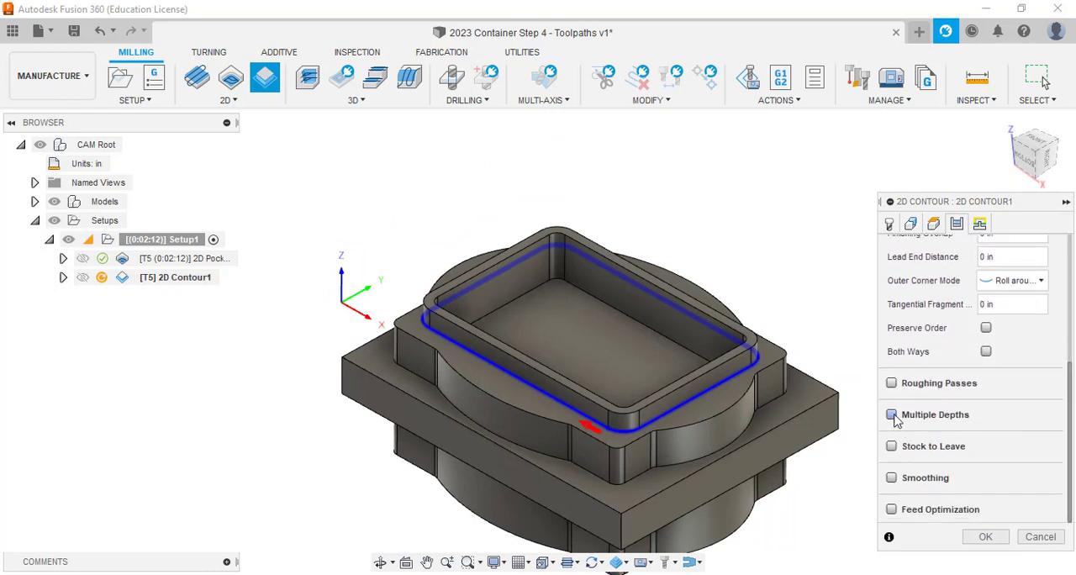
{"action": "left_click", "coordinate": [891, 414]}
{"action": "double_click", "coordinate": [1006, 439]}
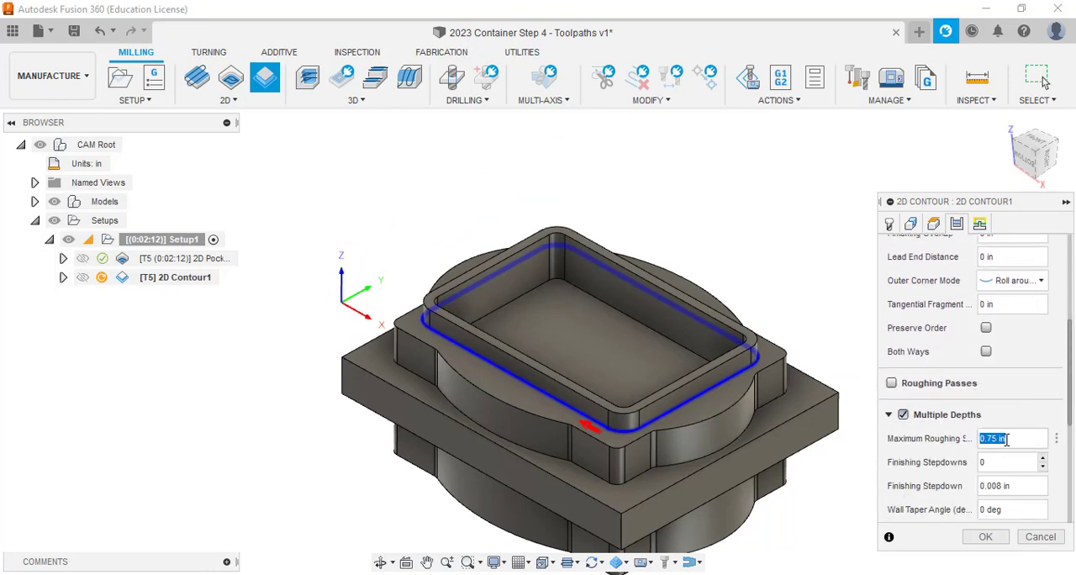
{"action": "type", "text": ".125"}
{"action": "scroll", "coordinate": [1000, 336], "scroll_direction": "up", "scroll_amount": 5}
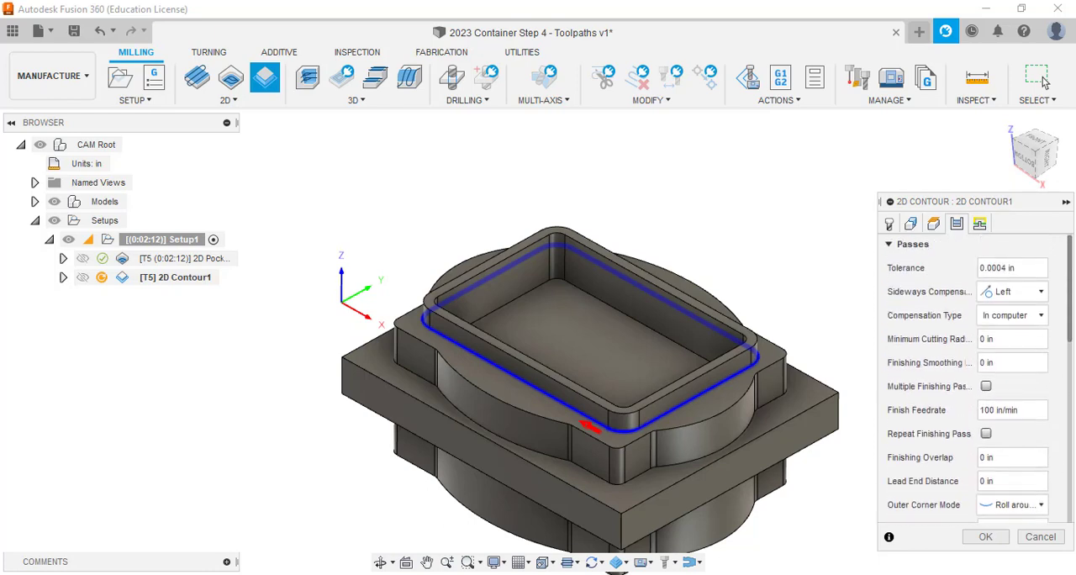
Enable Keep Tool Down in the contour's linking settings and check the remaining lead and ramp options.
{"action": "left_click", "coordinate": [979, 224]}
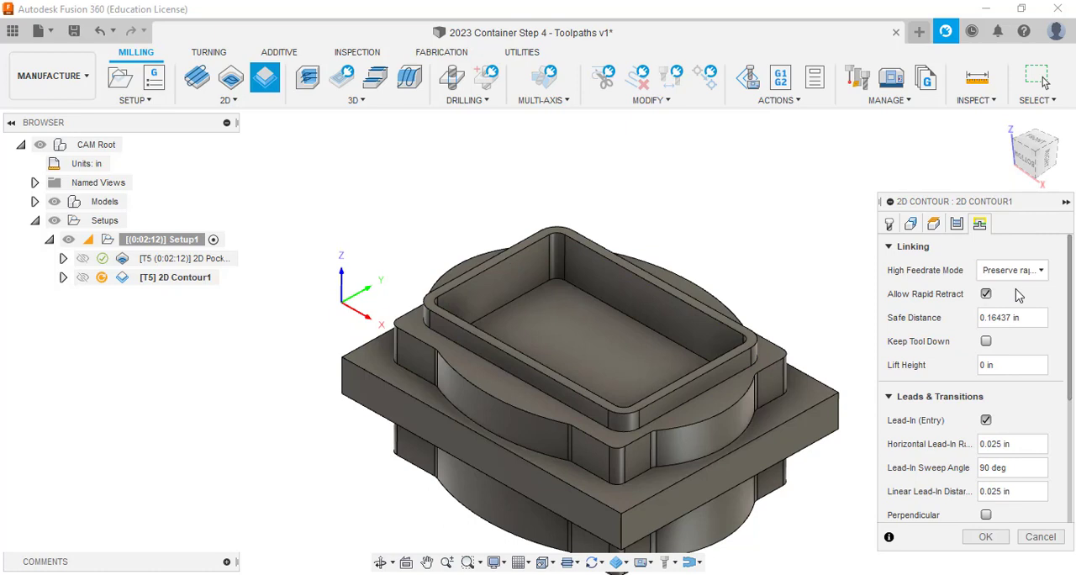
{"action": "left_click", "coordinate": [986, 341]}
{"action": "left_click_drag", "start_coordinate": [1066, 345], "coordinate": [1066, 460]}
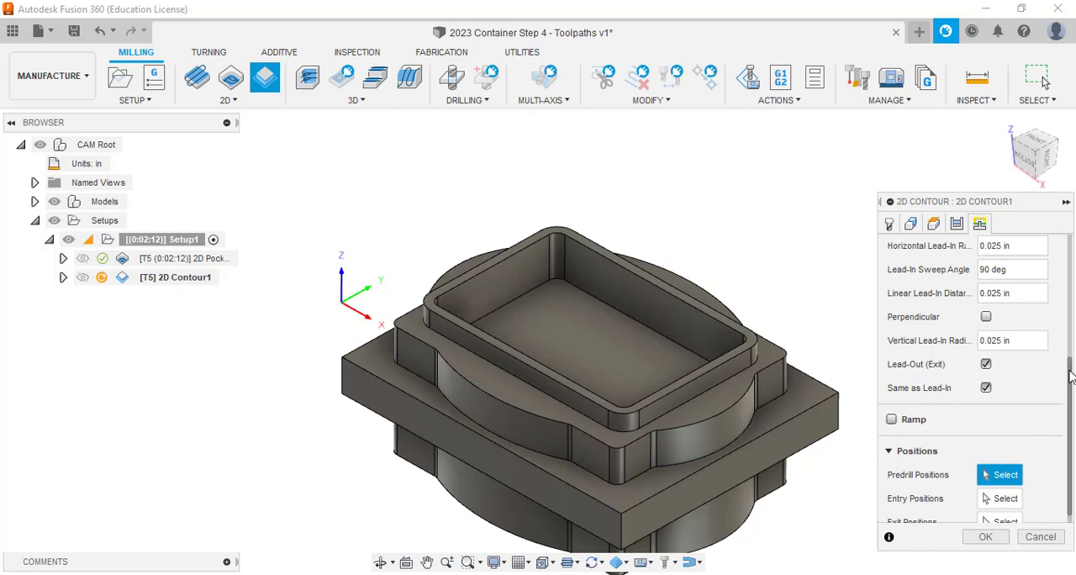
{"action": "scroll", "coordinate": [1071, 370], "scroll_direction": "up", "scroll_amount": 5}
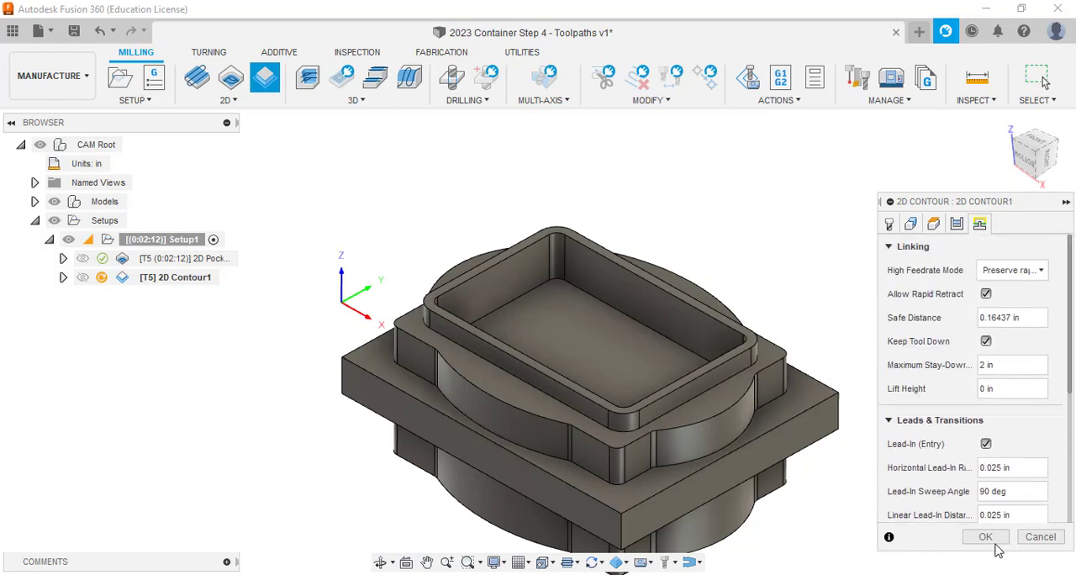
Check the contour's heights and passes settings and generate its toolpath around the raised rim.
{"action": "left_click", "coordinate": [933, 223]}
{"action": "left_click", "coordinate": [956, 223]}
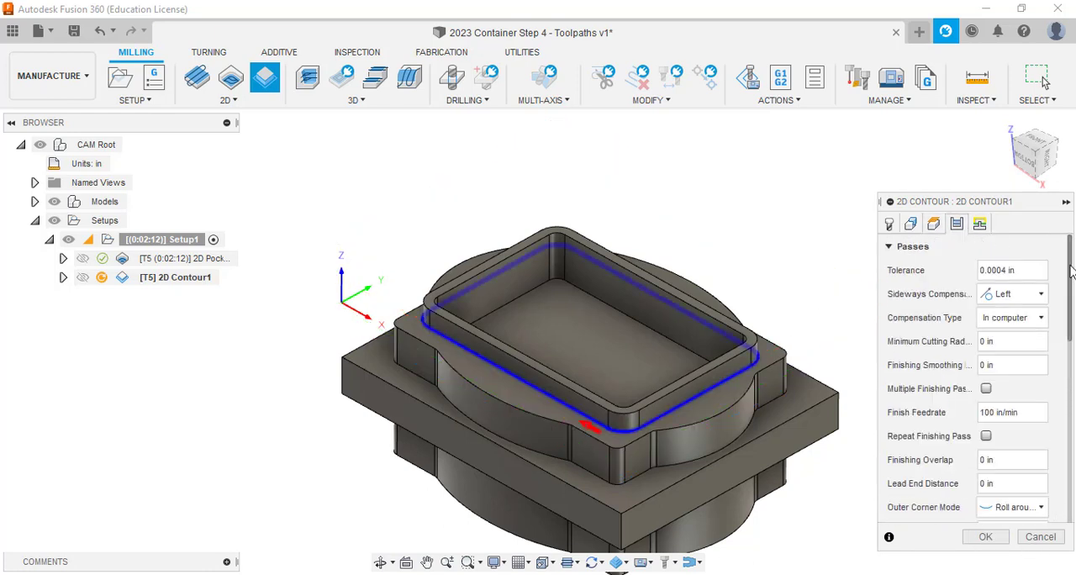
{"action": "scroll", "coordinate": [966, 378], "scroll_direction": "down", "scroll_amount": 6}
{"action": "scroll", "coordinate": [1071, 456], "scroll_direction": "down", "scroll_amount": 3}
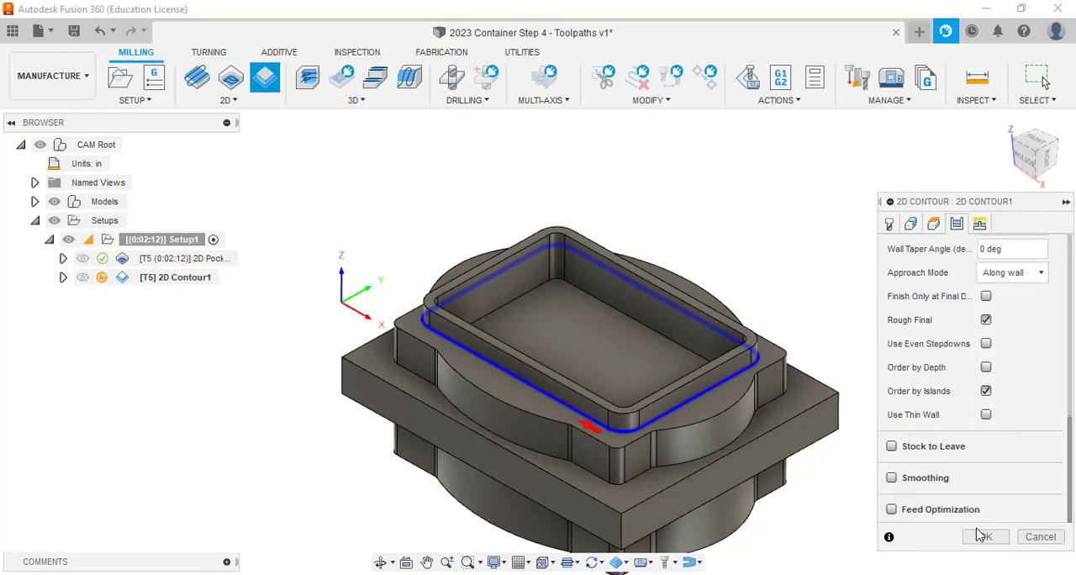
{"action": "left_click", "coordinate": [1000, 541]}
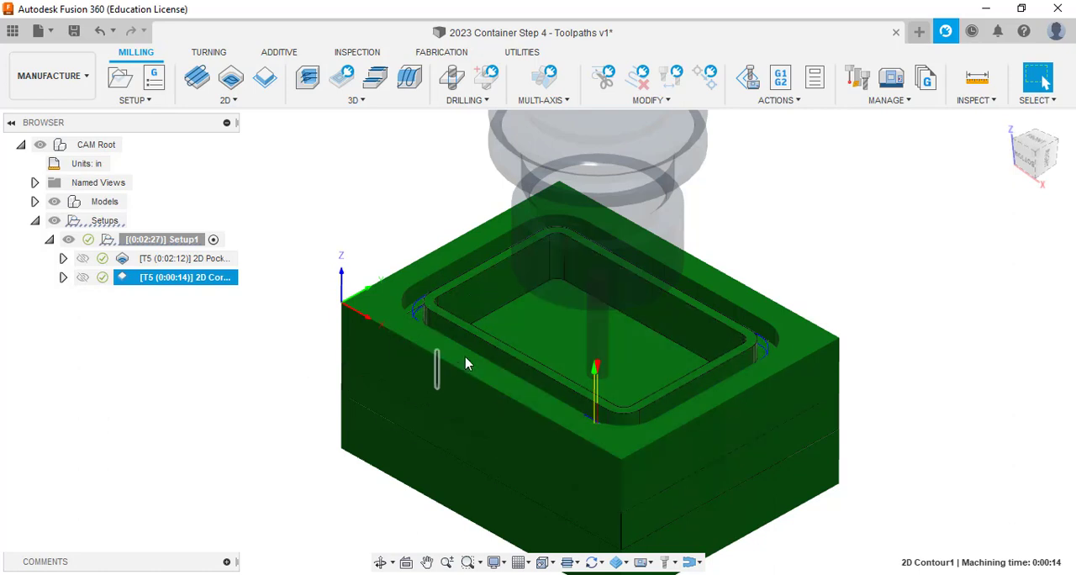
{"action": "left_click", "coordinate": [193, 378]}
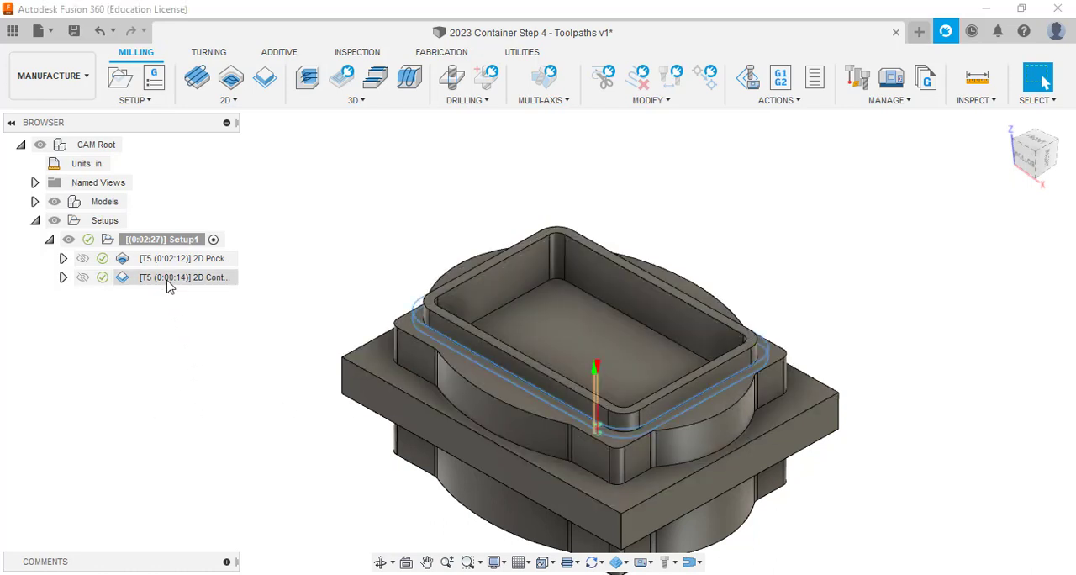
Duplicate the 2D Contour1 operation under Setup1 and open the copy's settings for editing.
{"action": "right_click", "coordinate": [167, 285]}
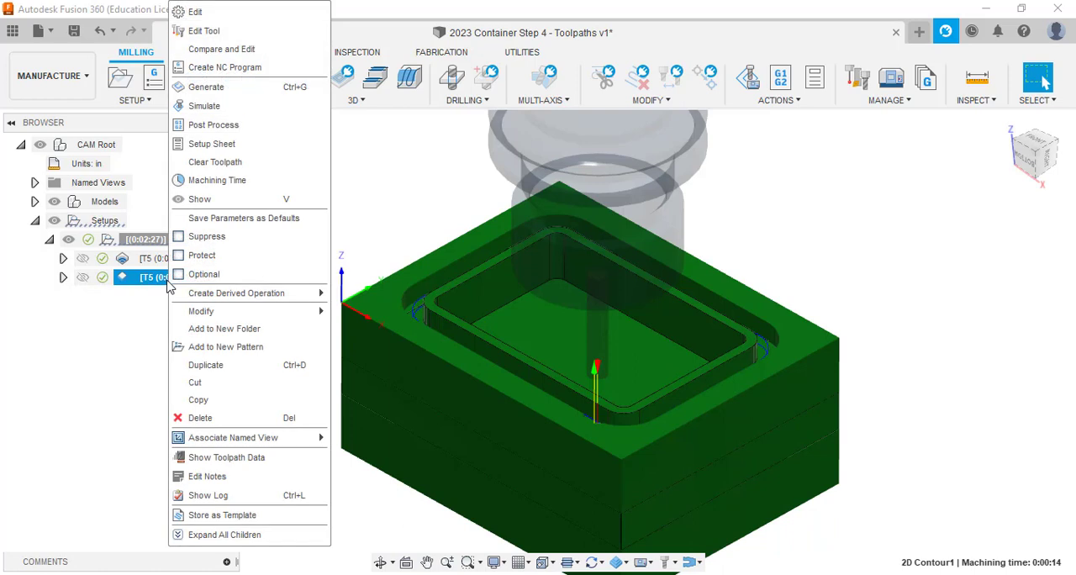
{"action": "left_click", "coordinate": [260, 373]}
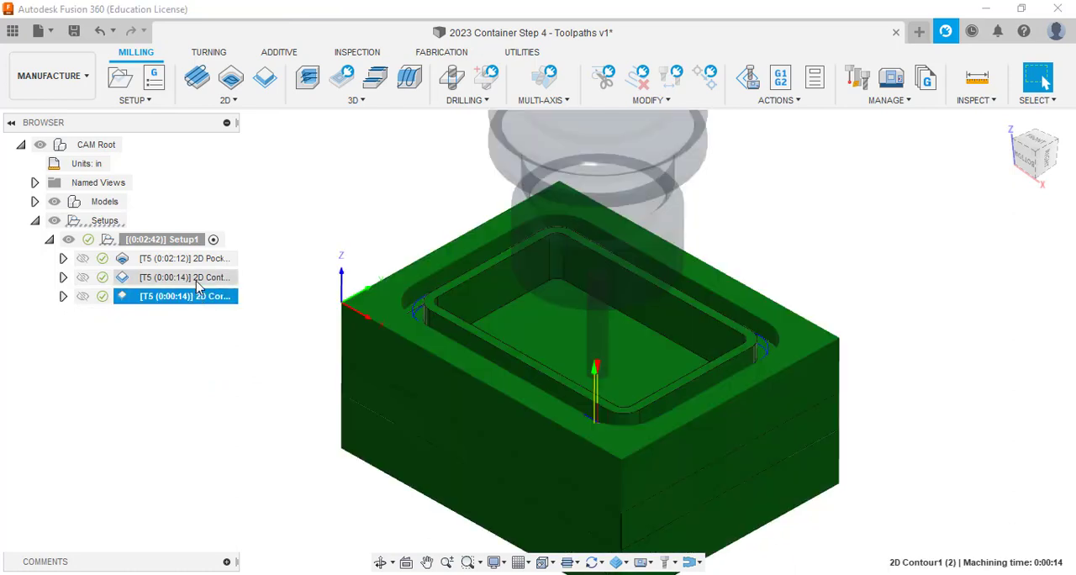
{"action": "left_click", "coordinate": [200, 297]}
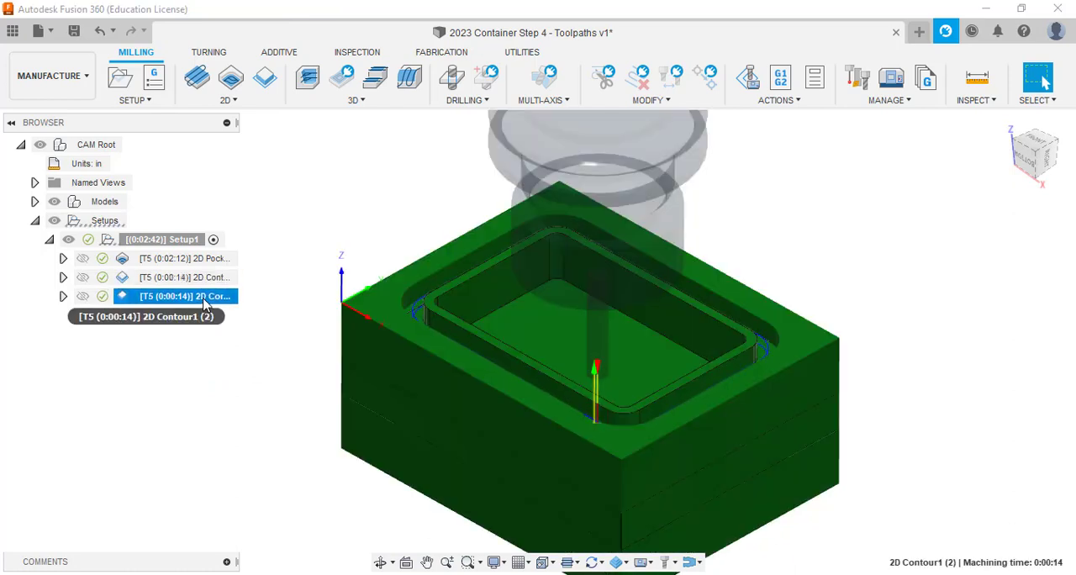
{"action": "double_click", "coordinate": [204, 299]}
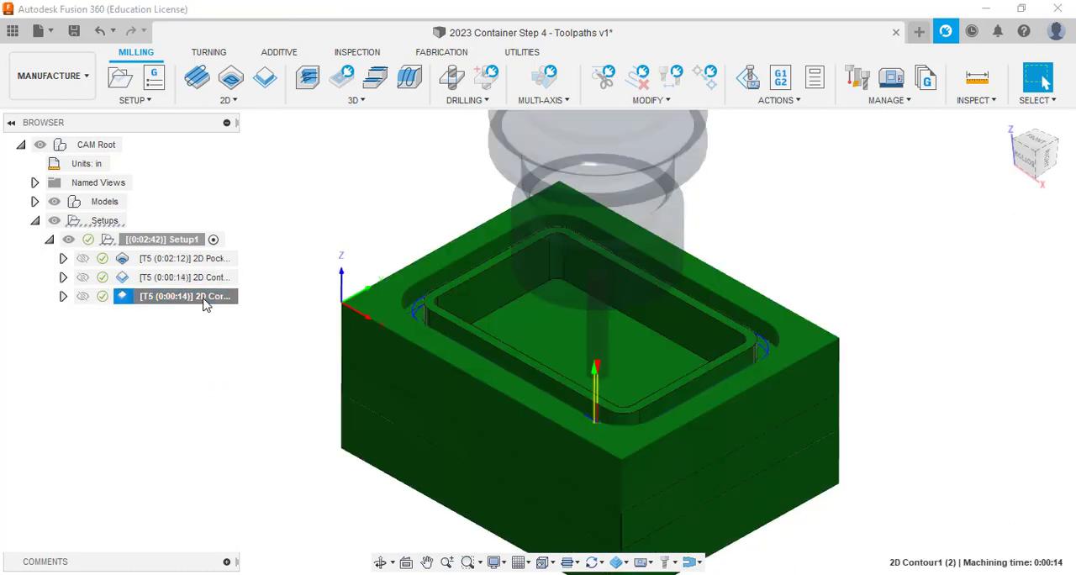
{"action": "double_click", "coordinate": [128, 301]}
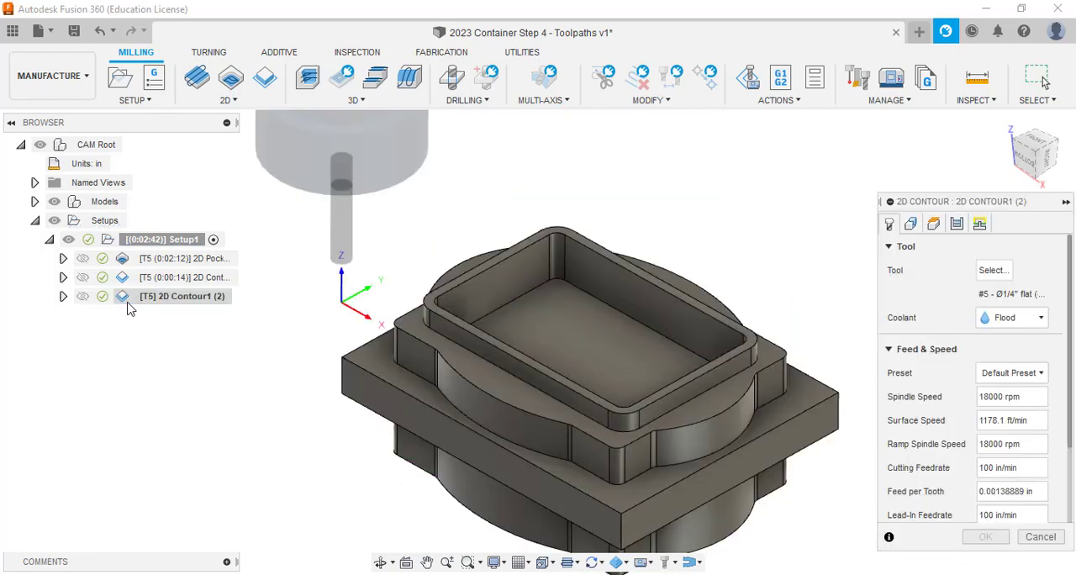
Enable Stock to Leave for the duplicated contour with 0.2 in radial and 0 axial stock, and regenerate its toolpath.
{"action": "left_click", "coordinate": [958, 227]}
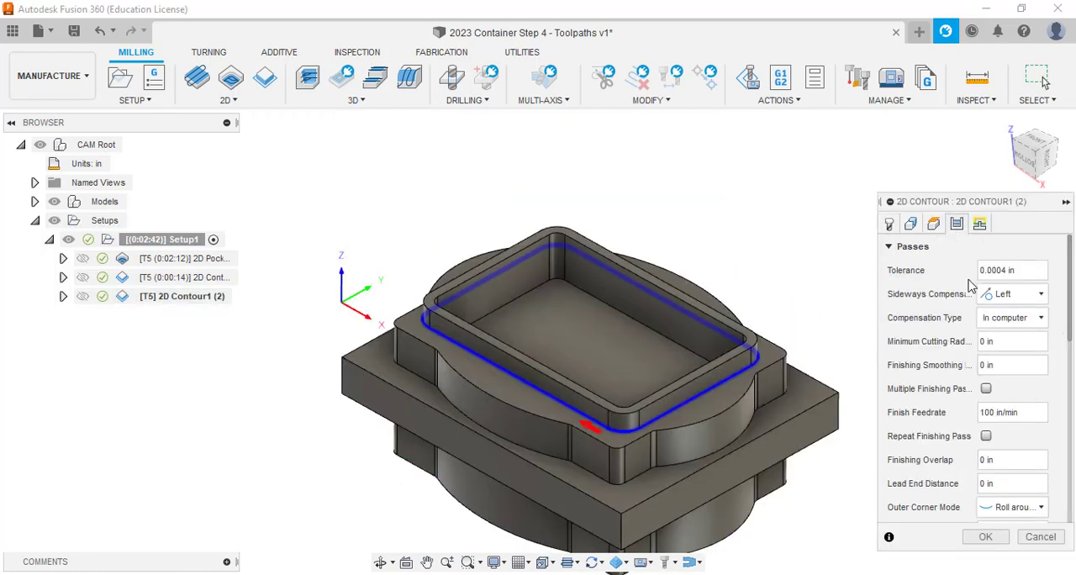
{"action": "scroll", "coordinate": [1013, 389], "scroll_direction": "down", "scroll_amount": 10}
{"action": "scroll", "coordinate": [1032, 457], "scroll_direction": "down", "scroll_amount": 1}
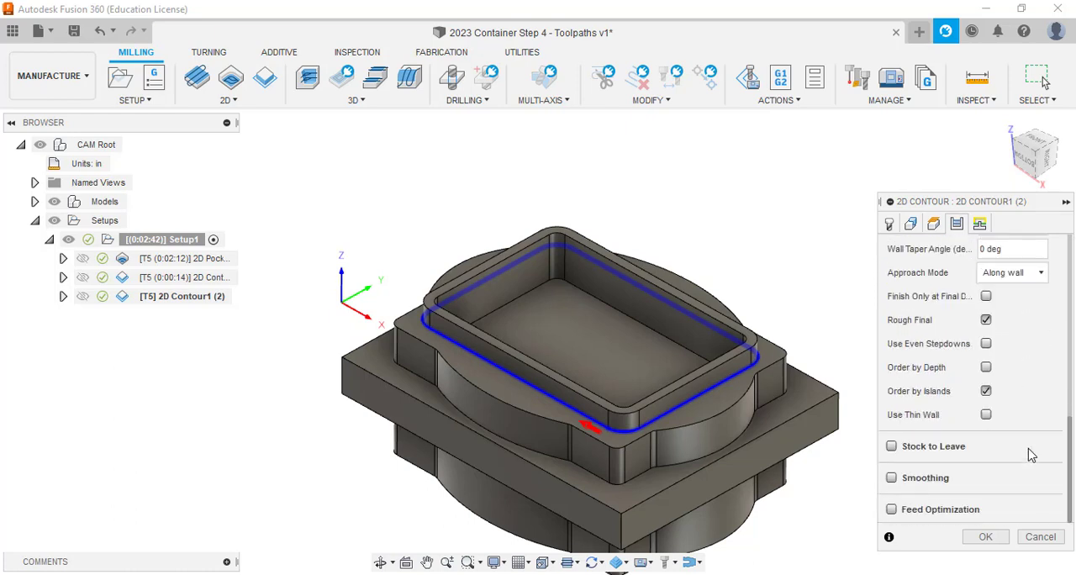
{"action": "left_click", "coordinate": [891, 447]}
{"action": "scroll", "coordinate": [1027, 442], "scroll_direction": "down", "scroll_amount": 3}
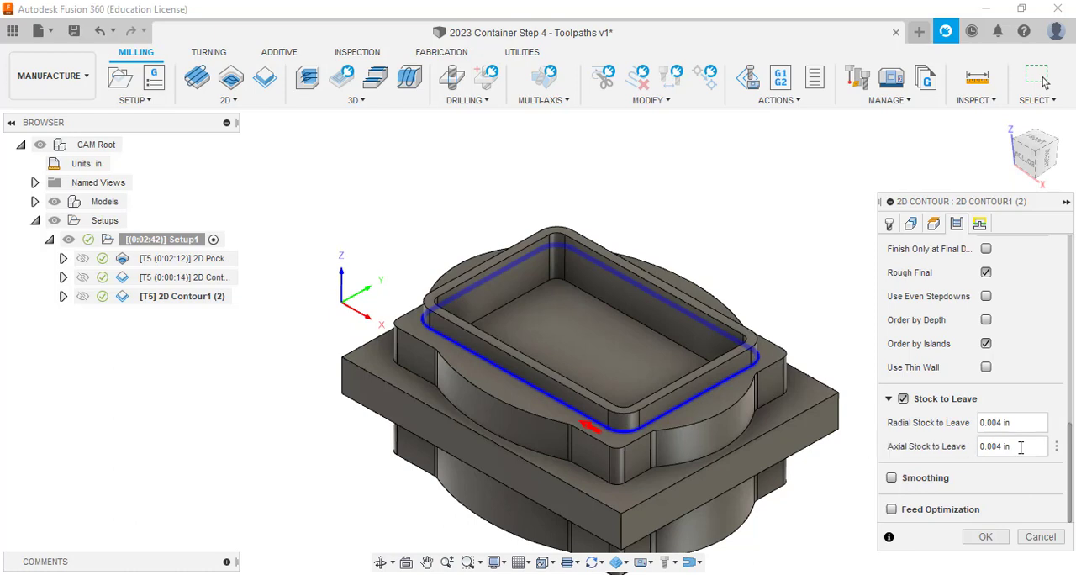
{"action": "left_click_drag", "start_coordinate": [1020, 447], "coordinate": [980, 454]}
{"action": "type", "text": "0"}
{"action": "left_click", "coordinate": [998, 545]}
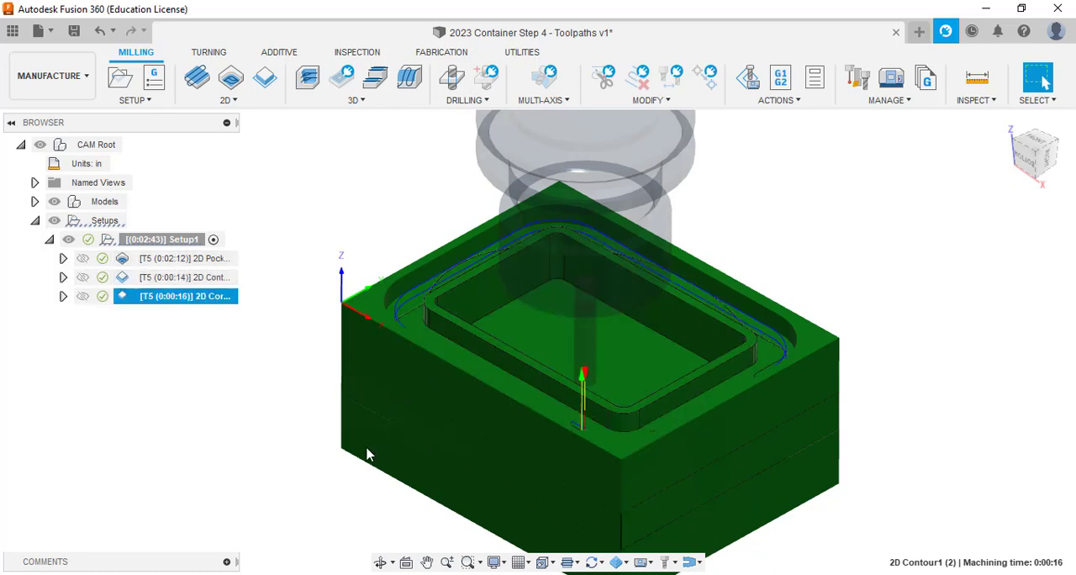
Compare the toolpaths of the original and duplicated rim contours by selecting each operation, and clear the selection.
{"action": "left_click", "coordinate": [233, 443]}
{"action": "left_click", "coordinate": [195, 298]}
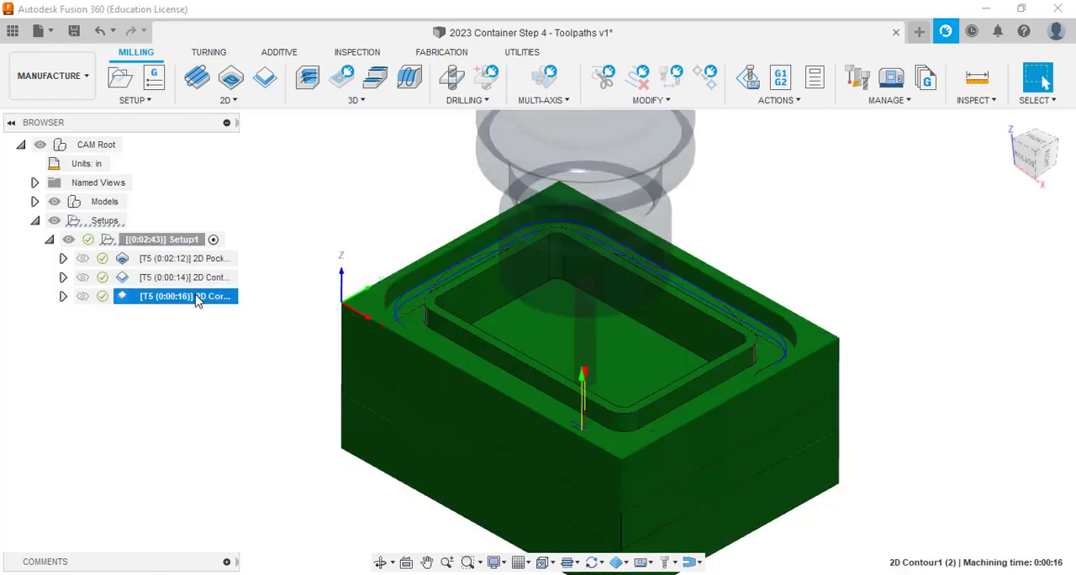
{"action": "left_click", "coordinate": [193, 337]}
{"action": "left_click", "coordinate": [195, 281]}
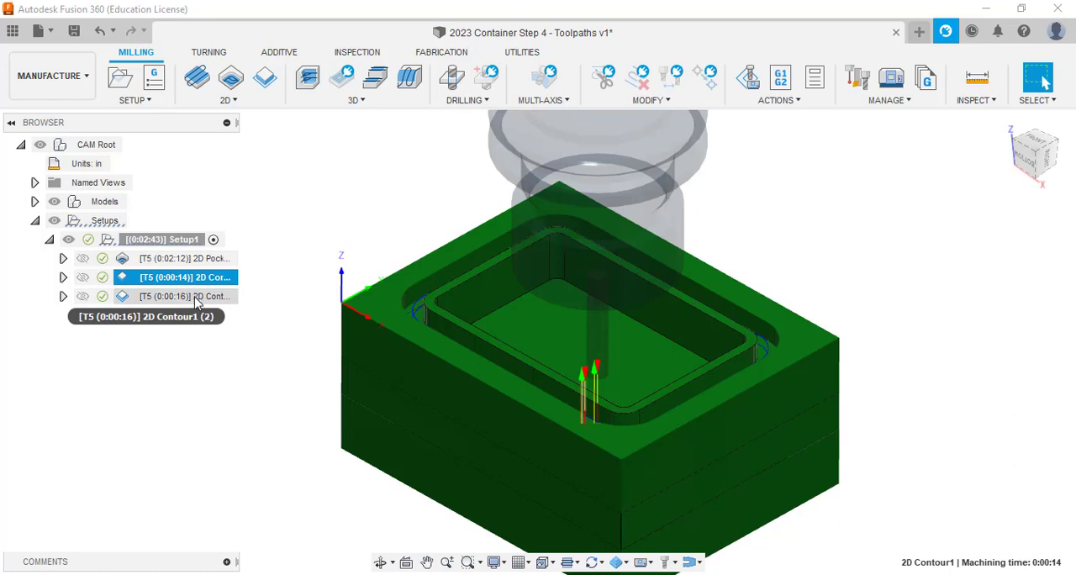
{"action": "left_click", "coordinate": [195, 299]}
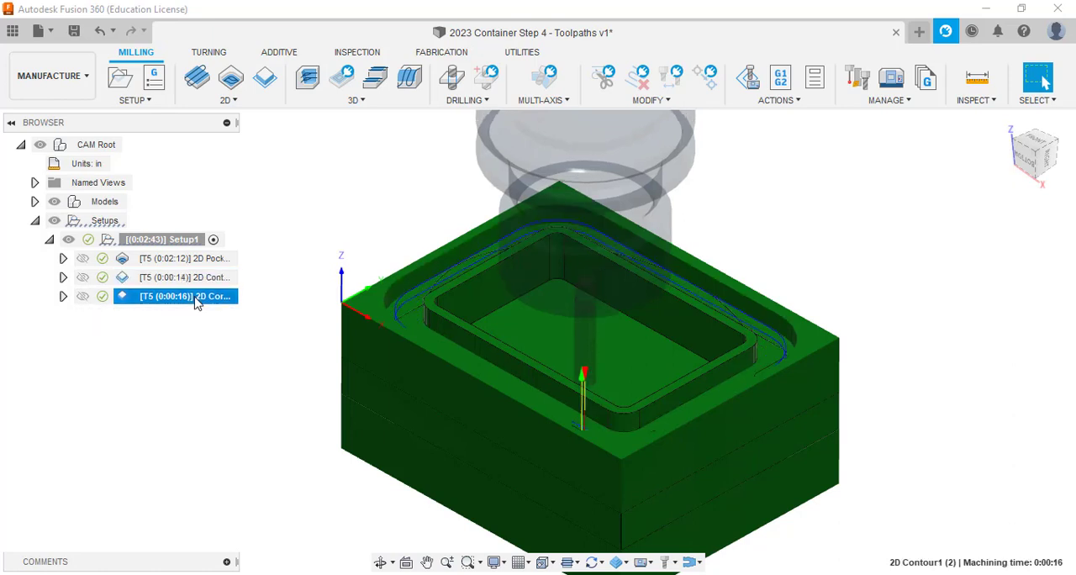
{"action": "left_click", "coordinate": [193, 353]}
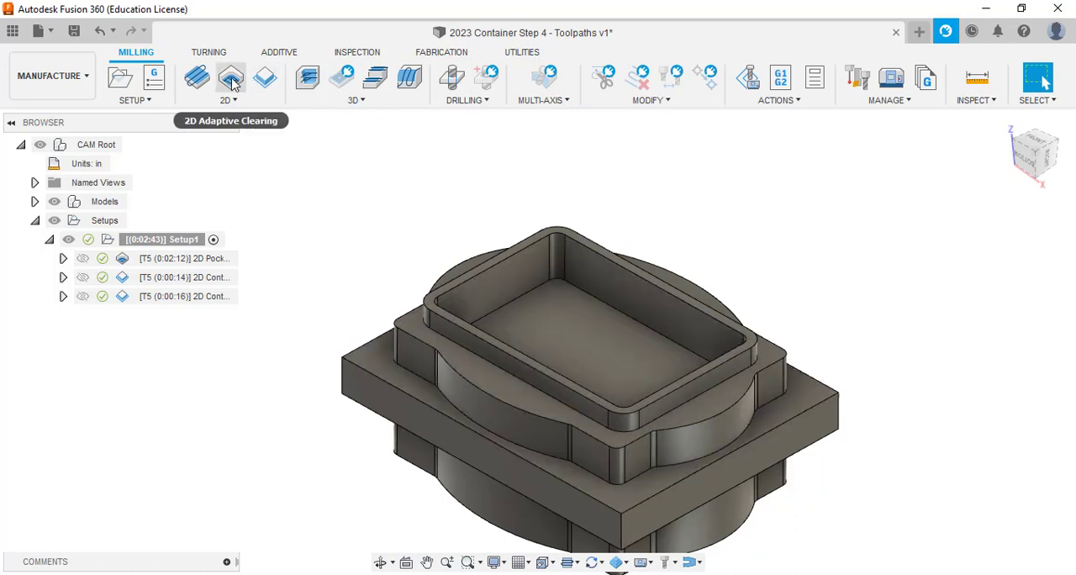
Create a 2D Contour operation along the bottom edge of the curved outer profile where it meets the rectangular base.
{"action": "left_click", "coordinate": [265, 76]}
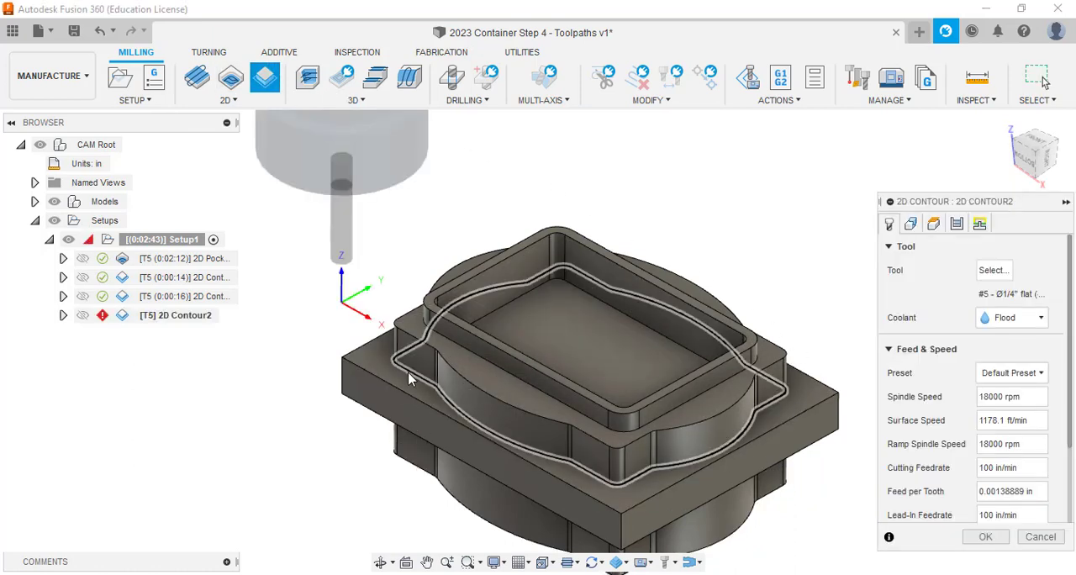
{"action": "left_click", "coordinate": [434, 391]}
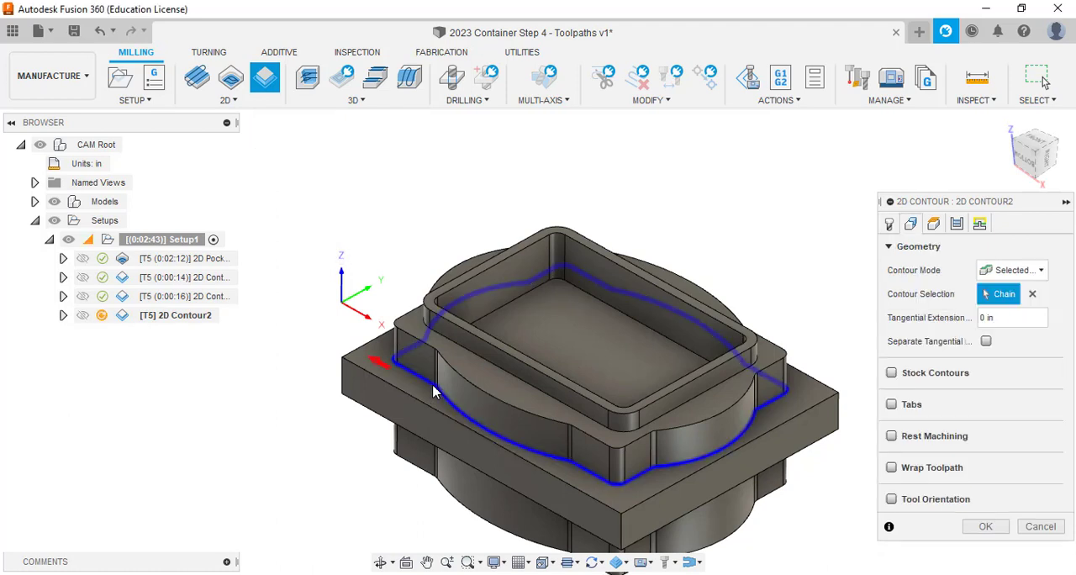
{"action": "left_click", "coordinate": [889, 223]}
{"action": "left_click", "coordinate": [910, 224]}
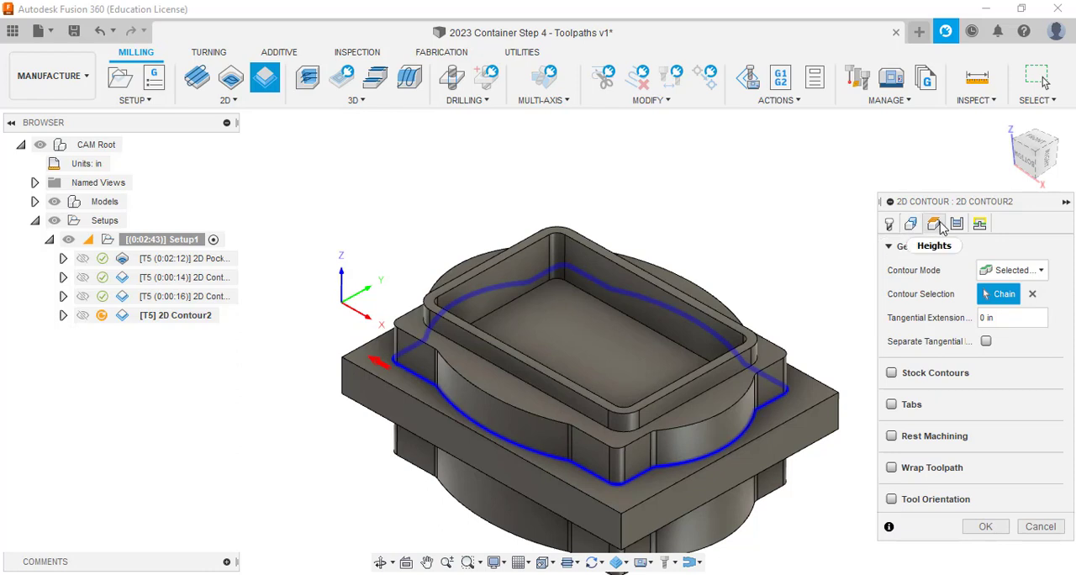
Enable Multiple Depths for the outer profile contour with a maximum roughing stepdown of .125 in.
{"action": "left_click", "coordinate": [935, 223]}
{"action": "left_click", "coordinate": [957, 224]}
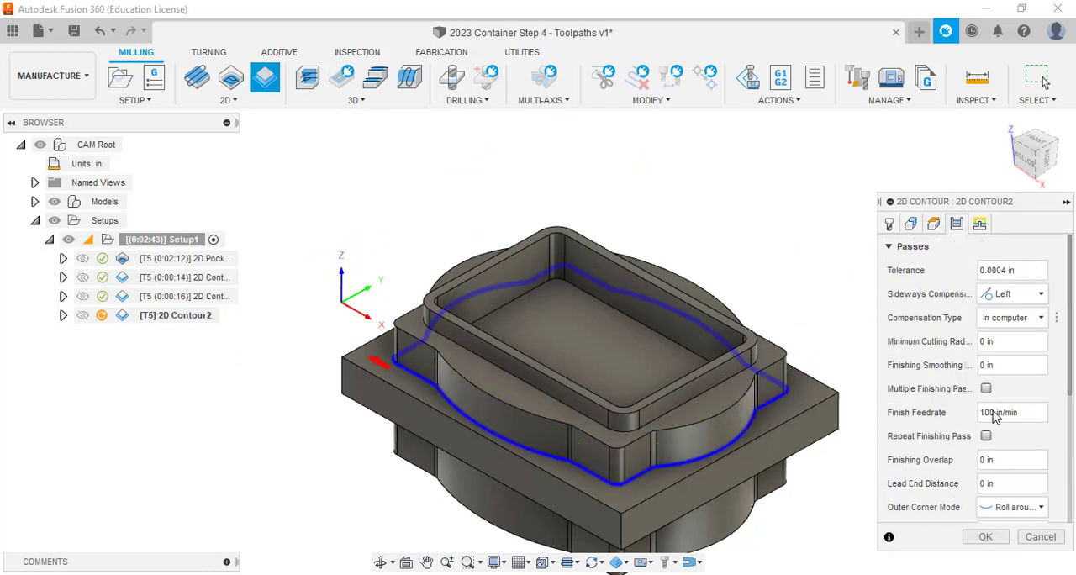
{"action": "left_click_drag", "start_coordinate": [1071, 372], "coordinate": [1071, 549]}
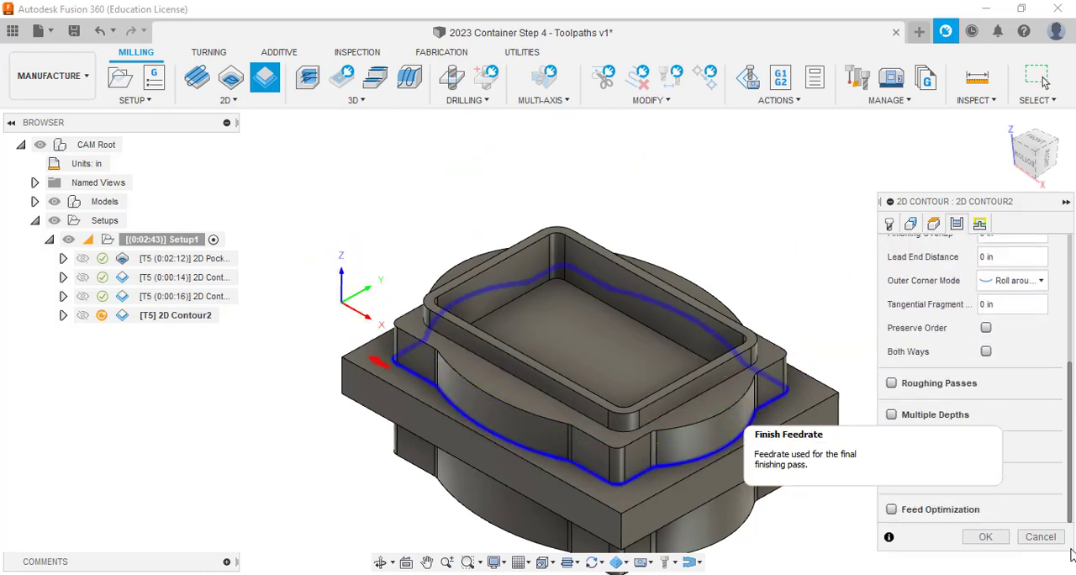
{"action": "left_click", "coordinate": [906, 422]}
{"action": "left_click", "coordinate": [1009, 435]}
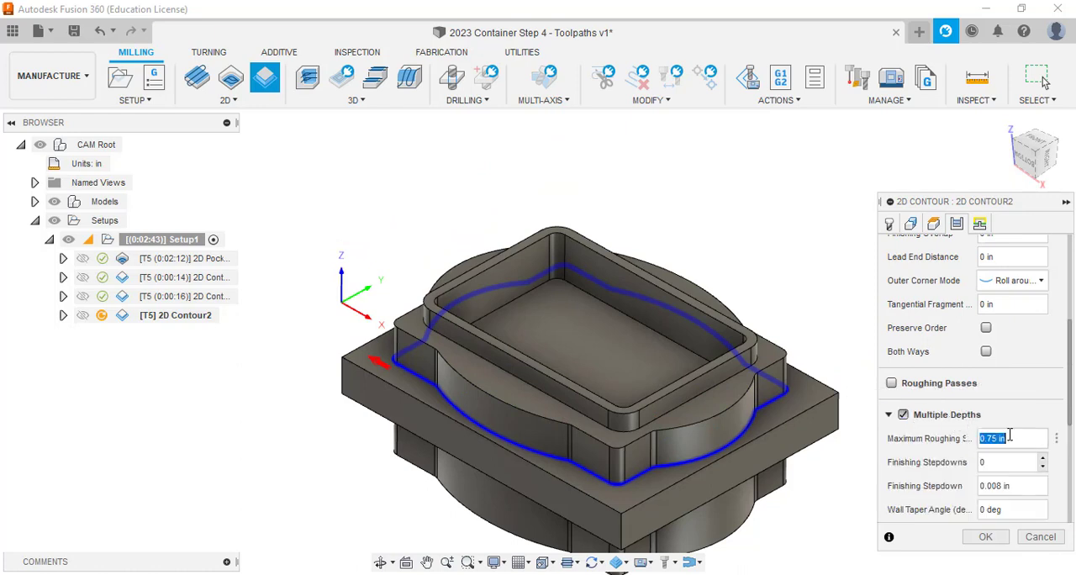
{"action": "type", "text": ".125"}
{"action": "left_click_drag", "start_coordinate": [1071, 361], "coordinate": [1072, 316]}
Enable Keep Tool Down for the outer profile contour and generate its toolpath.
{"action": "left_click", "coordinate": [985, 227]}
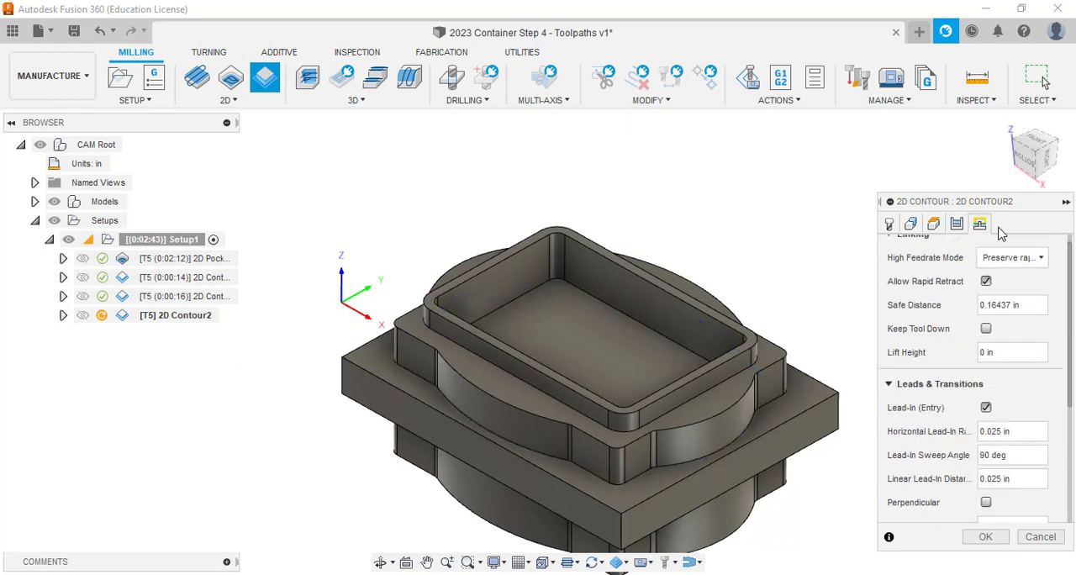
{"action": "left_click", "coordinate": [986, 329]}
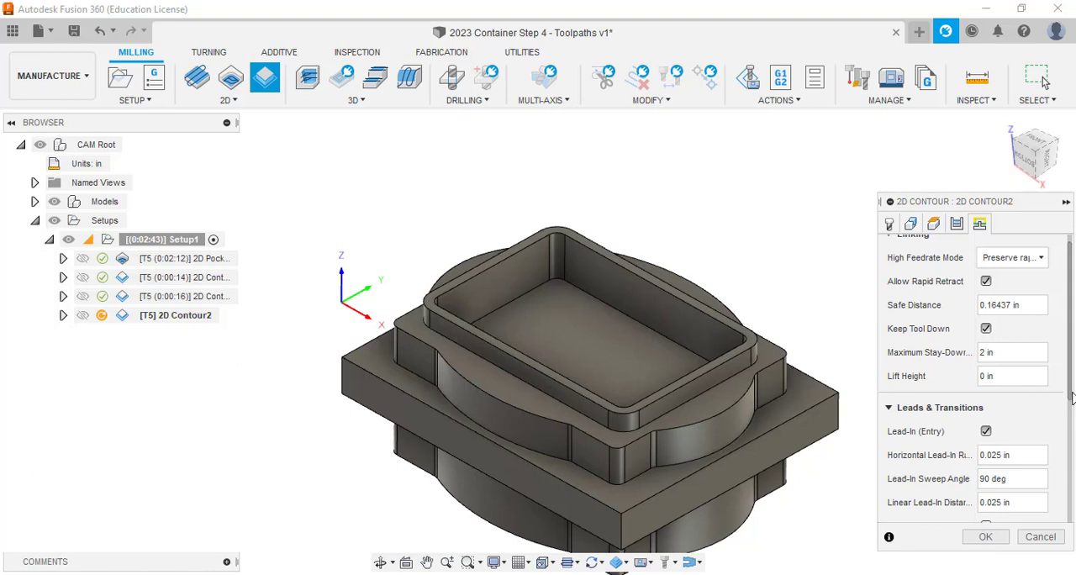
{"action": "left_click_drag", "start_coordinate": [1072, 396], "coordinate": [1067, 531]}
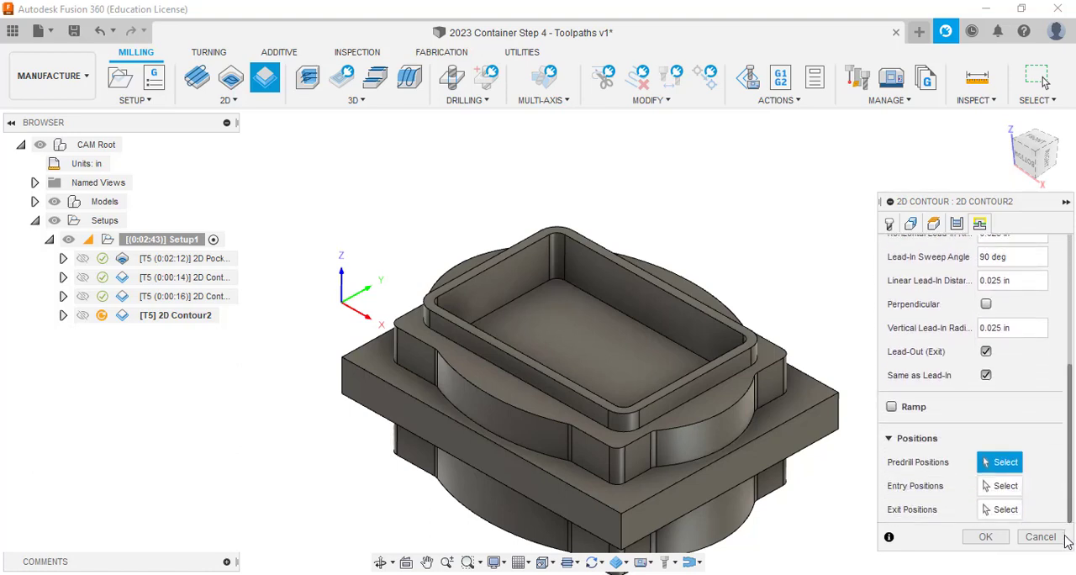
{"action": "left_click", "coordinate": [998, 539]}
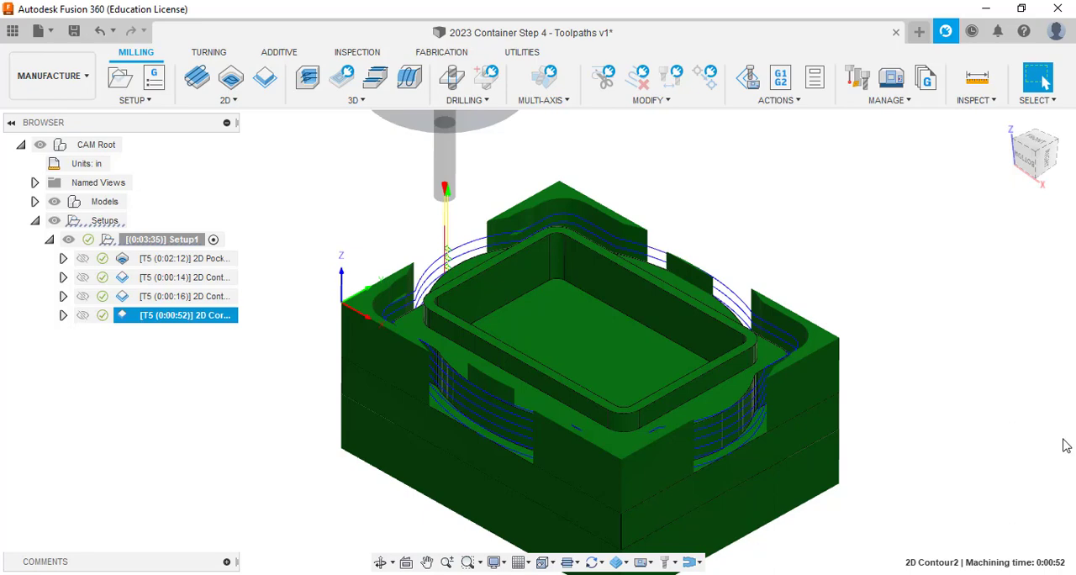
Examine the stock left around the outer profile by the 2D Contour2 toolpath.
{"action": "scroll", "coordinate": [777, 255], "scroll_direction": "up", "scroll_amount": 5}
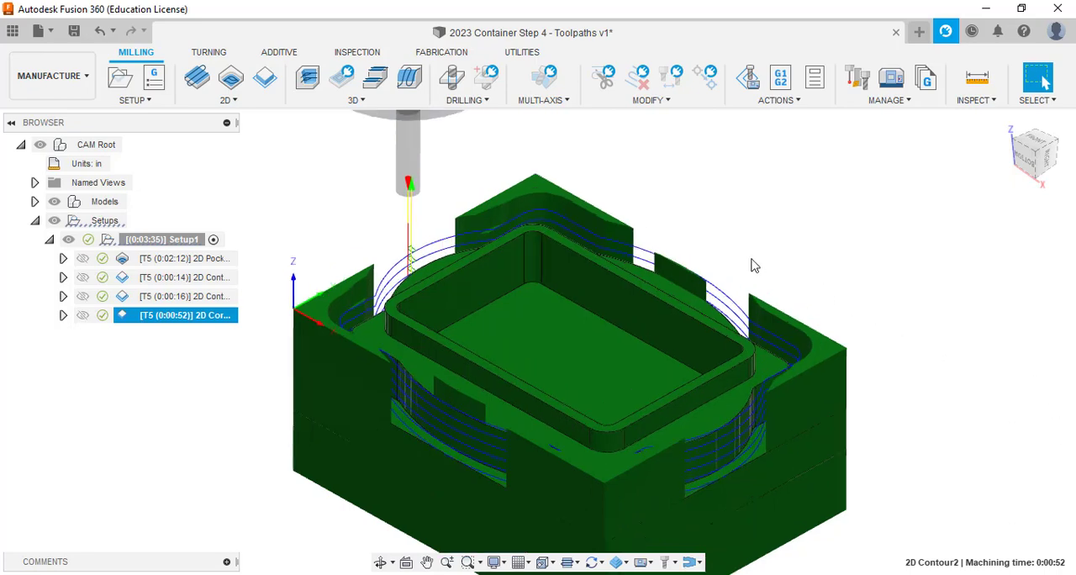
{"action": "scroll", "coordinate": [597, 311], "scroll_direction": "up", "scroll_amount": 4}
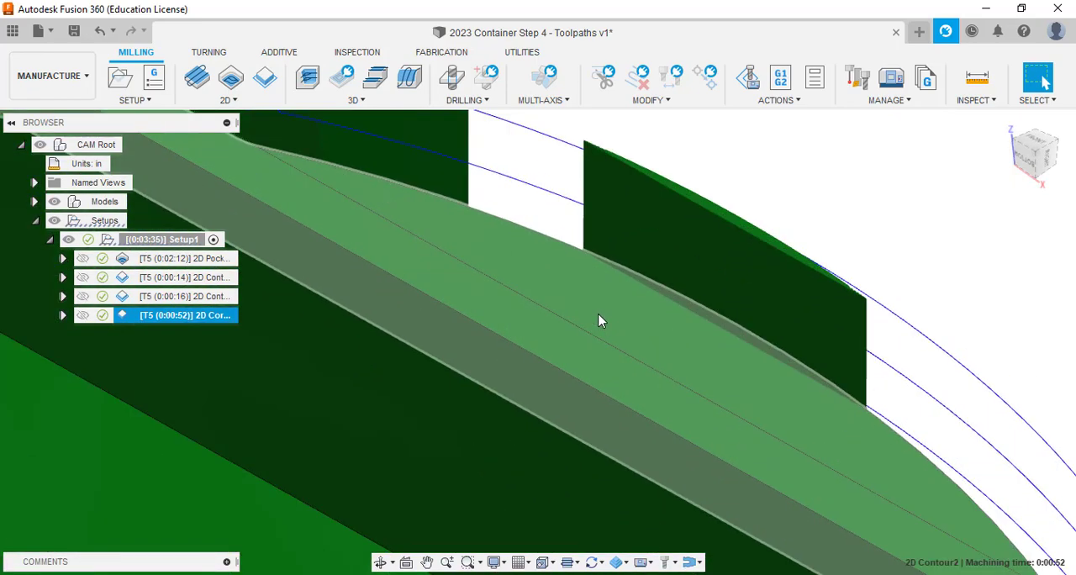
{"action": "scroll", "coordinate": [786, 314], "scroll_direction": "down", "scroll_amount": 10}
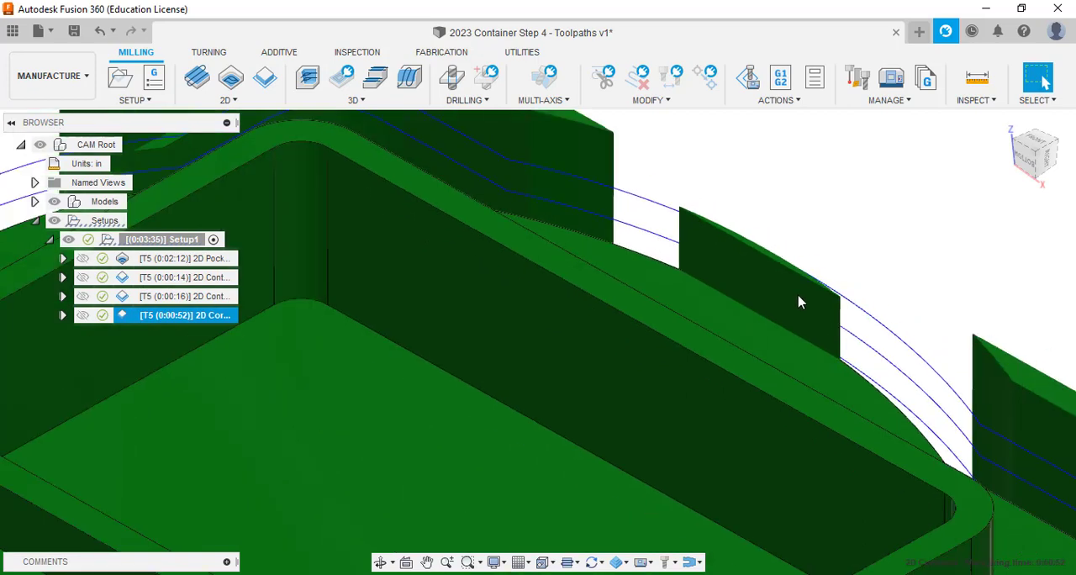
{"action": "scroll", "coordinate": [791, 303], "scroll_direction": "down", "scroll_amount": 2}
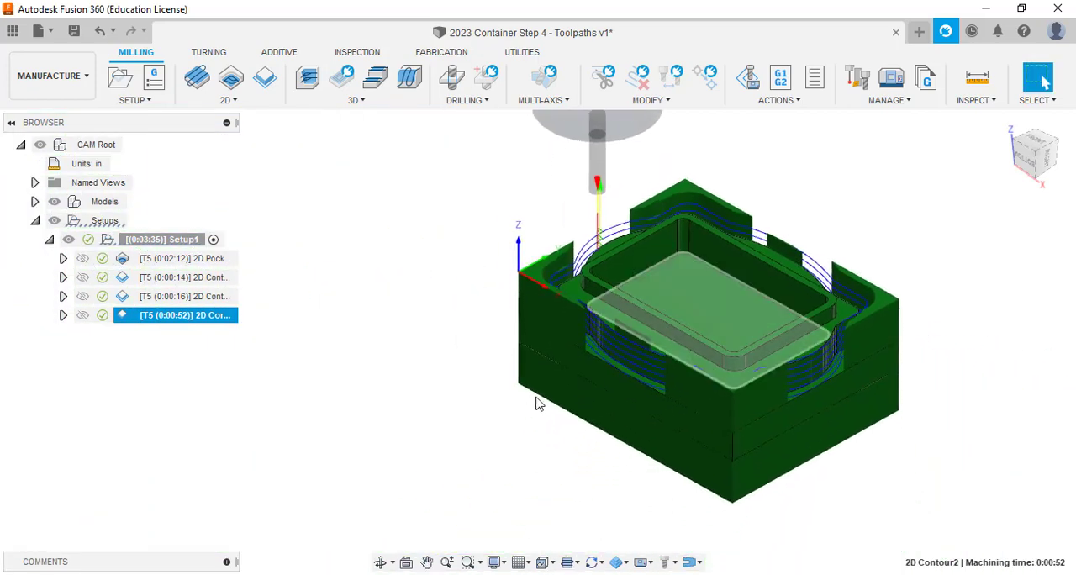
{"action": "scroll", "coordinate": [669, 318], "scroll_direction": "up", "scroll_amount": 5}
{"action": "scroll", "coordinate": [660, 336], "scroll_direction": "down", "scroll_amount": 4}
{"action": "scroll", "coordinate": [660, 335], "scroll_direction": "down", "scroll_amount": 4}
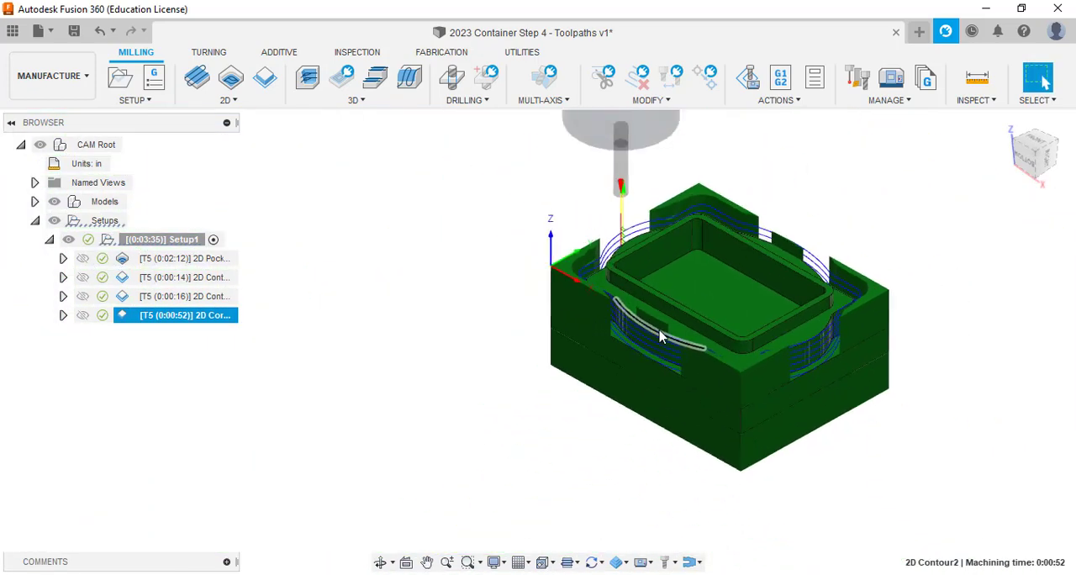
{"action": "scroll", "coordinate": [571, 395], "scroll_direction": "up", "scroll_amount": 5}
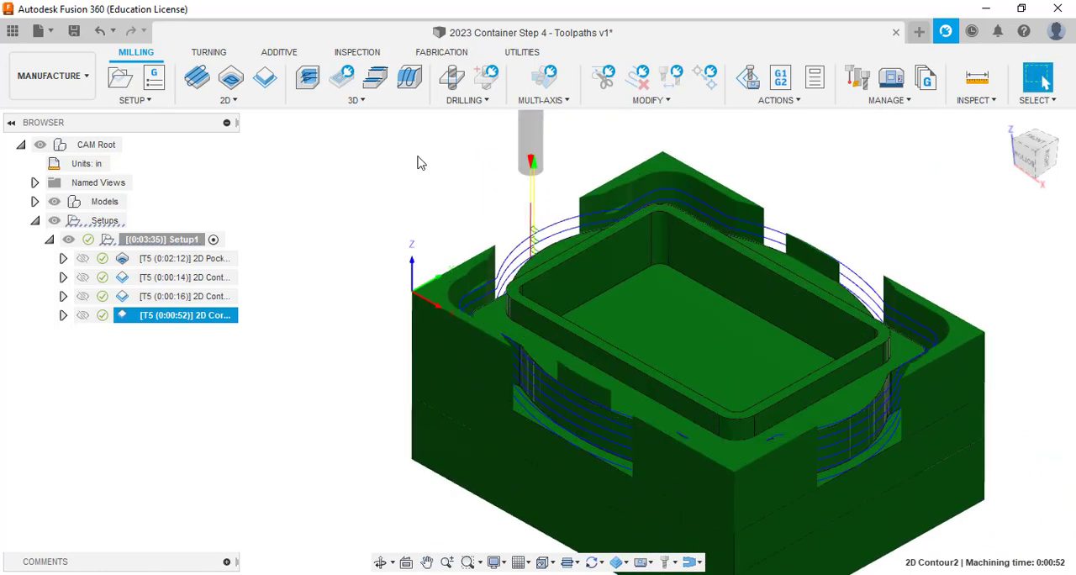
Check the radial and axial Stock to Leave settings of 2D Contour1 (2) and accept the operation.
{"action": "left_click", "coordinate": [180, 299]}
{"action": "double_click", "coordinate": [211, 301]}
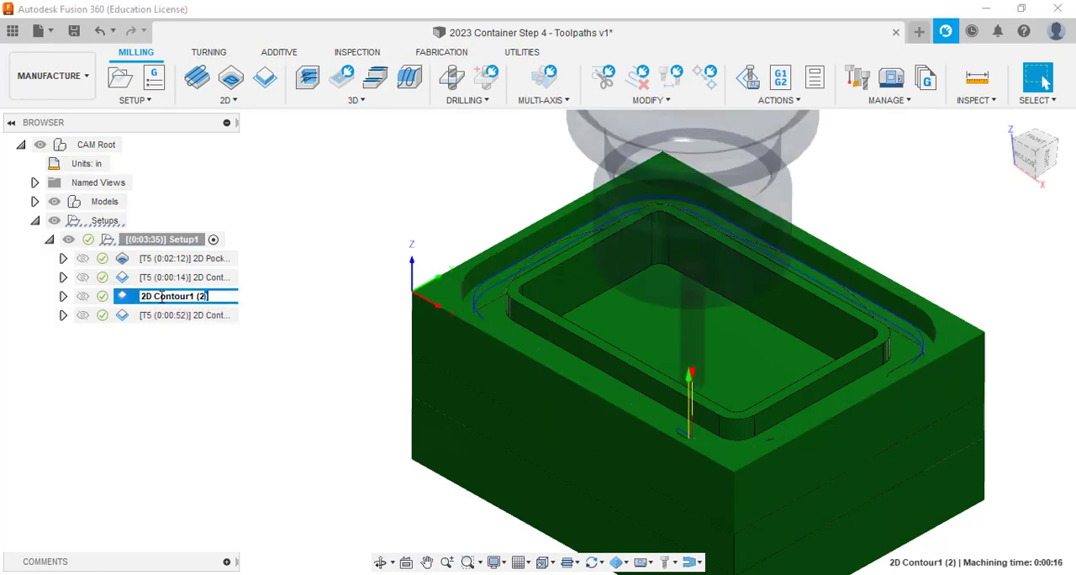
{"action": "double_click", "coordinate": [127, 297]}
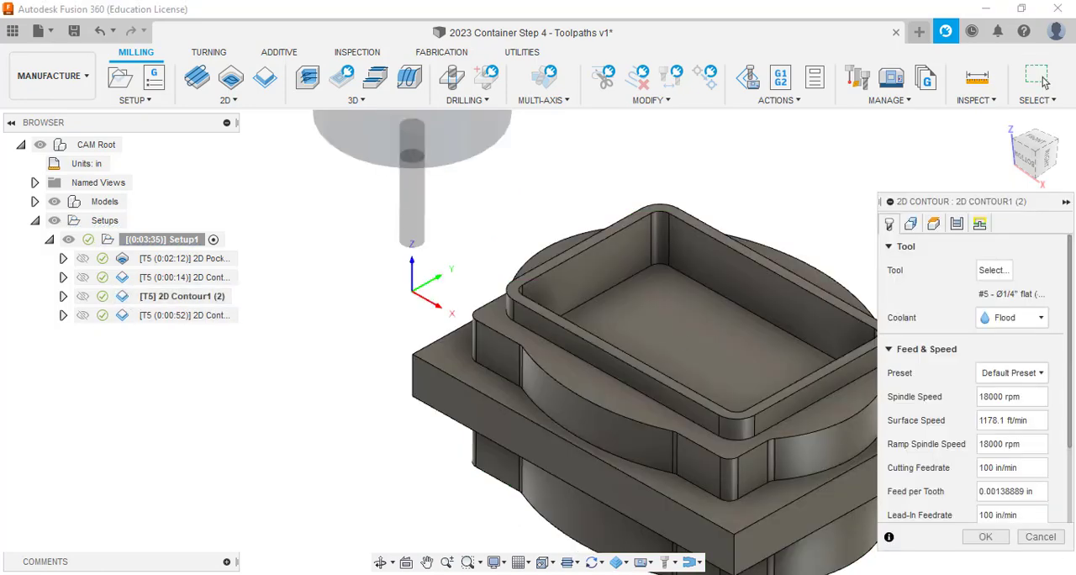
{"action": "left_click", "coordinate": [956, 224]}
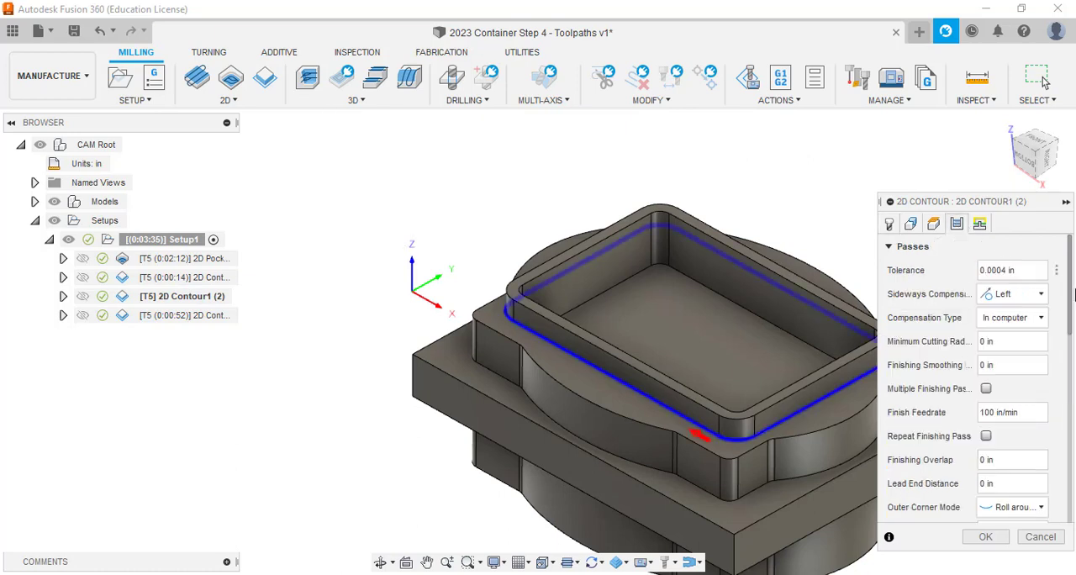
{"action": "left_click_drag", "start_coordinate": [1071, 296], "coordinate": [1055, 503]}
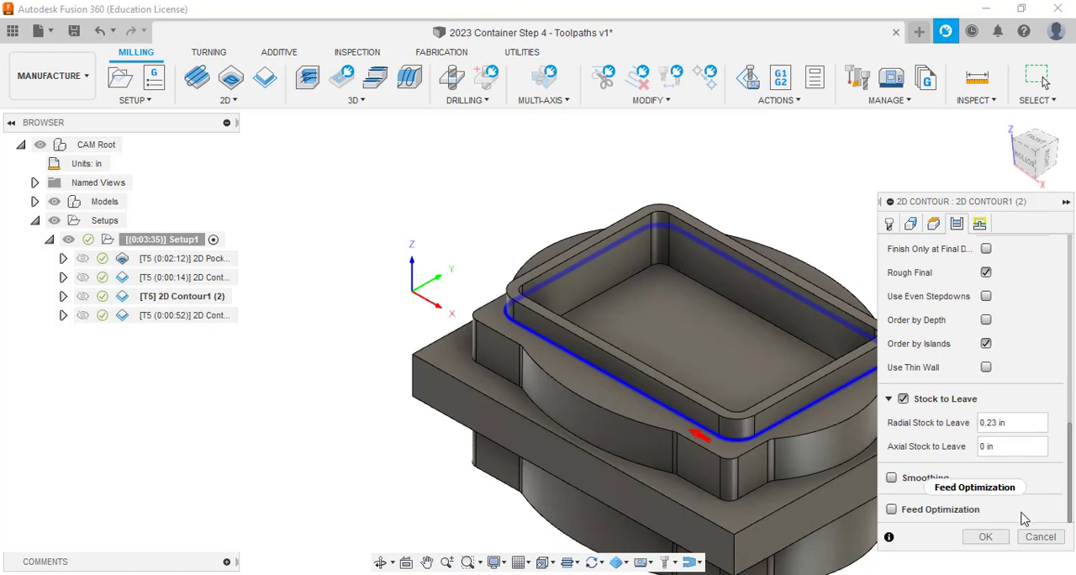
{"action": "left_click", "coordinate": [987, 537]}
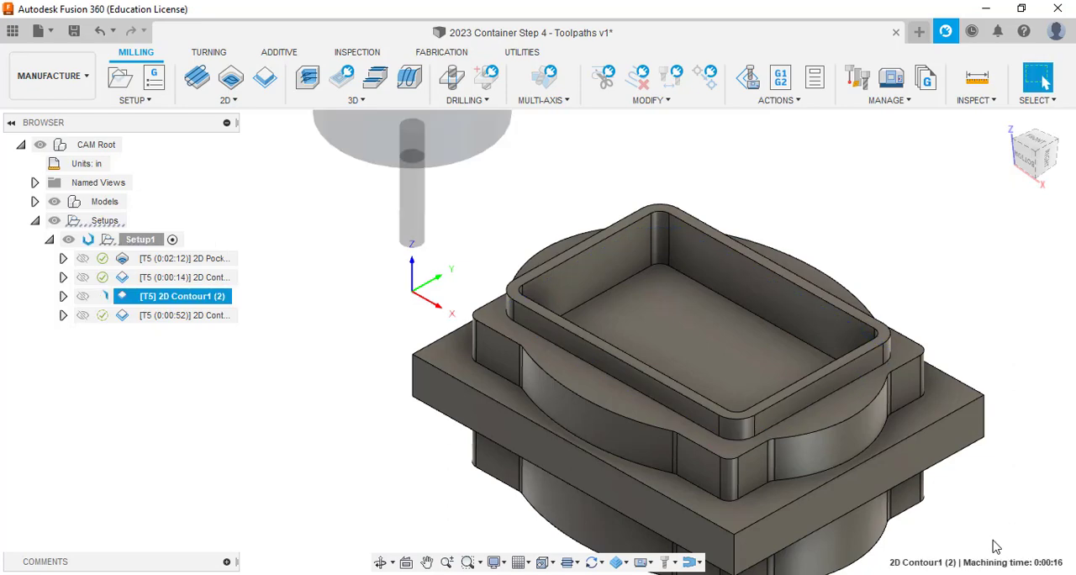
Inspect the material remaining at the corners and sides after 2D Contour2 from near and far.
{"action": "left_click", "coordinate": [205, 316]}
{"action": "left_click", "coordinate": [306, 401]}
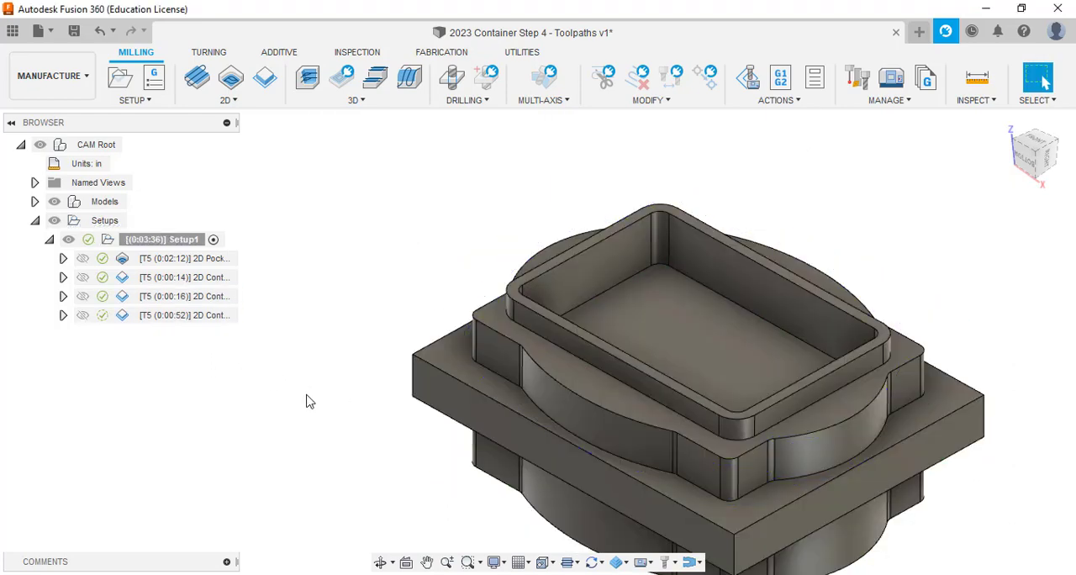
{"action": "left_click", "coordinate": [193, 317]}
{"action": "scroll", "coordinate": [727, 287], "scroll_direction": "up", "scroll_amount": 6}
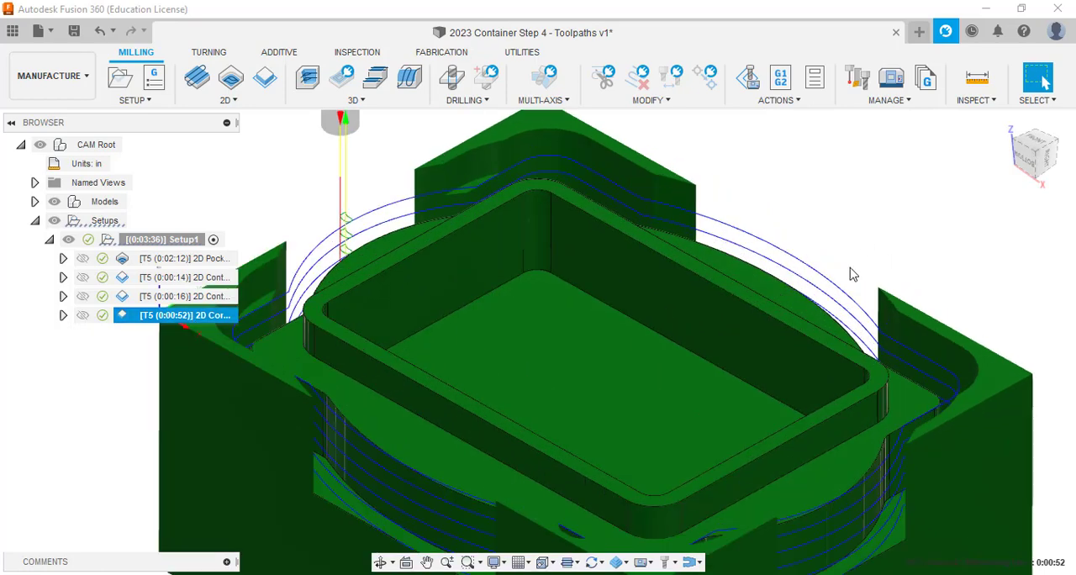
{"action": "scroll", "coordinate": [752, 286], "scroll_direction": "down", "scroll_amount": 6}
{"action": "scroll", "coordinate": [752, 286], "scroll_direction": "down", "scroll_amount": 5}
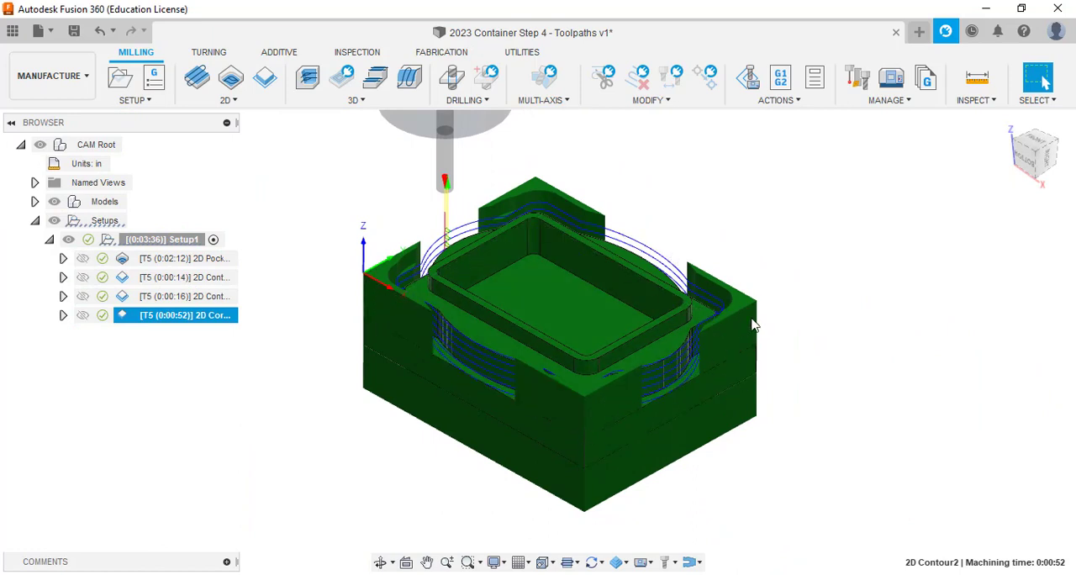
{"action": "left_click", "coordinate": [391, 452]}
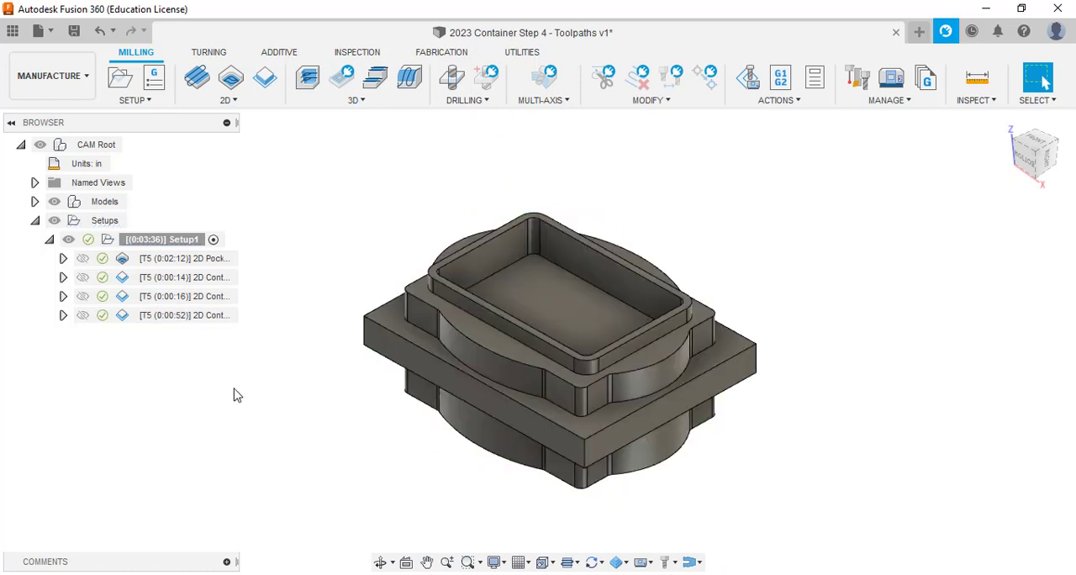
Duplicate the 2D Contour2 operation in the setup.
{"action": "left_click", "coordinate": [152, 322]}
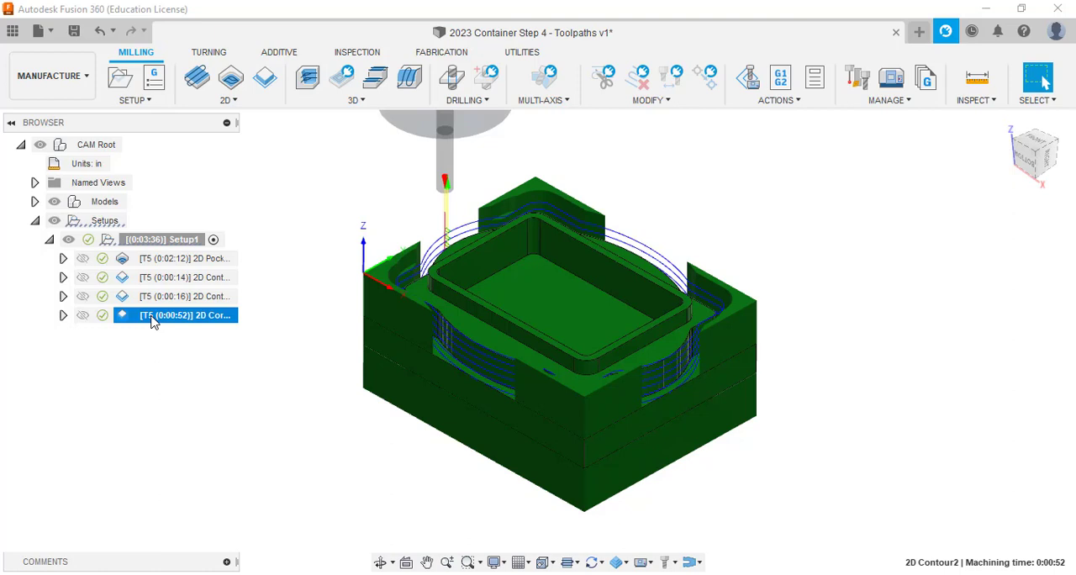
{"action": "right_click", "coordinate": [153, 323]}
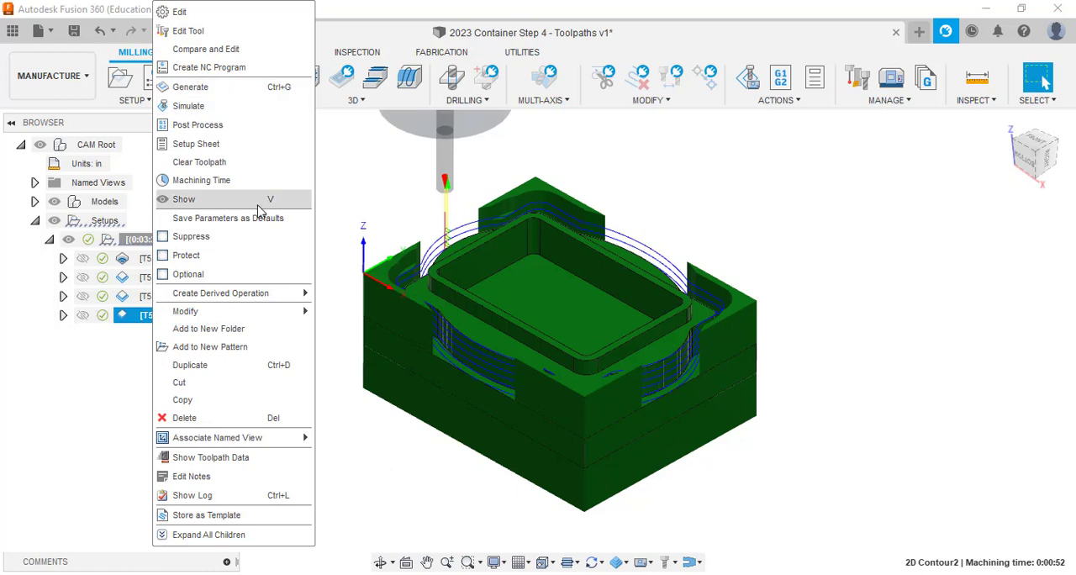
{"action": "left_click", "coordinate": [243, 365]}
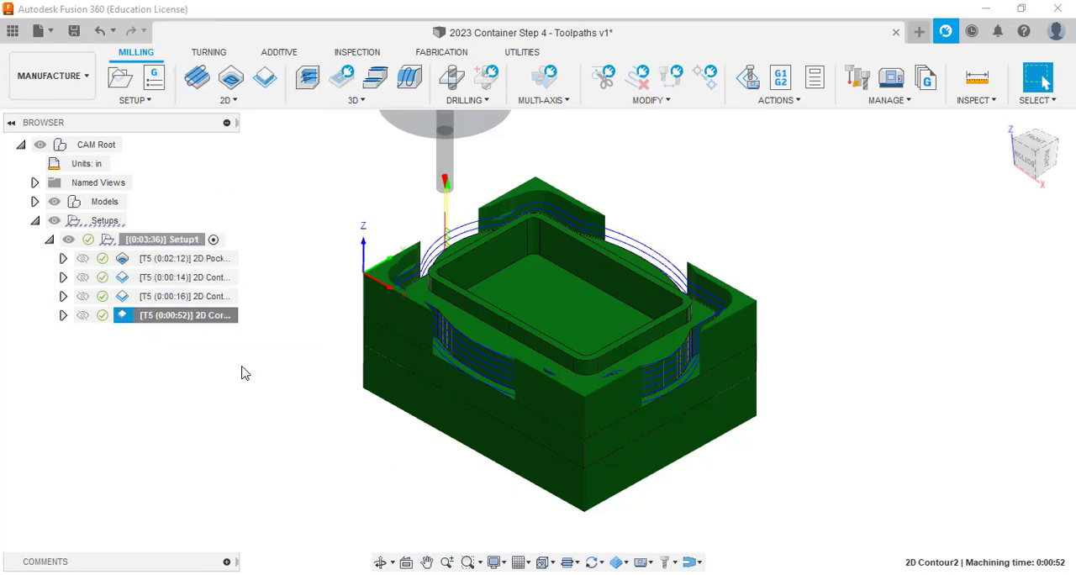
Enable Stock to Leave on the 2D Contour2 copy with a radial offset and 0 axial stock, and generate its toolpath.
{"action": "left_click", "coordinate": [161, 334]}
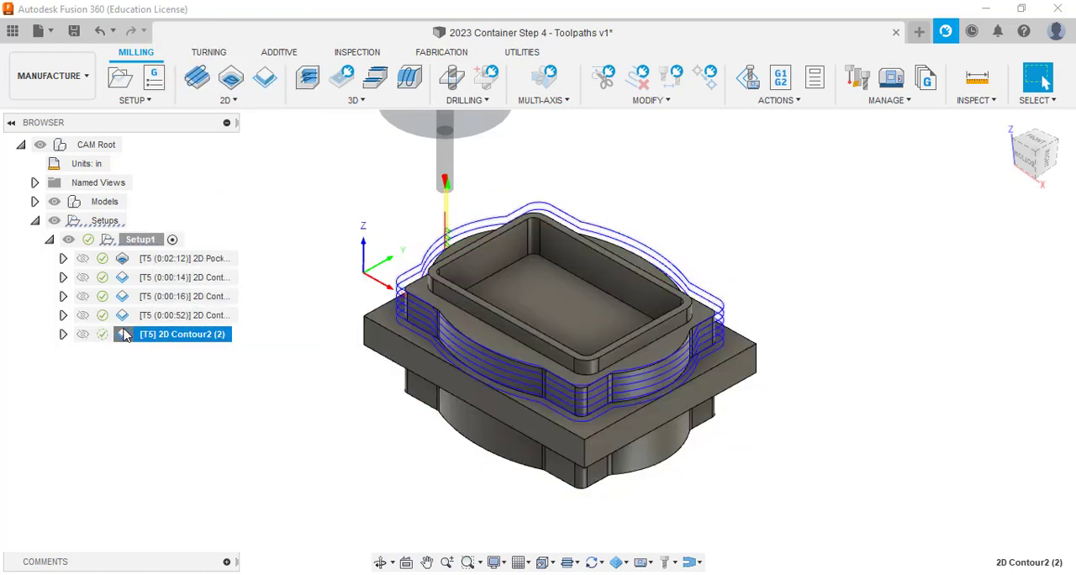
{"action": "left_click", "coordinate": [125, 335]}
{"action": "double_click", "coordinate": [124, 335]}
{"action": "left_click", "coordinate": [956, 224]}
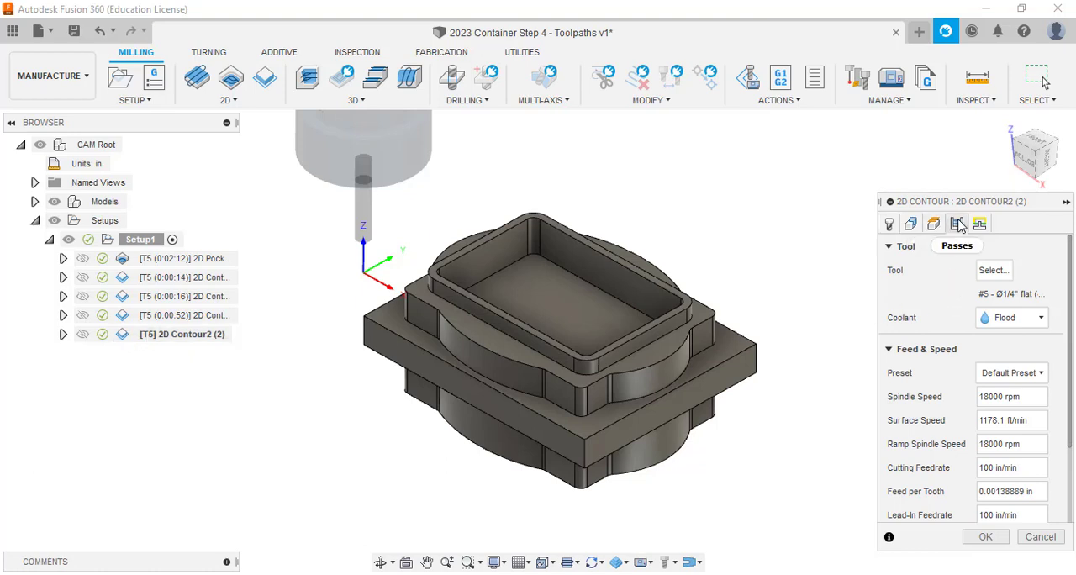
{"action": "left_click_drag", "start_coordinate": [1070, 267], "coordinate": [1070, 437]}
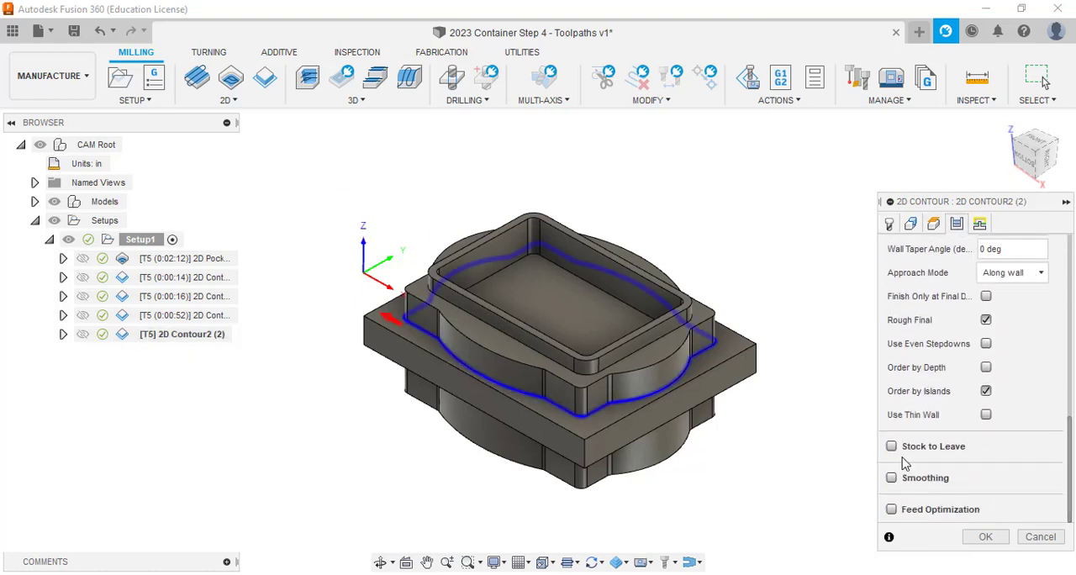
{"action": "left_click", "coordinate": [935, 450]}
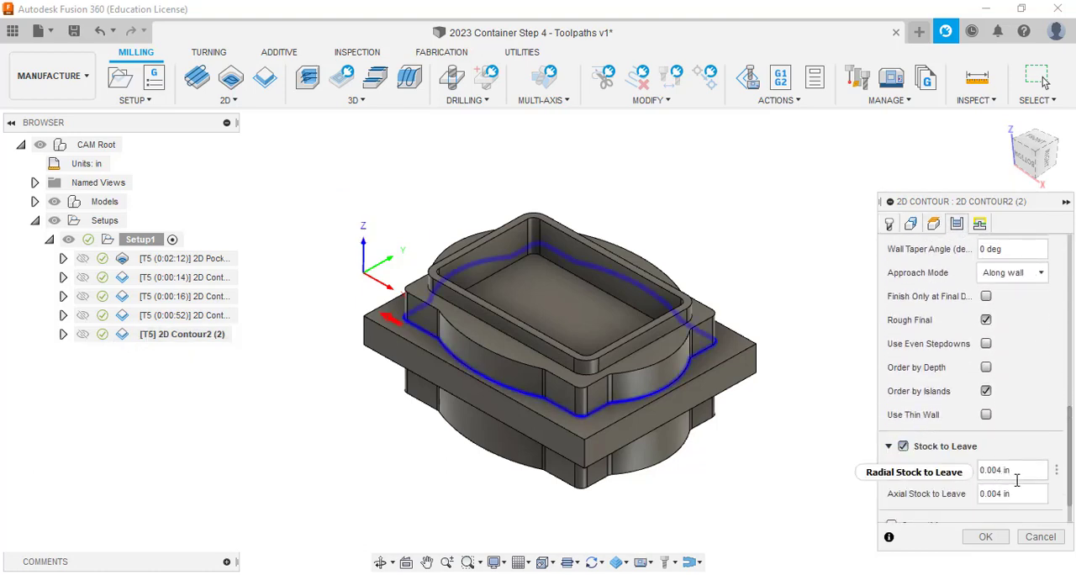
{"action": "double_click", "coordinate": [1019, 496]}
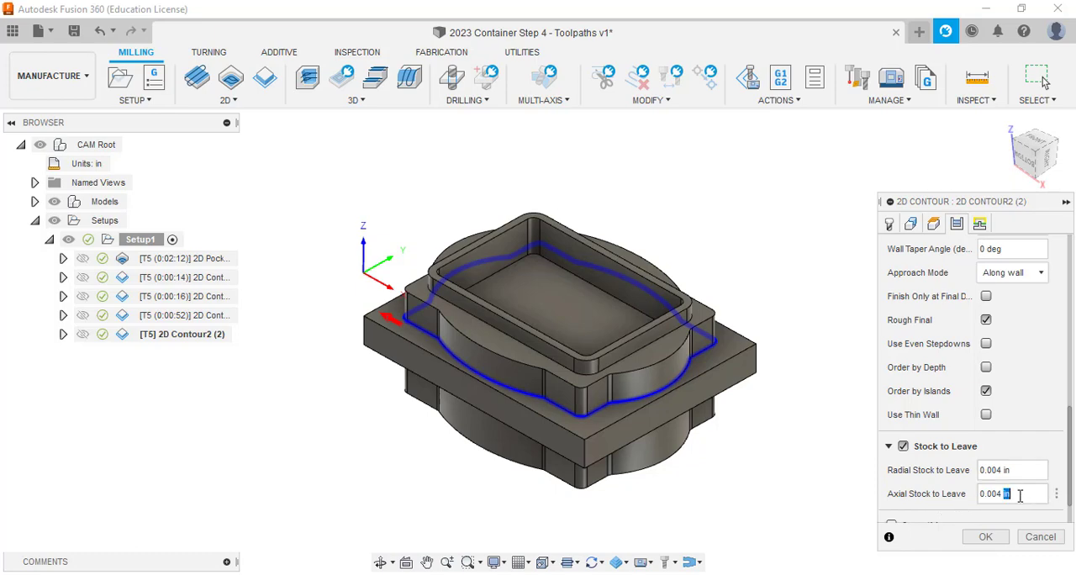
{"action": "type", "text": "0"}
{"action": "left_click", "coordinate": [1008, 471]}
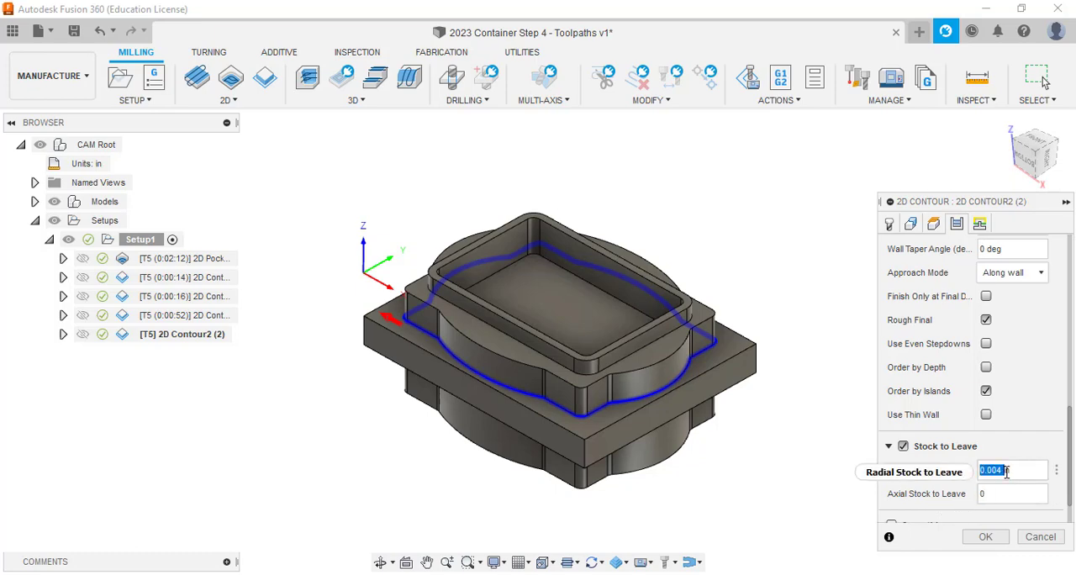
{"action": "type", "text": "0"}
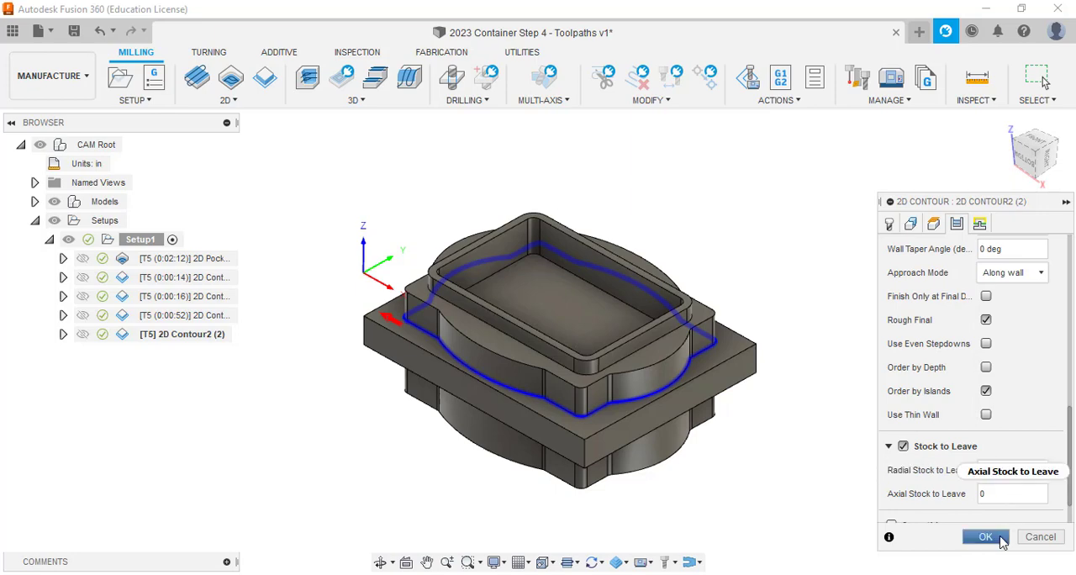
{"action": "left_click", "coordinate": [985, 537]}
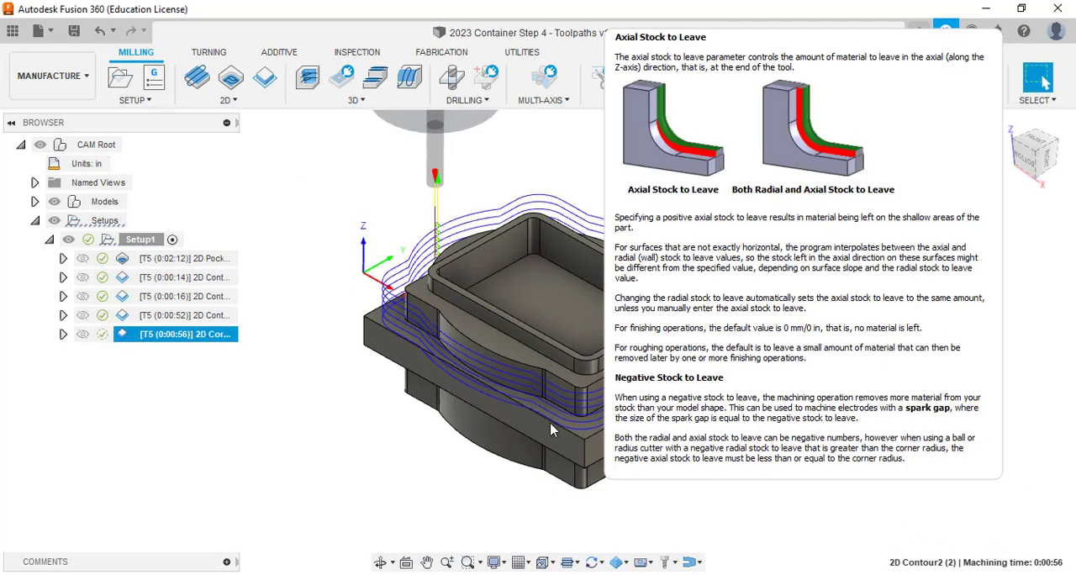
Compare the toolpaths and remaining stock of 2D Contour2 and its stock-offset copy.
{"action": "left_click", "coordinate": [444, 461]}
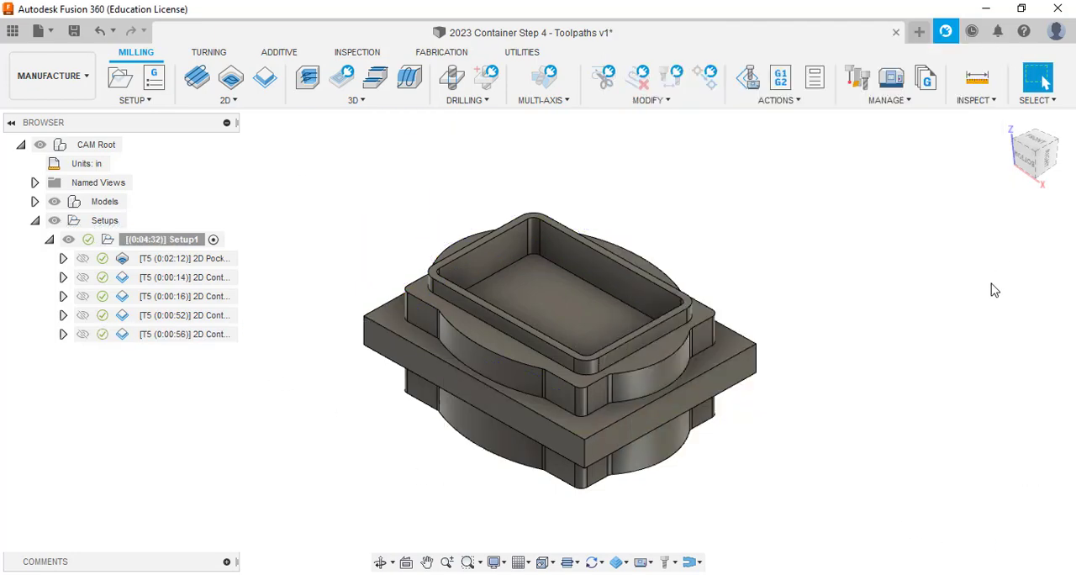
{"action": "left_click", "coordinate": [148, 334]}
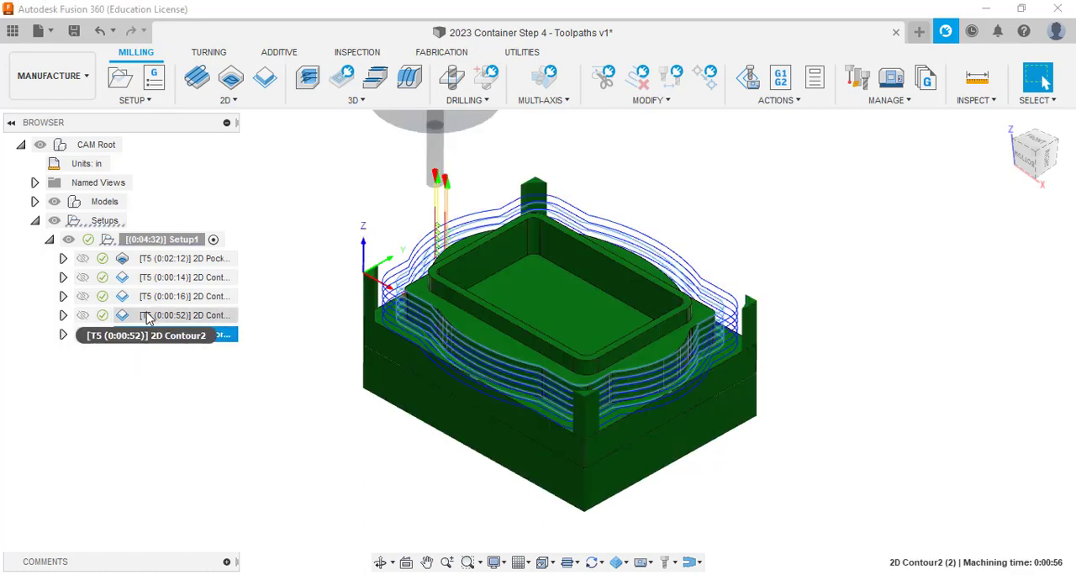
{"action": "left_click", "coordinate": [148, 317]}
{"action": "left_click", "coordinate": [148, 334]}
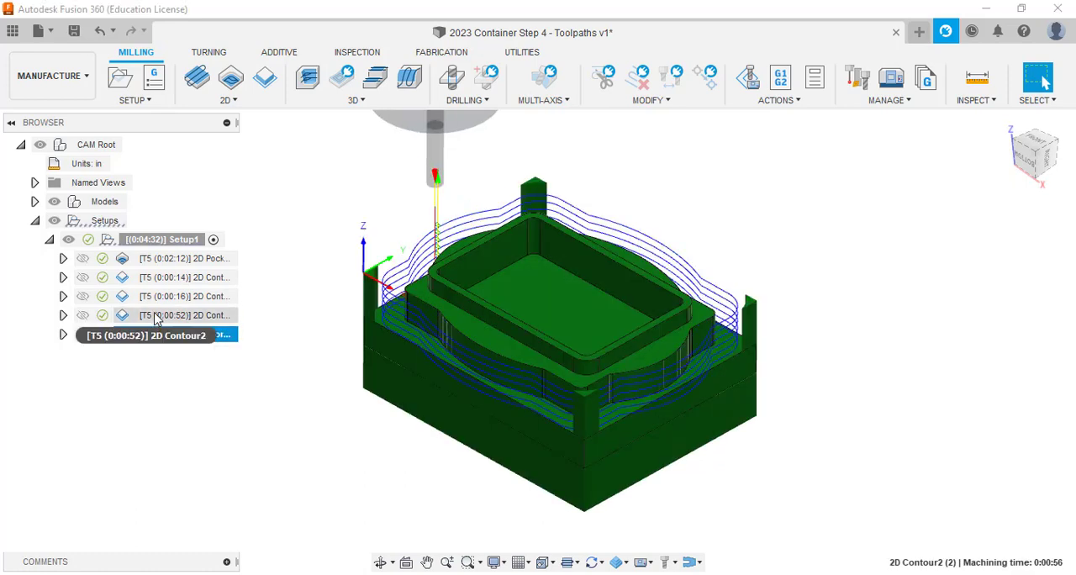
{"action": "left_click", "coordinate": [149, 315]}
Rename Setup1 as BASE.
{"action": "left_click", "coordinate": [140, 240]}
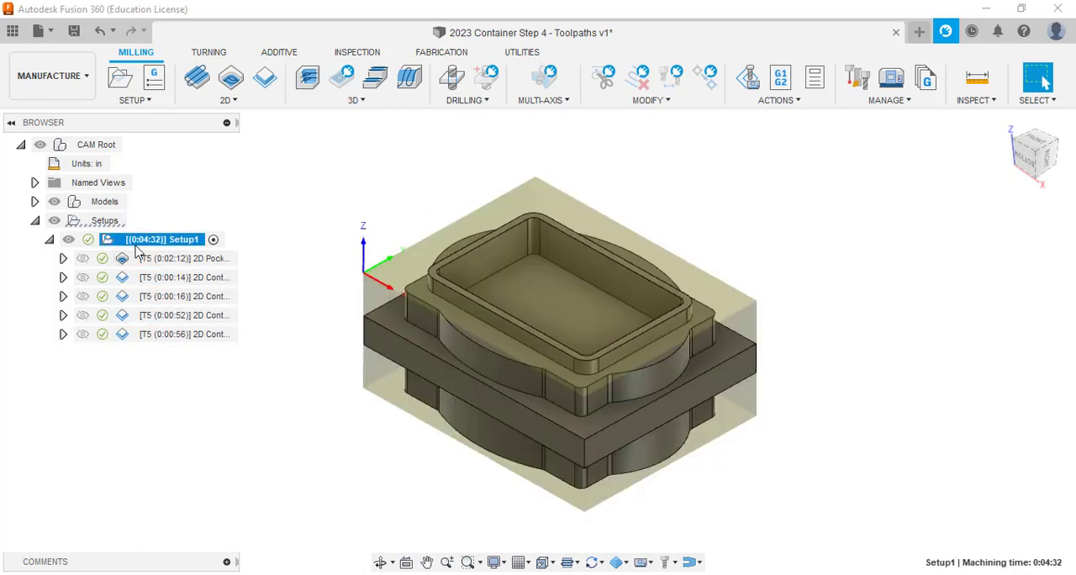
{"action": "left_click", "coordinate": [189, 242]}
{"action": "type", "text": "BASE"}
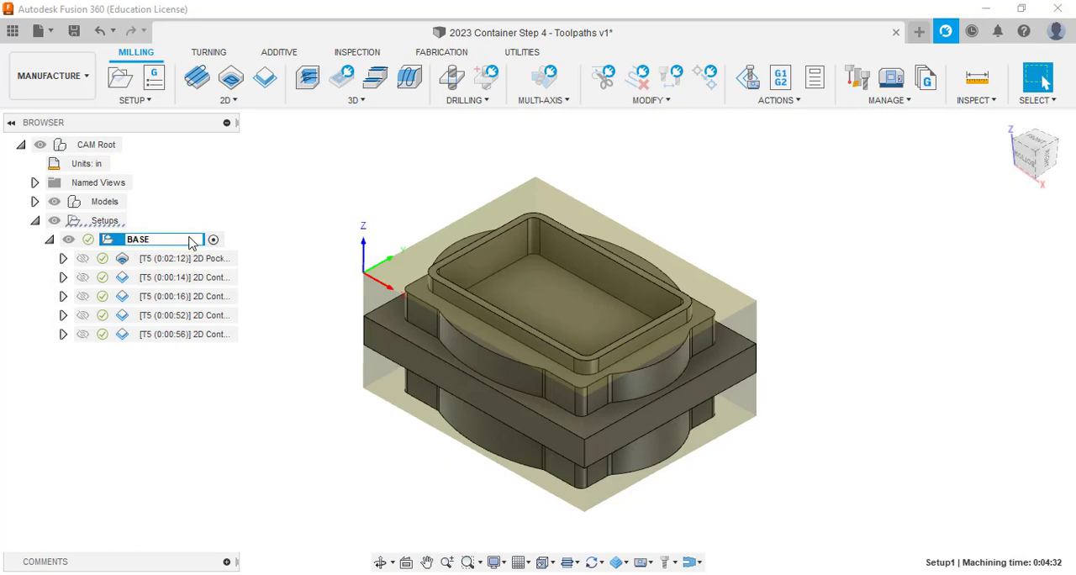
{"action": "key", "text": "Return"}
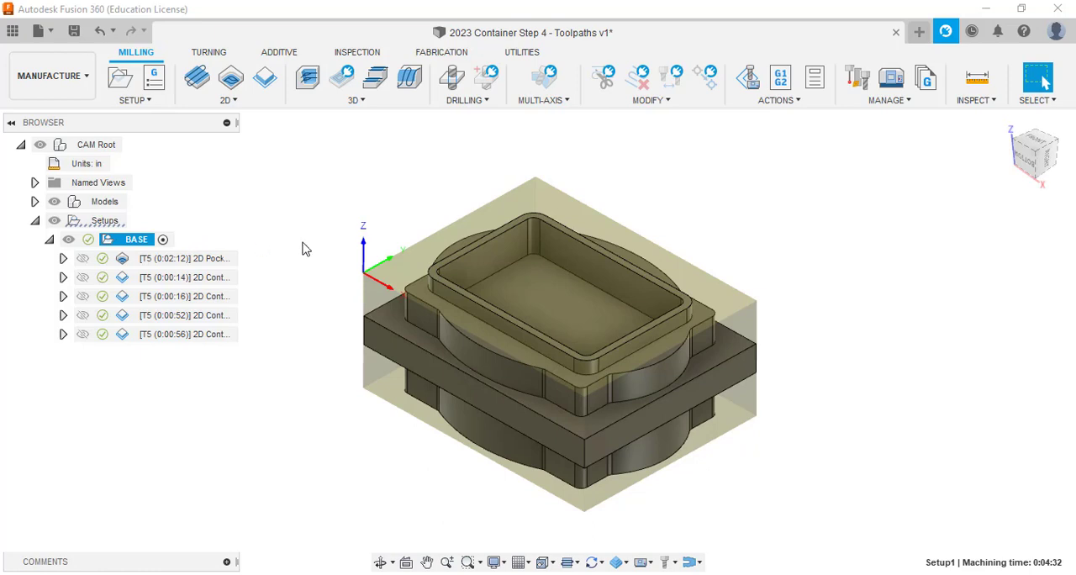
{"action": "left_click", "coordinate": [295, 341]}
Open the machining simulation for all toolpaths of the BASE setup.
{"action": "left_click", "coordinate": [138, 242]}
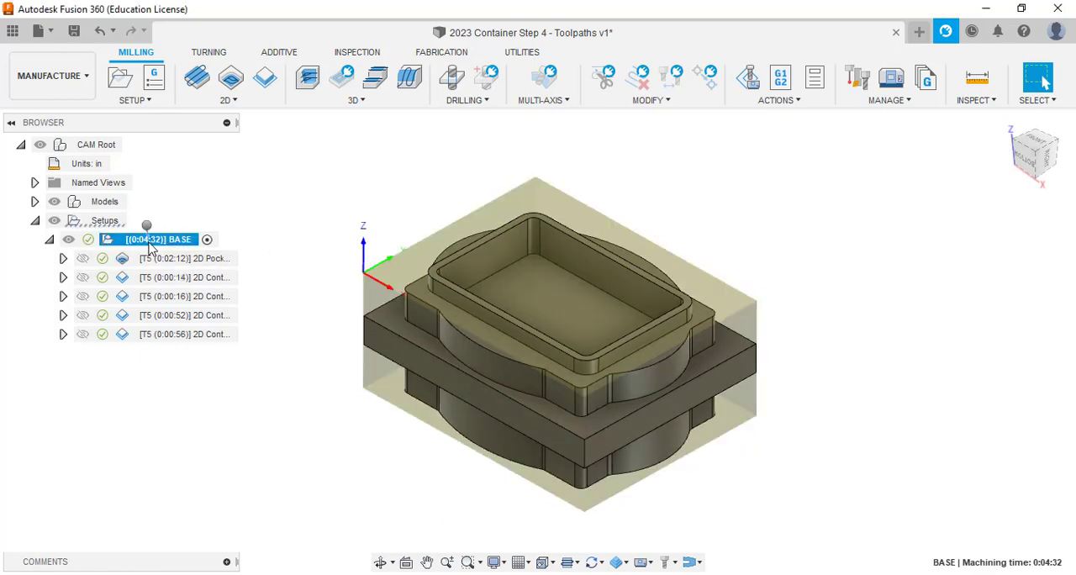
{"action": "right_click", "coordinate": [150, 244]}
{"action": "left_click", "coordinate": [318, 227]}
{"action": "right_click", "coordinate": [151, 243]}
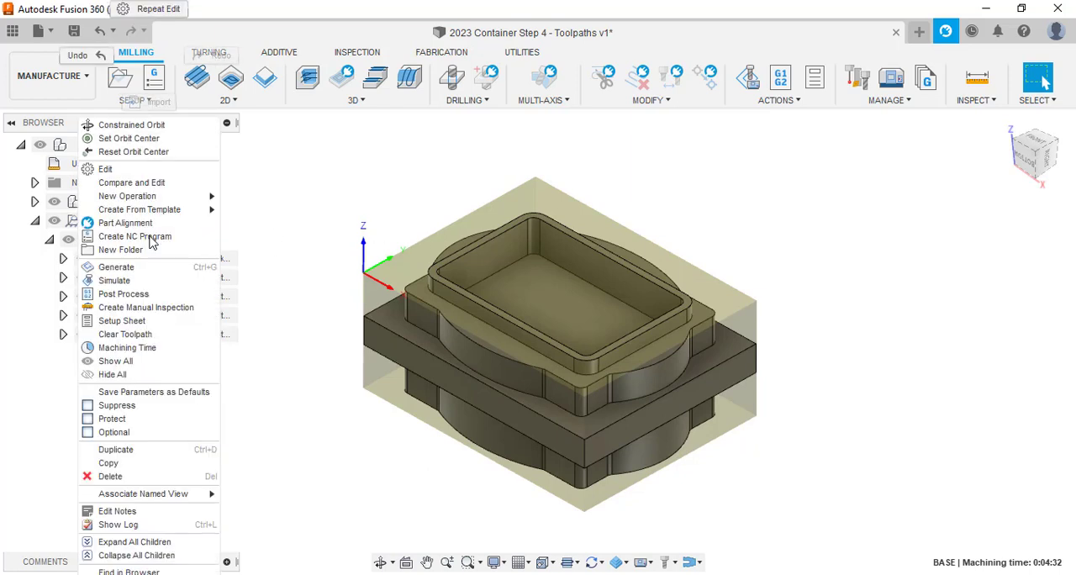
{"action": "left_click", "coordinate": [149, 281]}
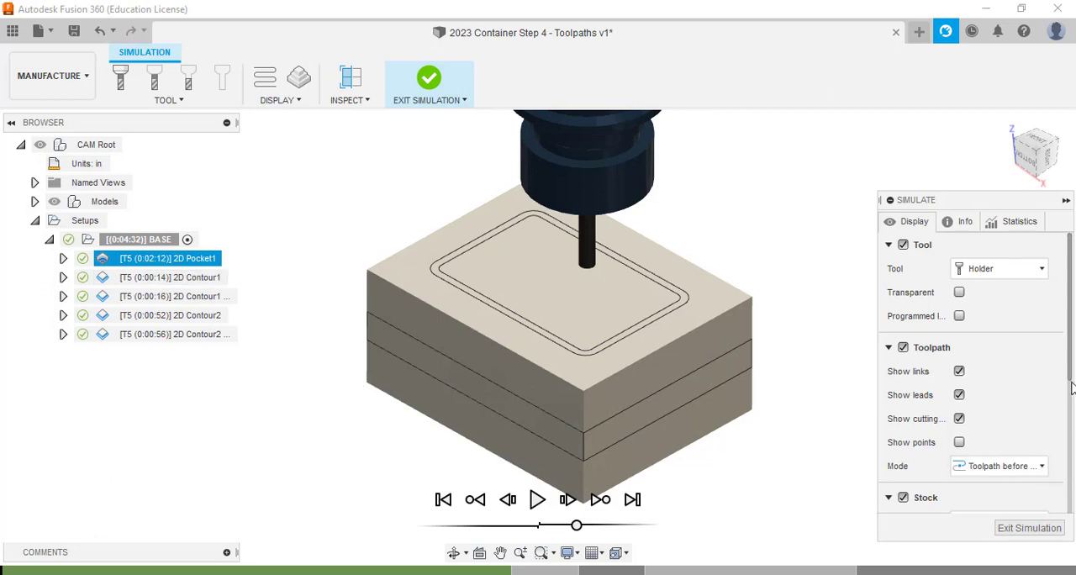
Set the simulation's stock colorization to Comparison.
{"action": "left_click_drag", "start_coordinate": [1071, 387], "coordinate": [1073, 493]}
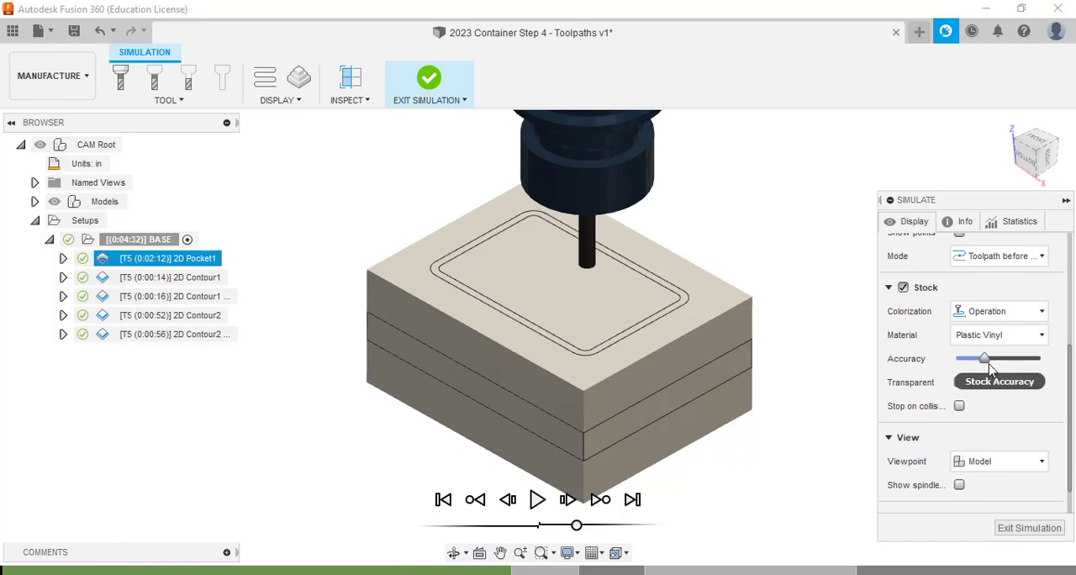
{"action": "left_click", "coordinate": [1032, 318]}
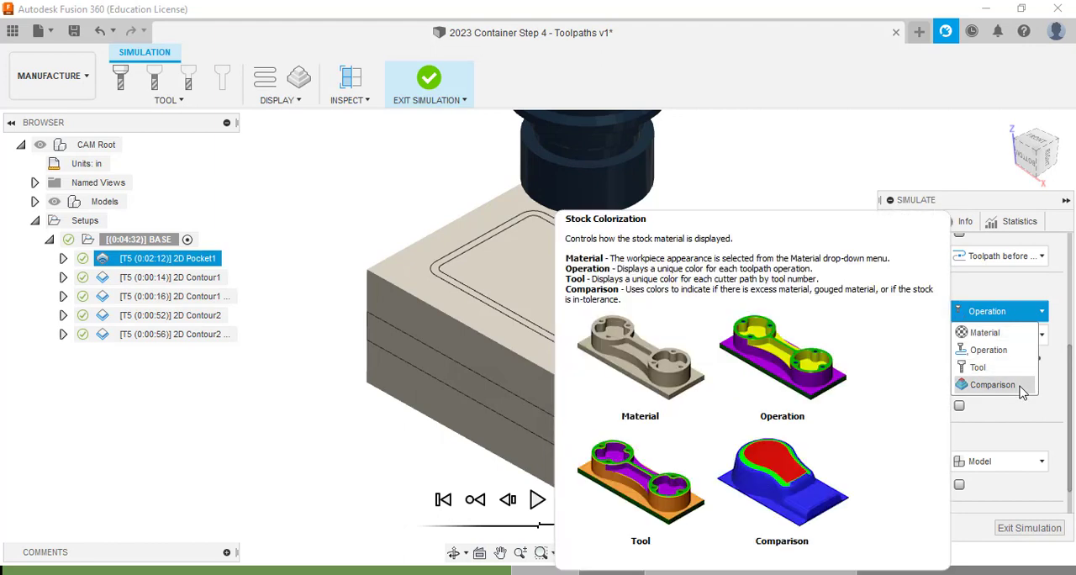
{"action": "left_click", "coordinate": [1022, 387]}
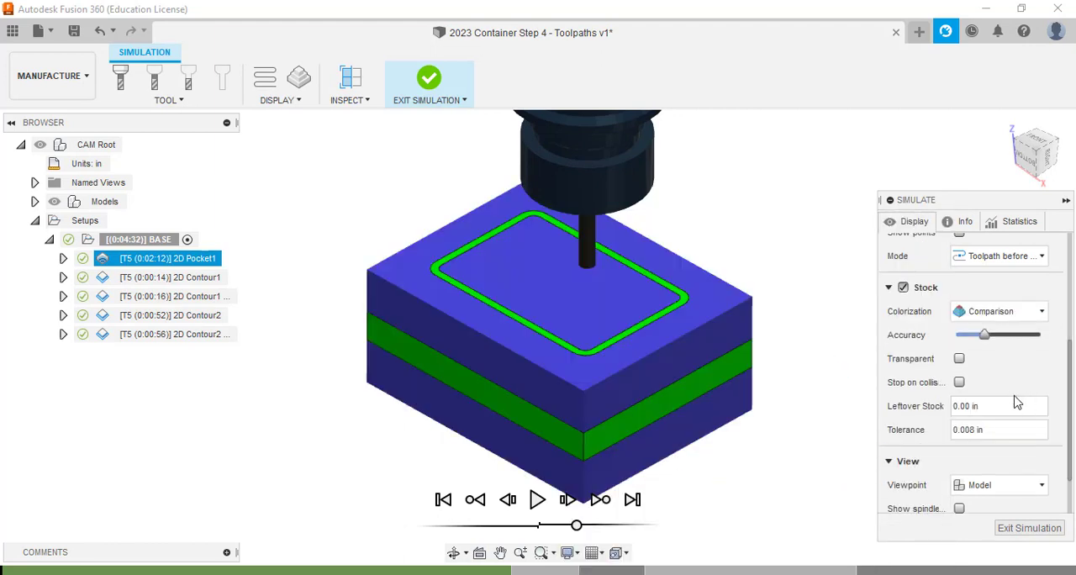
Play the BASE simulation at increased speed through all toolpaths and examine the machined result for leftover or gouged material.
{"action": "left_click", "coordinate": [536, 499]}
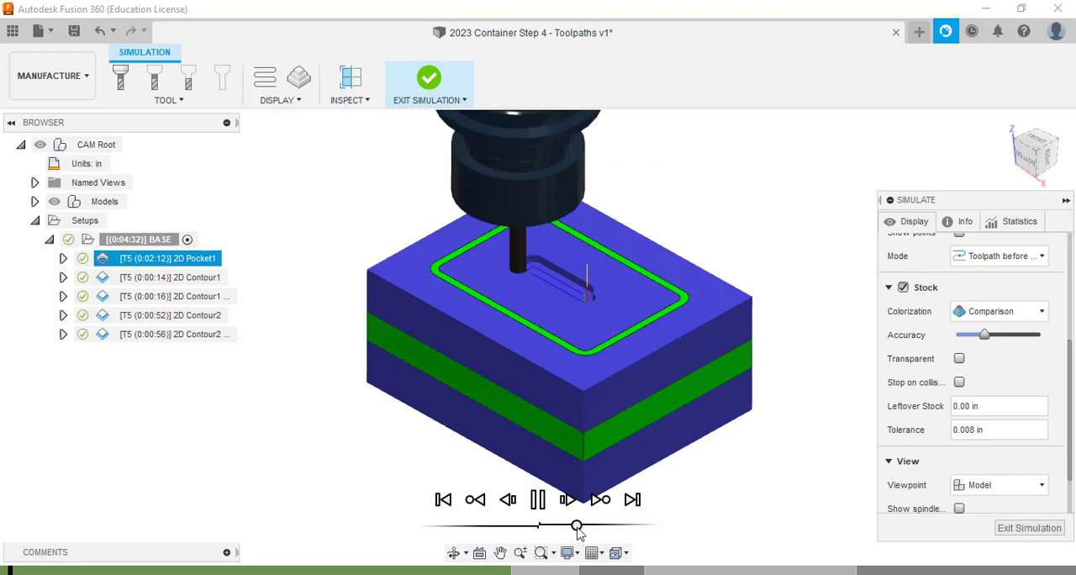
{"action": "left_click_drag", "start_coordinate": [577, 526], "coordinate": [603, 526]}
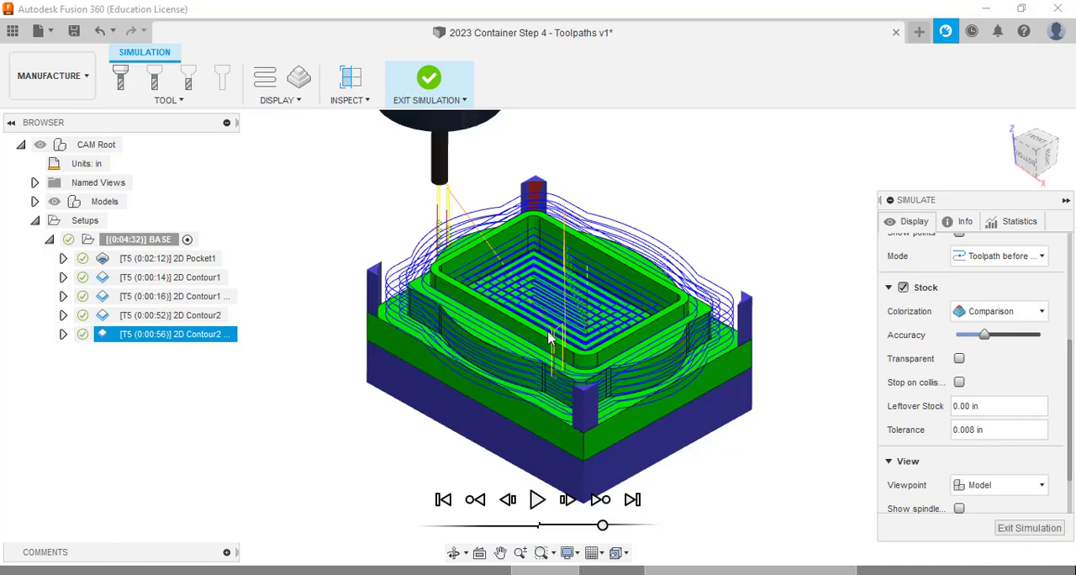
{"action": "scroll", "coordinate": [548, 336], "scroll_direction": "up", "scroll_amount": 4}
{"action": "scroll", "coordinate": [548, 336], "scroll_direction": "down", "scroll_amount": 5}
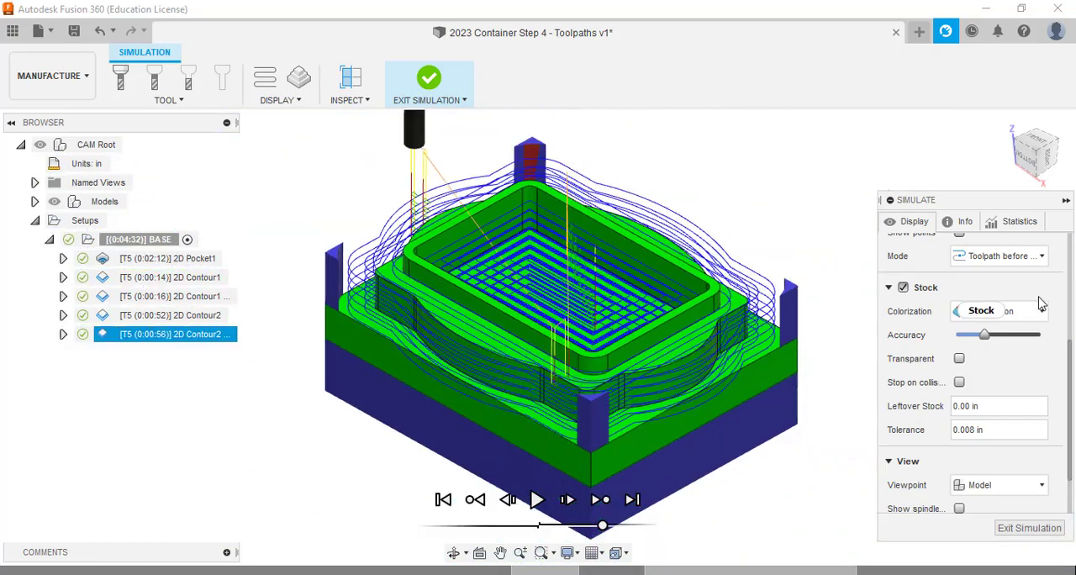
Hide the toolpath lines to inspect the machined stock of the BASE setup, and exit the simulation.
{"action": "scroll", "coordinate": [933, 306], "scroll_direction": "up", "scroll_amount": 4}
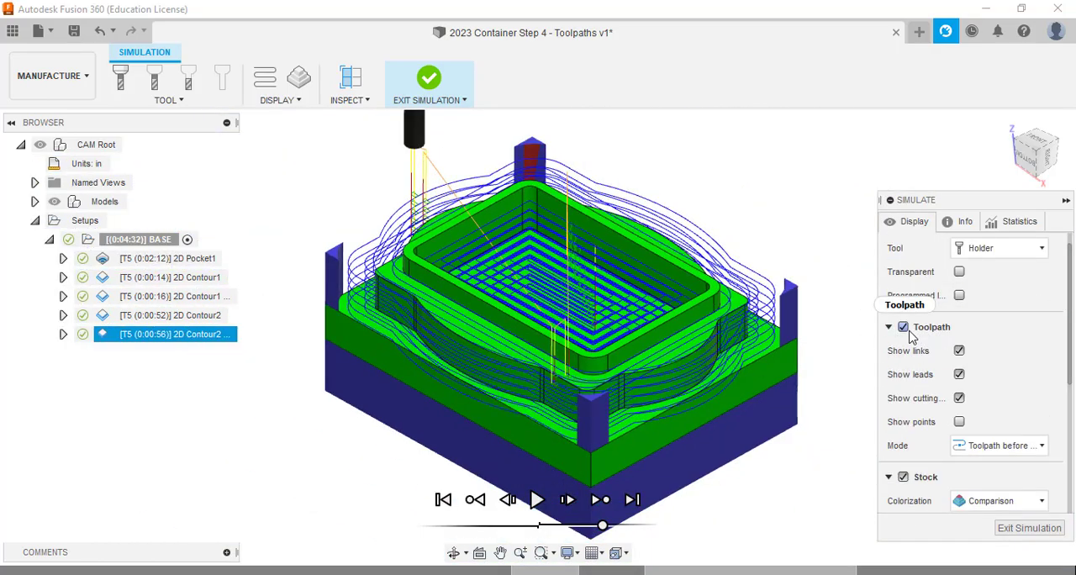
{"action": "left_click", "coordinate": [904, 328]}
{"action": "scroll", "coordinate": [360, 272], "scroll_direction": "up", "scroll_amount": 5}
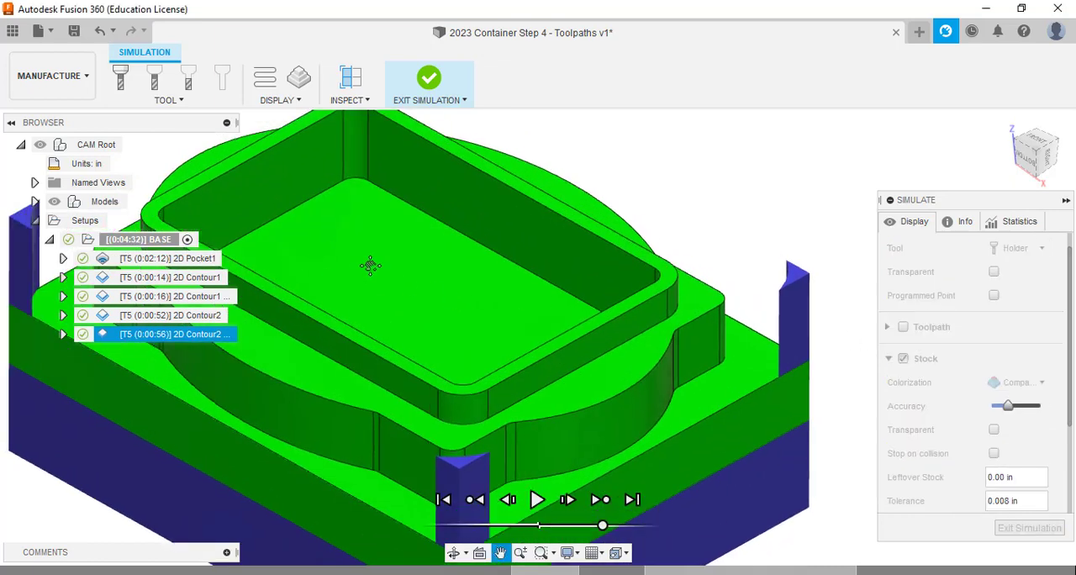
{"action": "scroll", "coordinate": [474, 247], "scroll_direction": "down", "scroll_amount": 3}
{"action": "scroll", "coordinate": [476, 259], "scroll_direction": "down", "scroll_amount": 5}
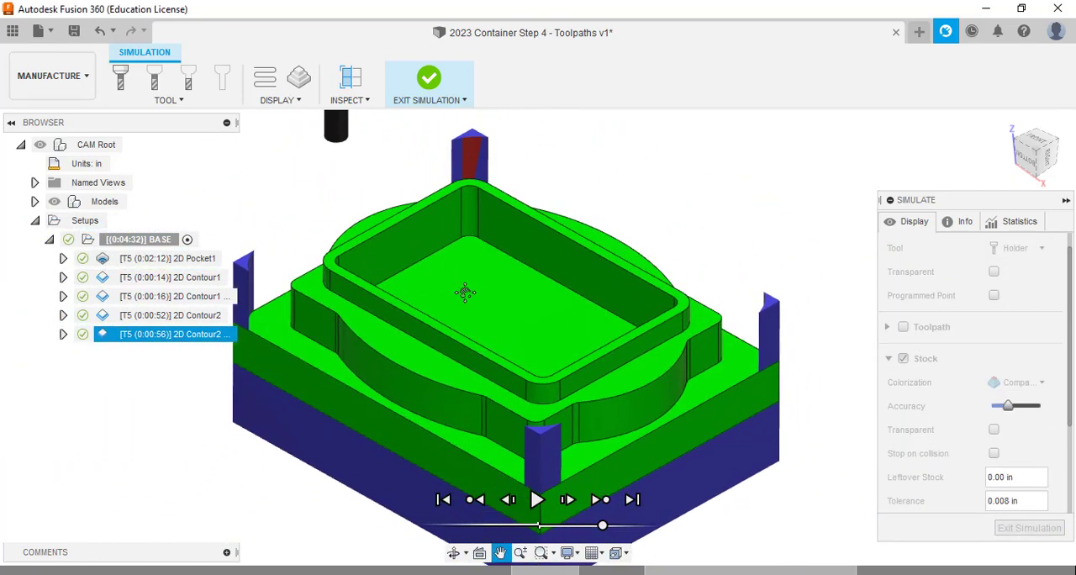
{"action": "left_click", "coordinate": [428, 91]}
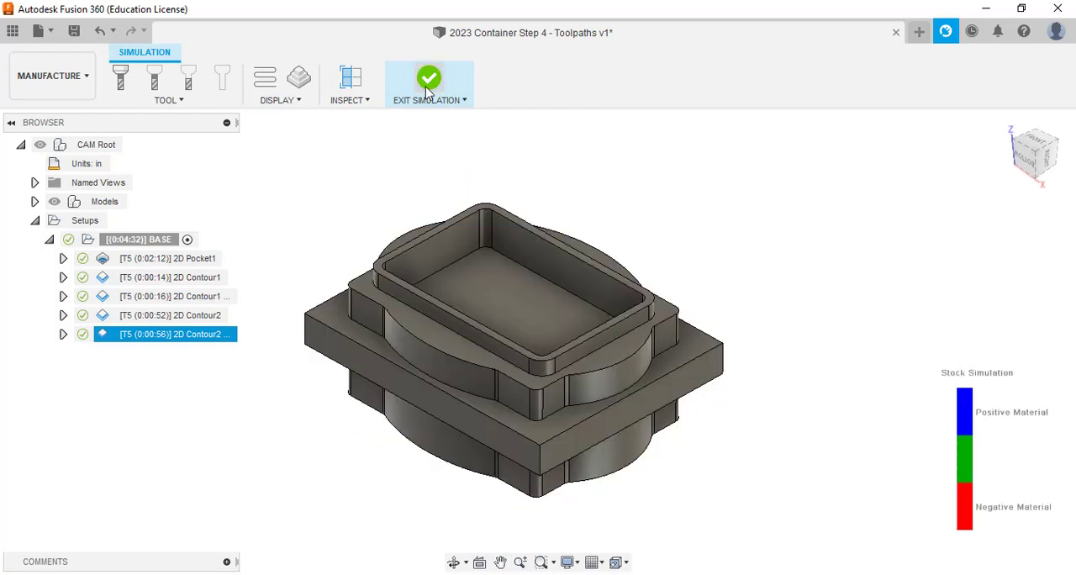
Start a second milling setup and place its stock box origin at a lower corner on the container's underside.
{"action": "middle_click_drag", "start_coordinate": [633, 316], "coordinate": [738, 337]}
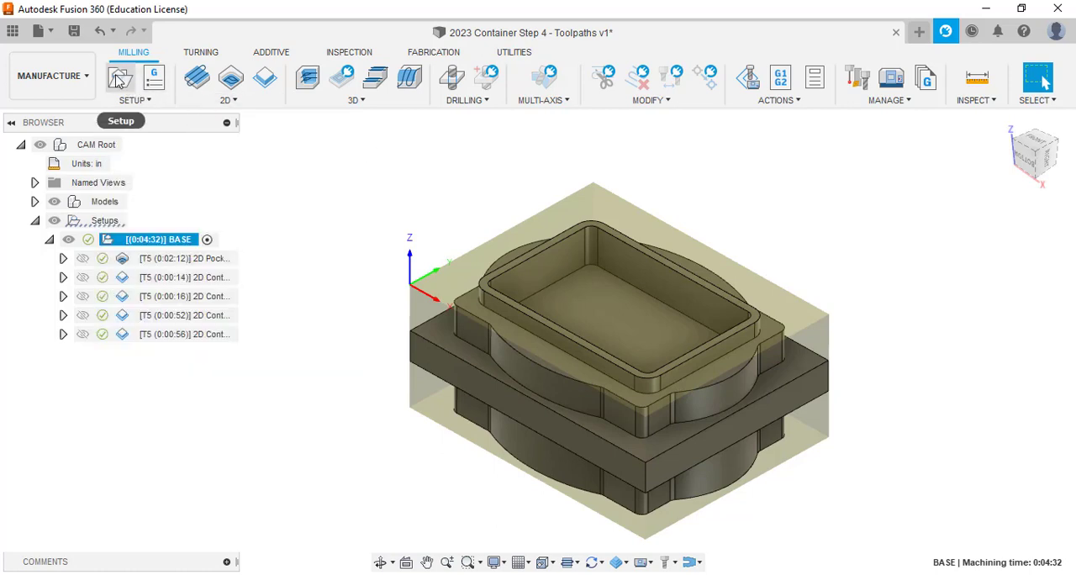
{"action": "left_click", "coordinate": [119, 78]}
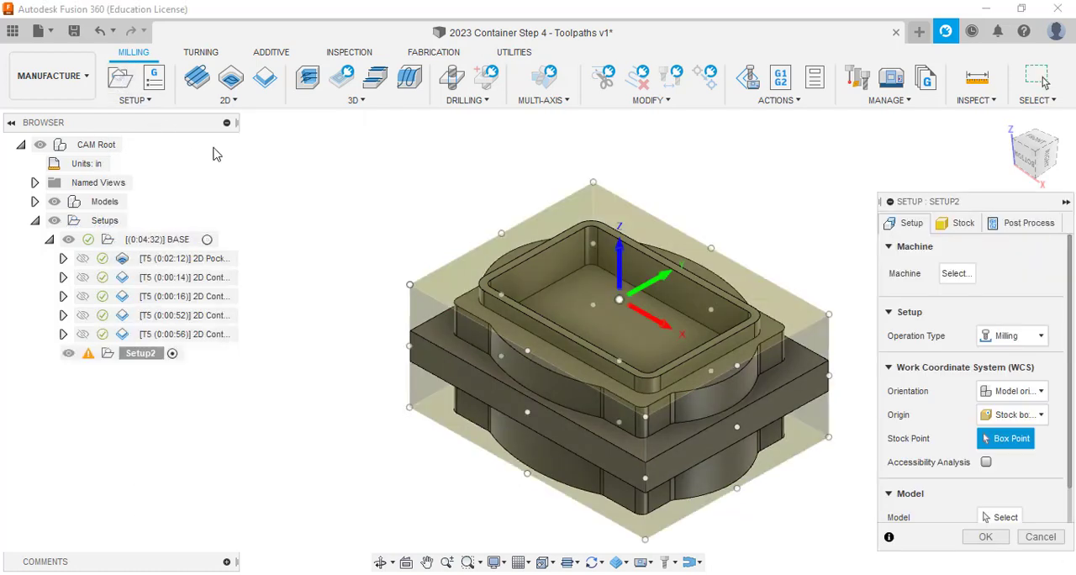
{"action": "left_click", "coordinate": [1031, 164]}
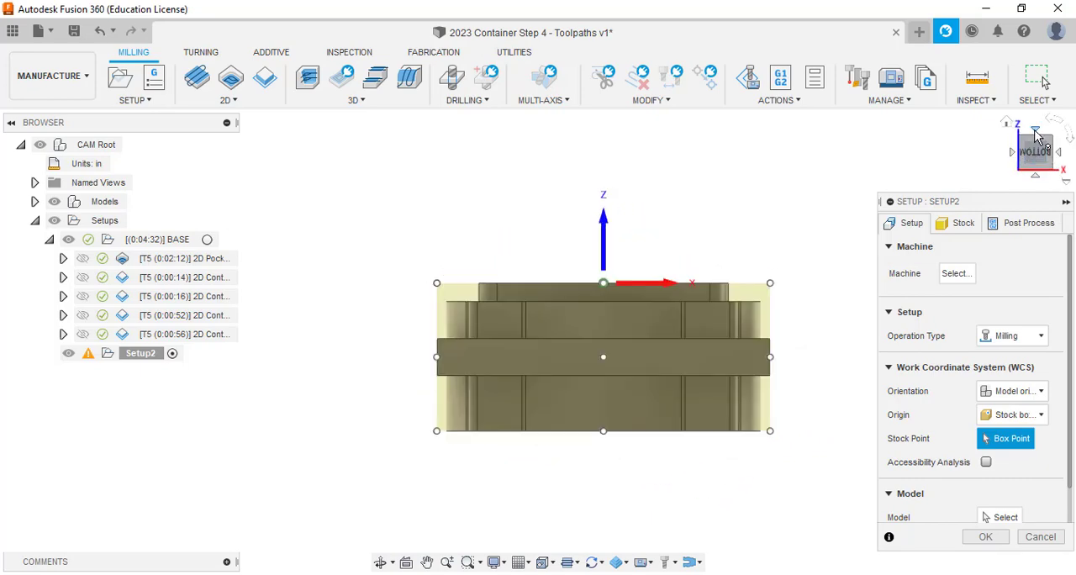
{"action": "left_click", "coordinate": [1036, 132]}
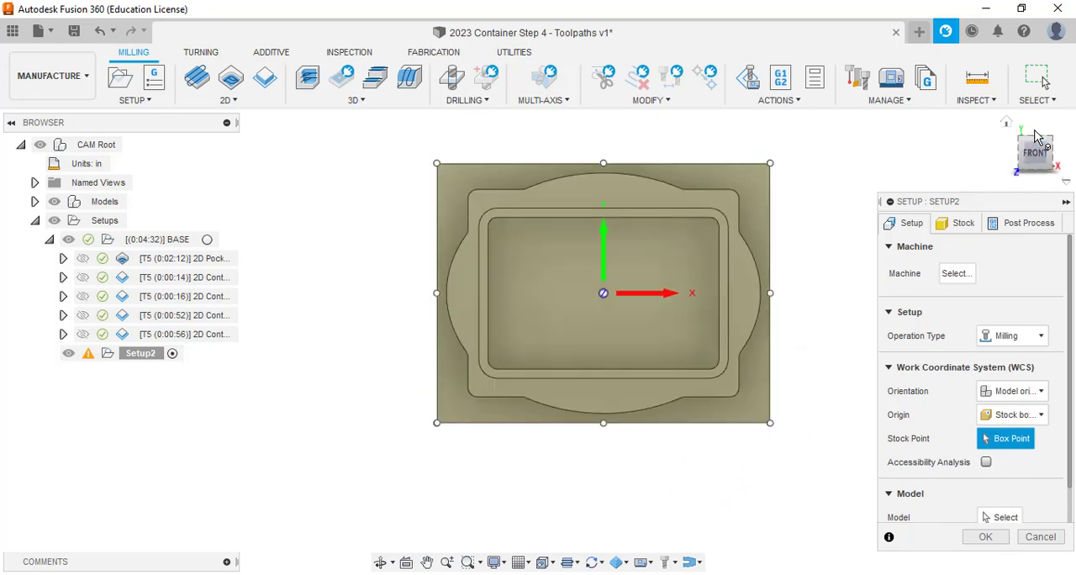
{"action": "left_click", "coordinate": [1035, 132]}
{"action": "left_click", "coordinate": [1036, 133]}
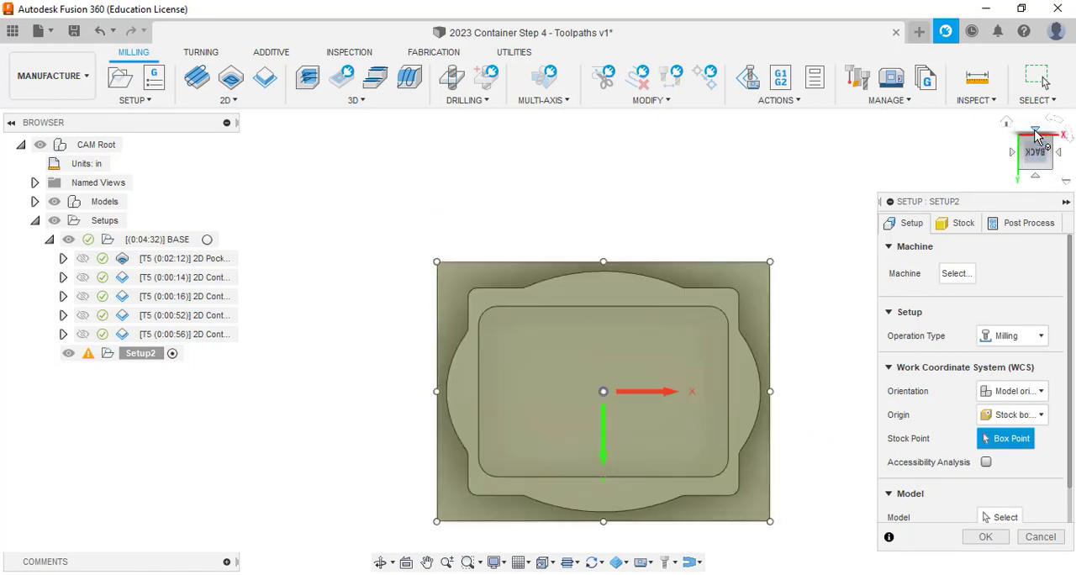
{"action": "left_click", "coordinate": [1027, 162]}
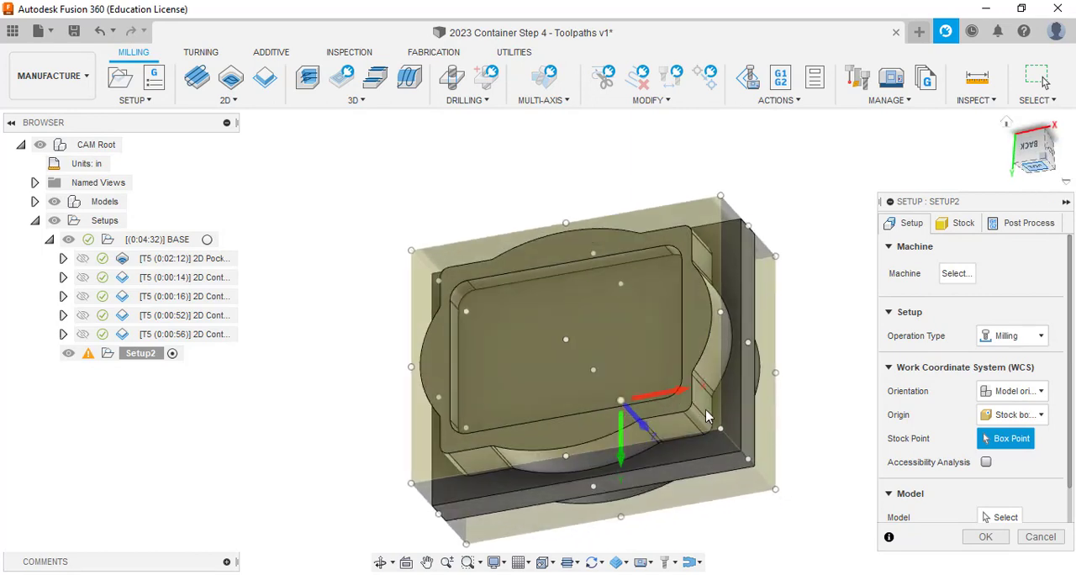
{"action": "left_click", "coordinate": [411, 486]}
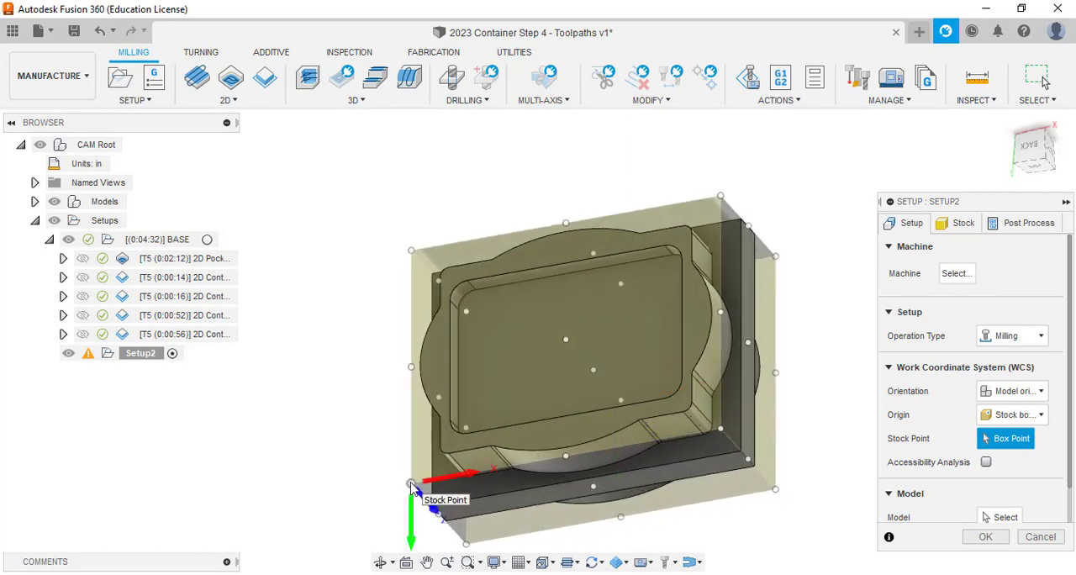
{"action": "left_click", "coordinate": [958, 225]}
{"action": "left_click", "coordinate": [916, 225]}
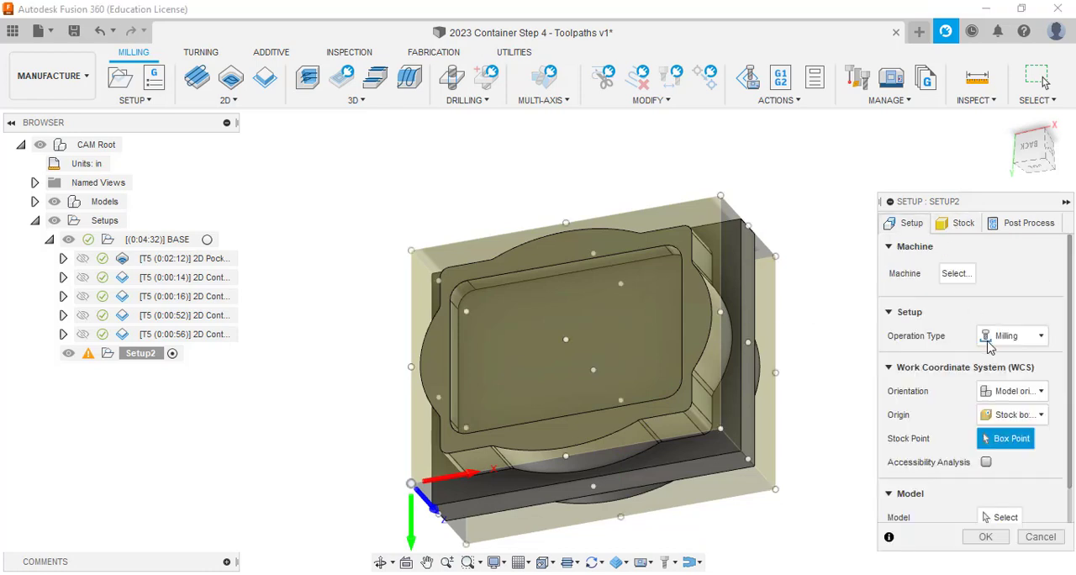
Orient the work coordinate system by Z axis/plane & X axis, using the flange's short thickness edge for Z and its long edge for X.
{"action": "left_click", "coordinate": [1032, 393]}
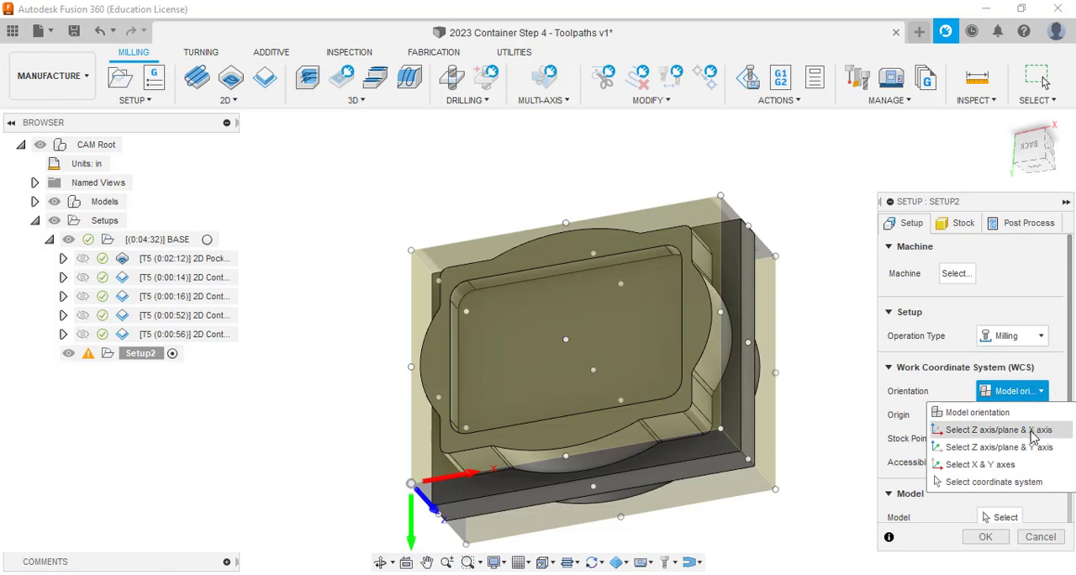
{"action": "left_click", "coordinate": [1033, 430]}
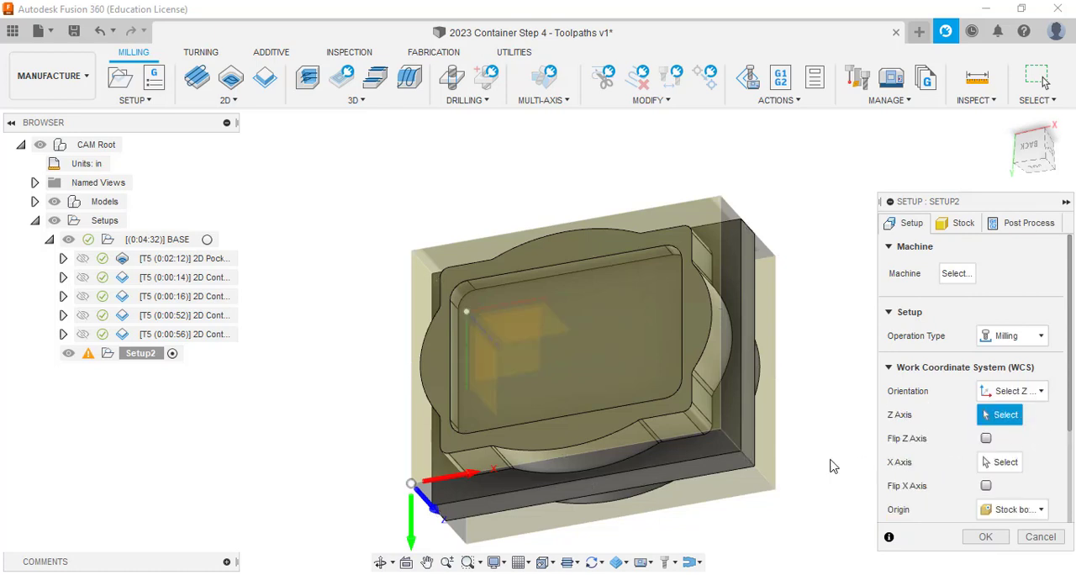
{"action": "left_click", "coordinate": [753, 465]}
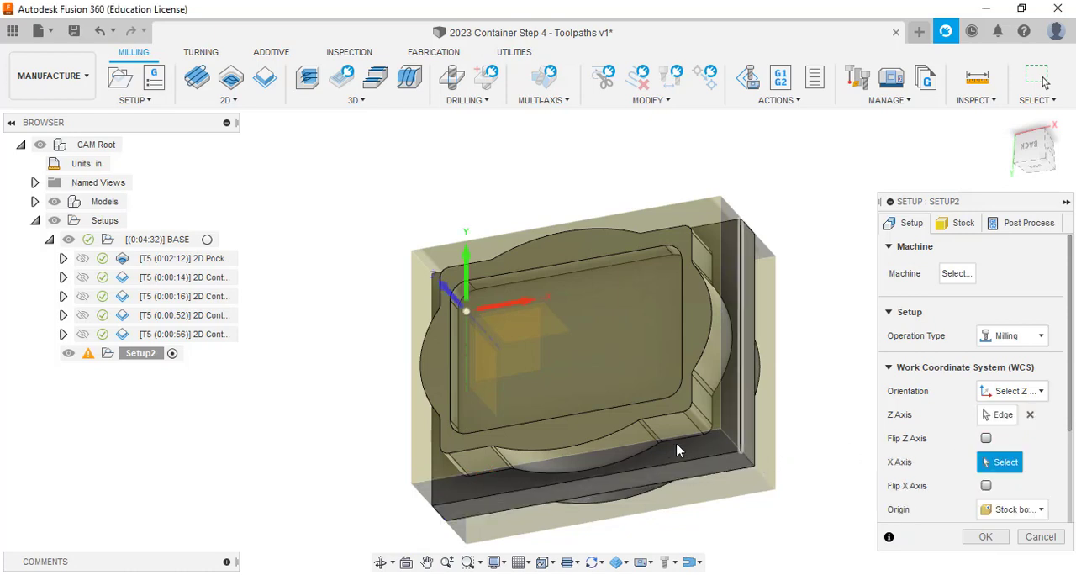
{"action": "left_click", "coordinate": [659, 471]}
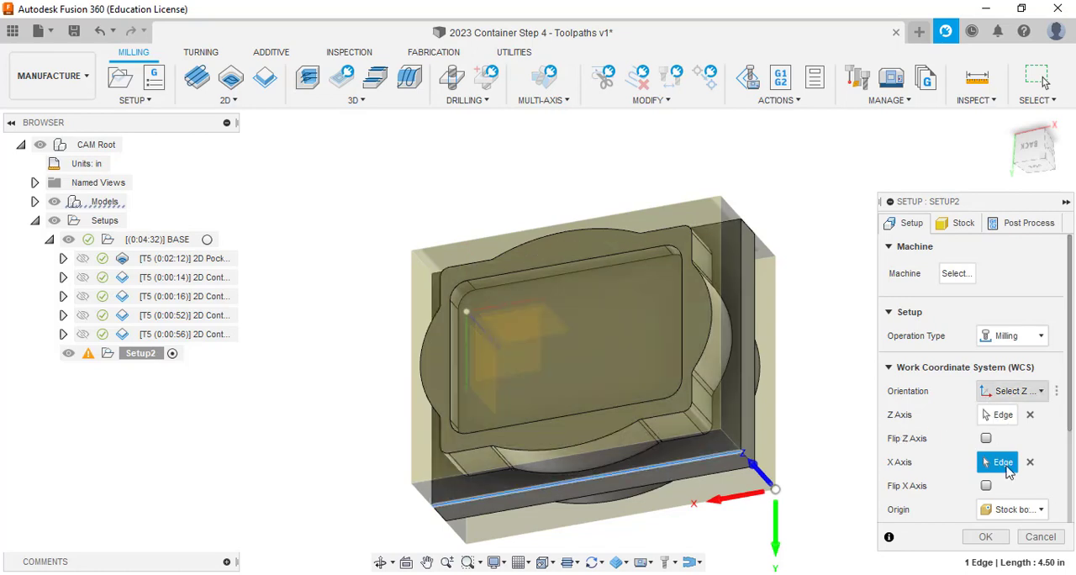
Set the stock point to the lower-left corner of the underside face and flip the X axis.
{"action": "scroll", "coordinate": [994, 496], "scroll_direction": "down", "scroll_amount": 2}
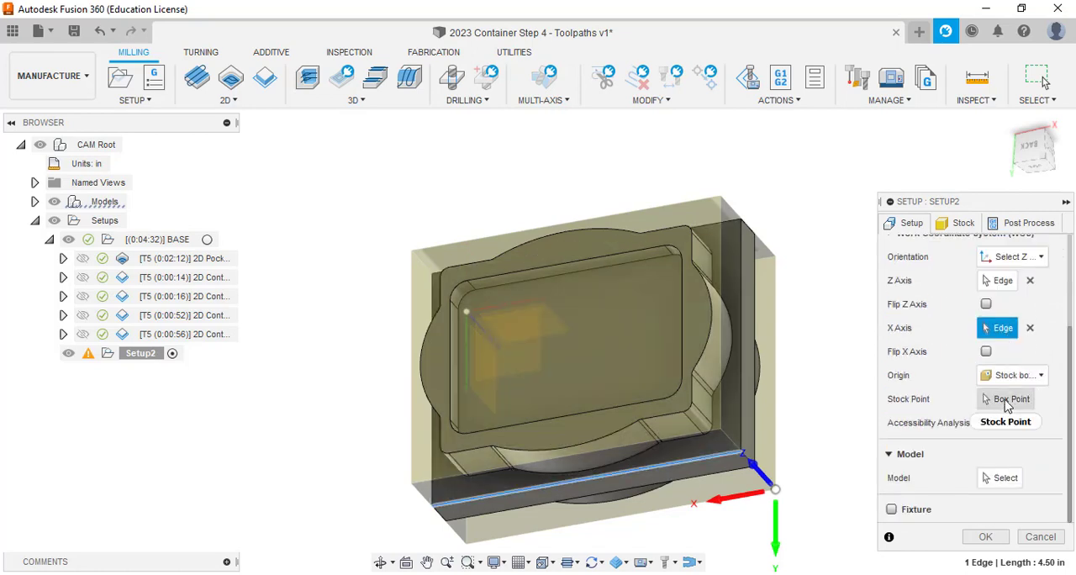
{"action": "left_click", "coordinate": [1007, 399]}
{"action": "left_click", "coordinate": [411, 485]}
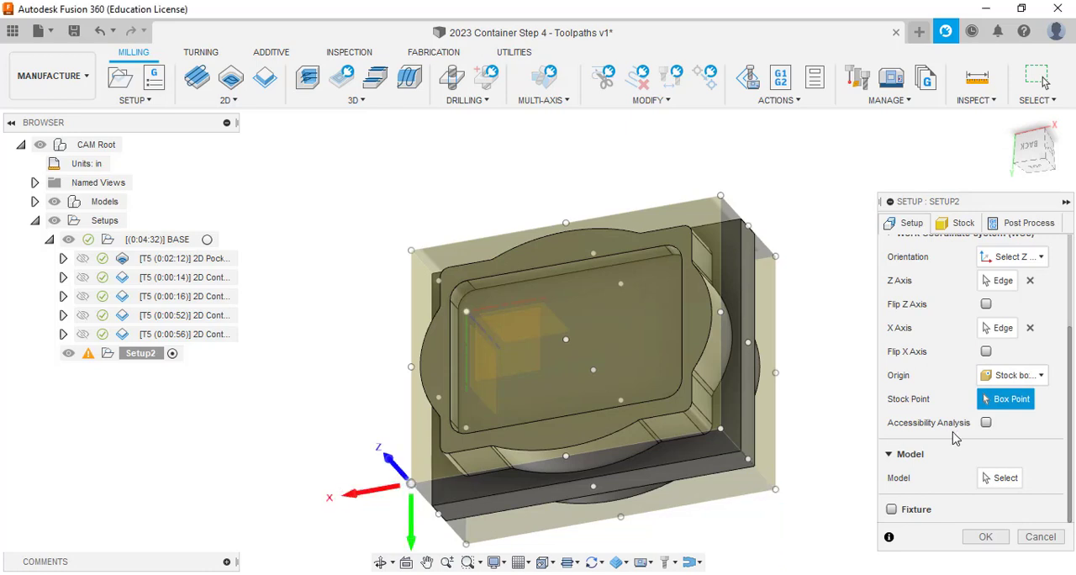
{"action": "left_click", "coordinate": [988, 353]}
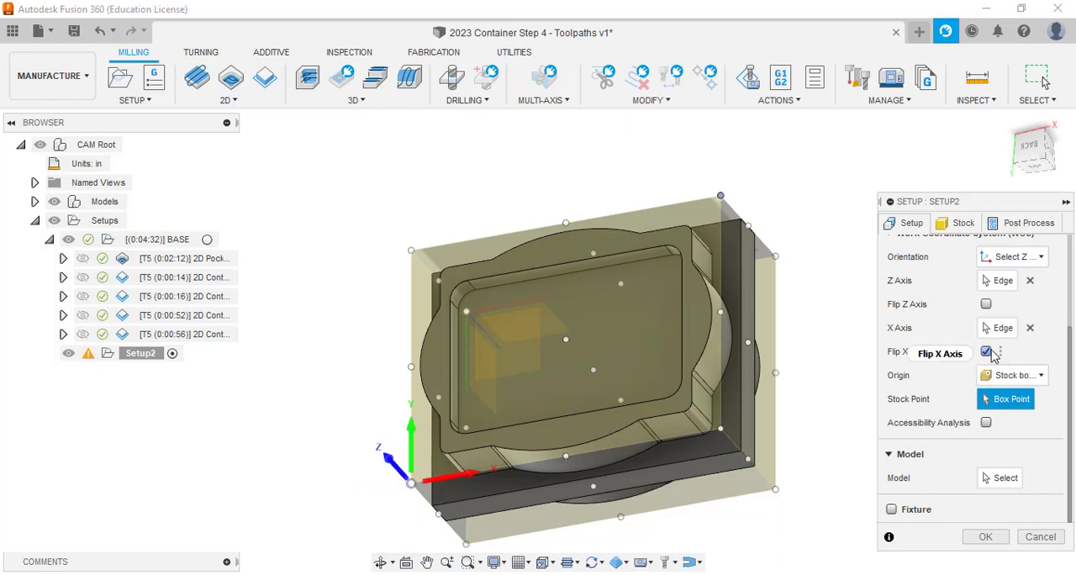
{"action": "scroll", "coordinate": [978, 264], "scroll_direction": "up", "scroll_amount": 3}
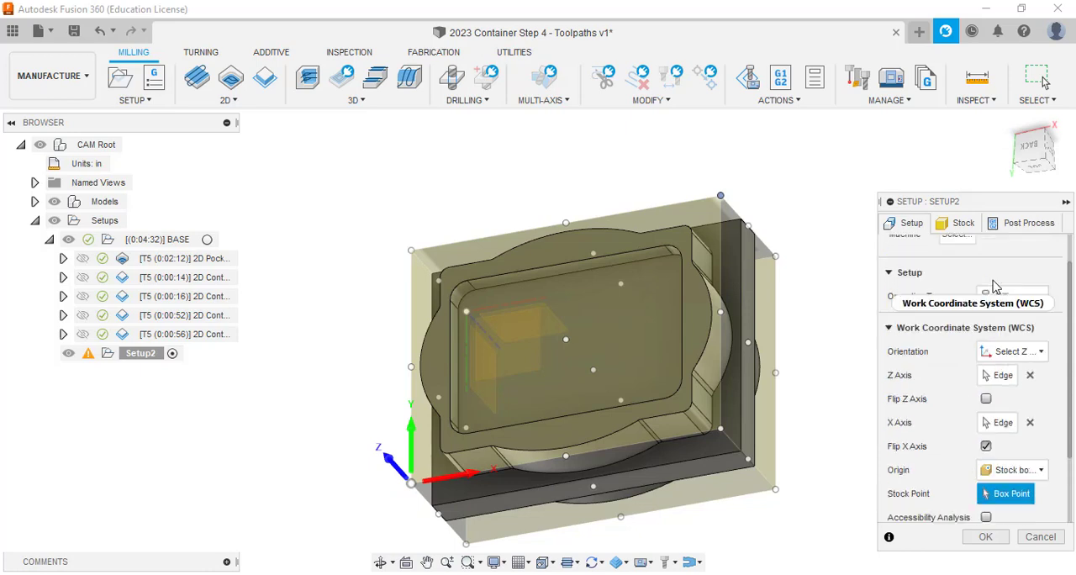
Review the stock mode options for the new setup, keeping From preceding setup.
{"action": "left_click", "coordinate": [963, 225]}
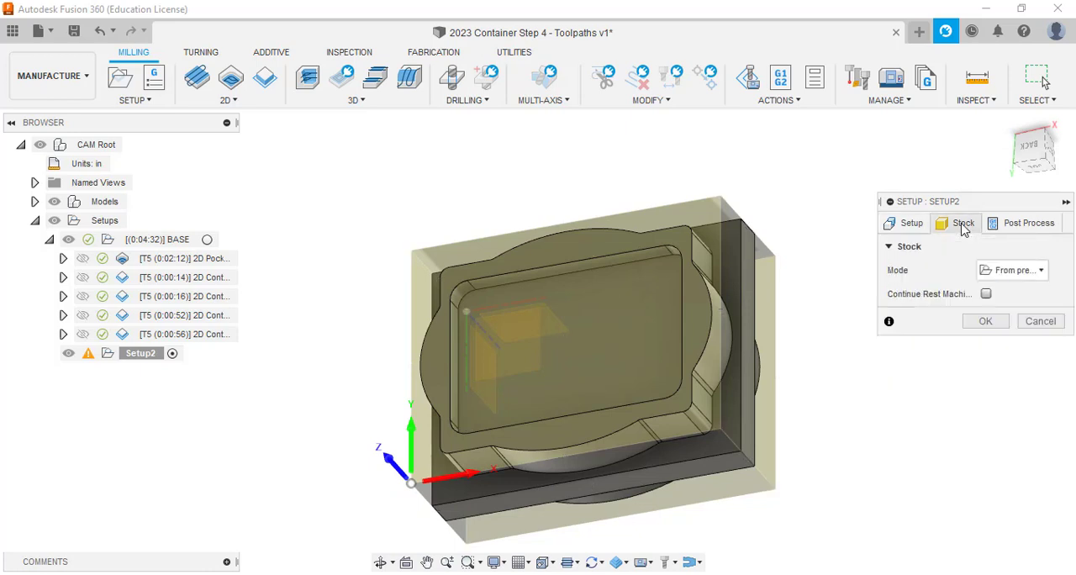
{"action": "left_click", "coordinate": [1024, 273]}
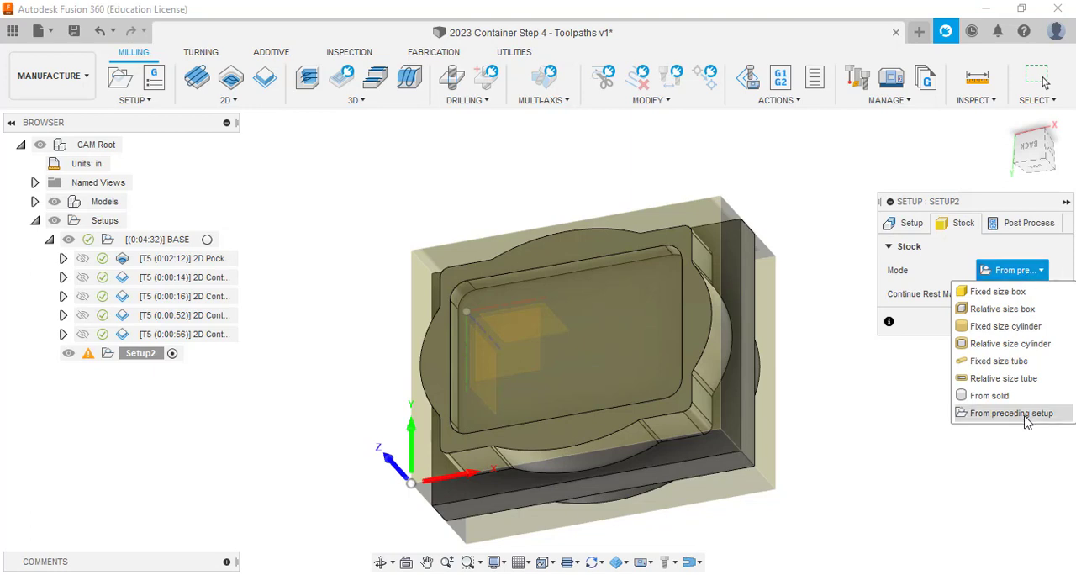
{"action": "left_click", "coordinate": [1018, 273]}
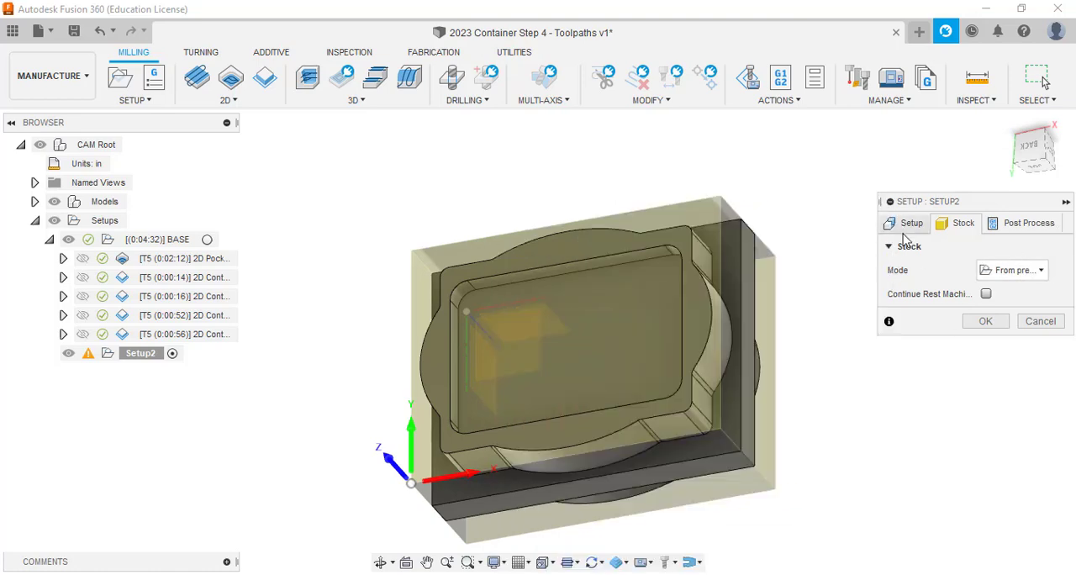
Assign the container model to the new setup, complete it, and show the part in the Tool Isometric view.
{"action": "left_click", "coordinate": [985, 321]}
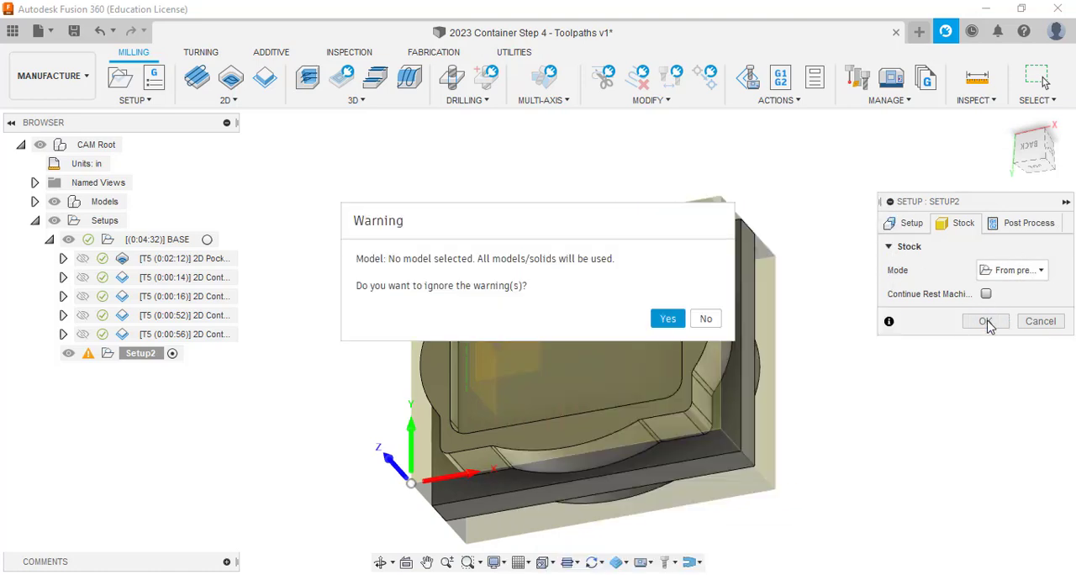
{"action": "left_click", "coordinate": [706, 319]}
{"action": "scroll", "coordinate": [1036, 391], "scroll_direction": "down", "scroll_amount": 3}
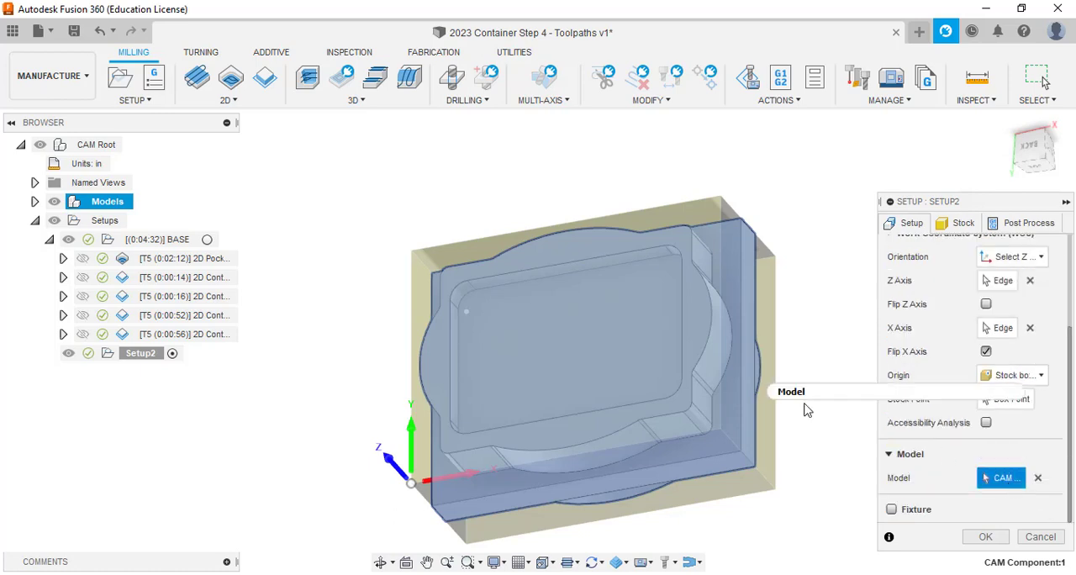
{"action": "mouse_move", "coordinate": [1038, 139]}
{"action": "left_mouse_down"}
{"action": "mouse_move", "coordinate": [987, 149]}
{"action": "mouse_move", "coordinate": [928, 214]}
{"action": "mouse_move", "coordinate": [992, 222]}
{"action": "left_mouse_up"}
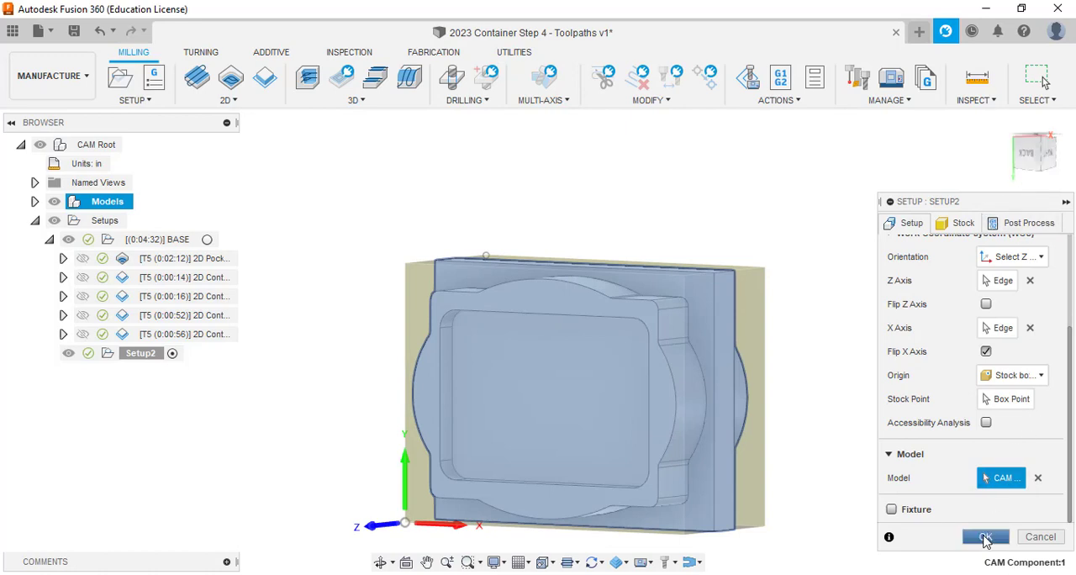
{"action": "left_click", "coordinate": [986, 538]}
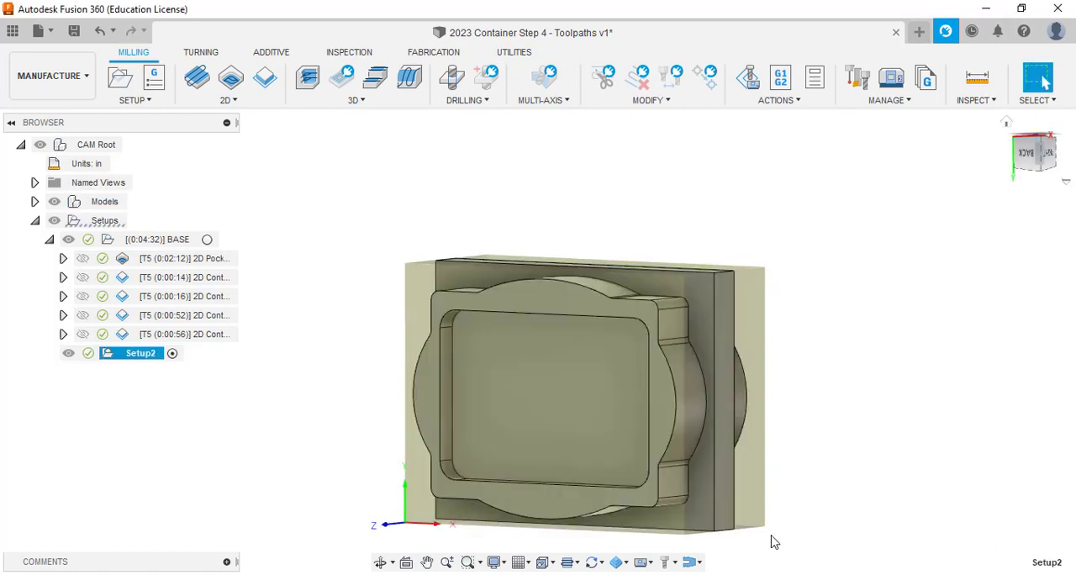
{"action": "left_click", "coordinate": [546, 562]}
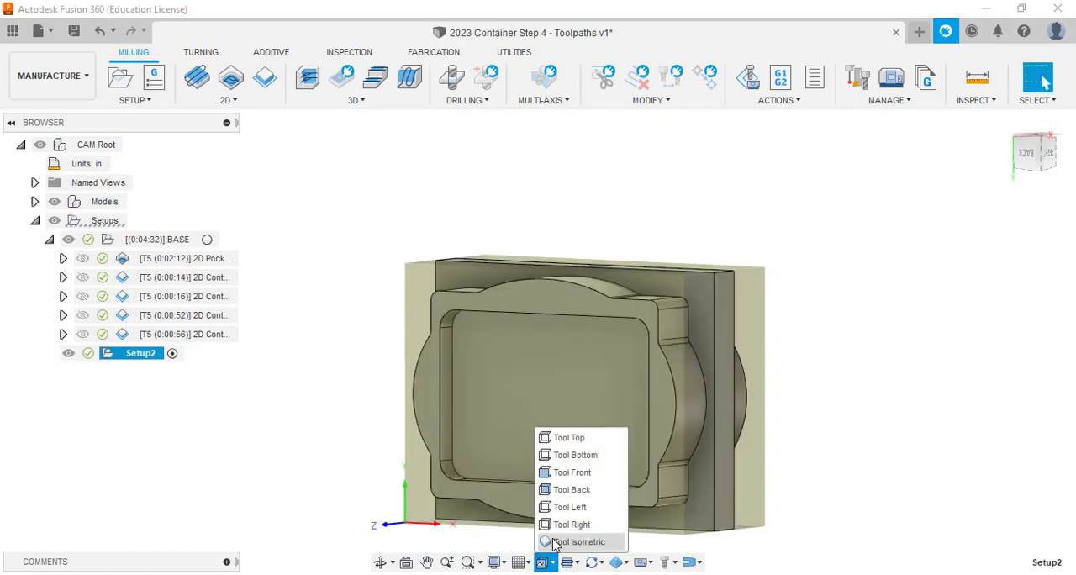
{"action": "left_click", "coordinate": [578, 542]}
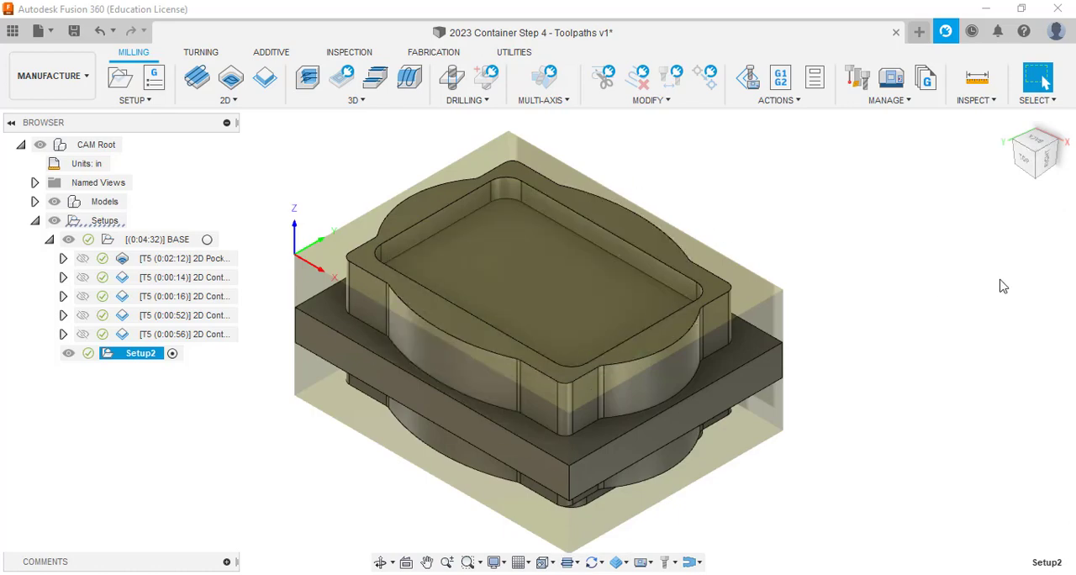